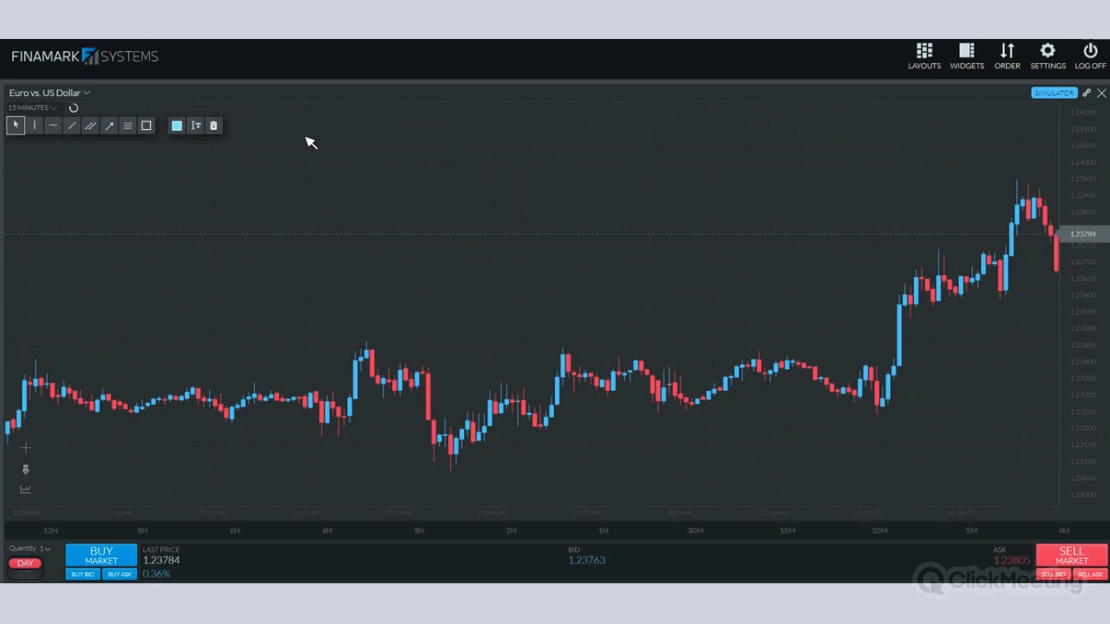
Open the screen ink tool and draw a white straight-line frame around the chart's drawing tools
left_click(35, 126)
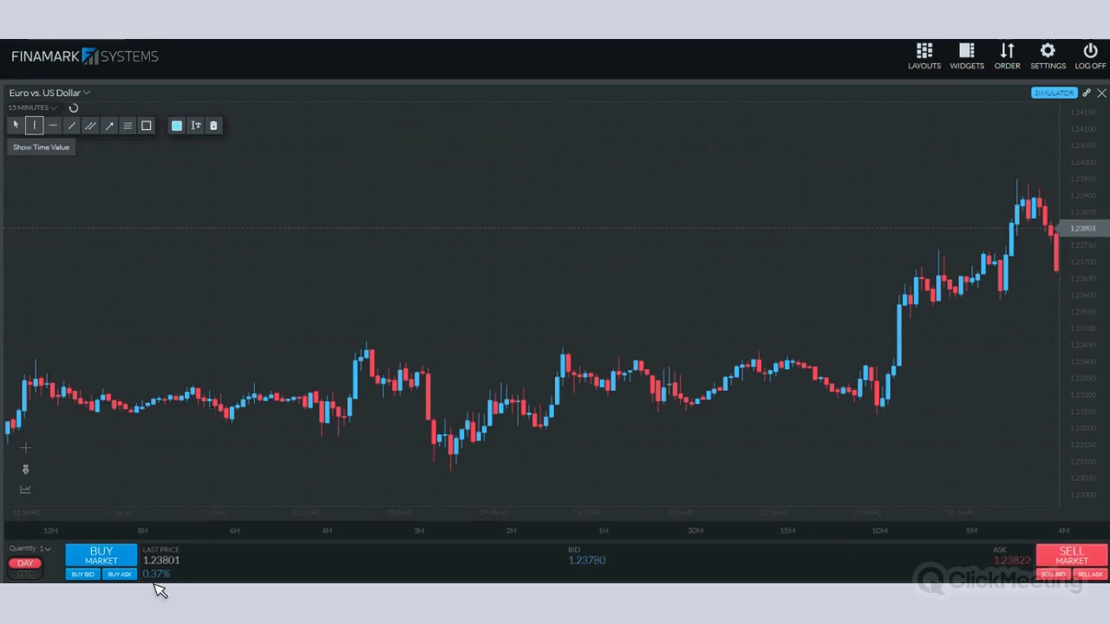
key("super")
type("ink")
key("Return")
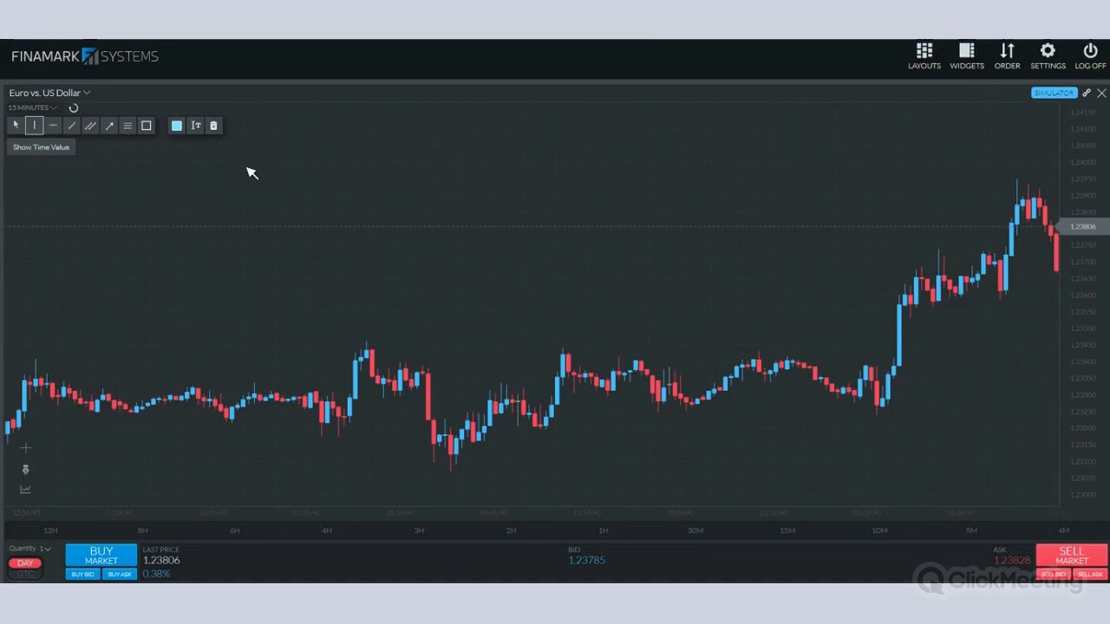
mouse_move(3, 162)
left_mouse_down()
mouse_move(245, 143)
mouse_move(245, 165)
left_mouse_up()
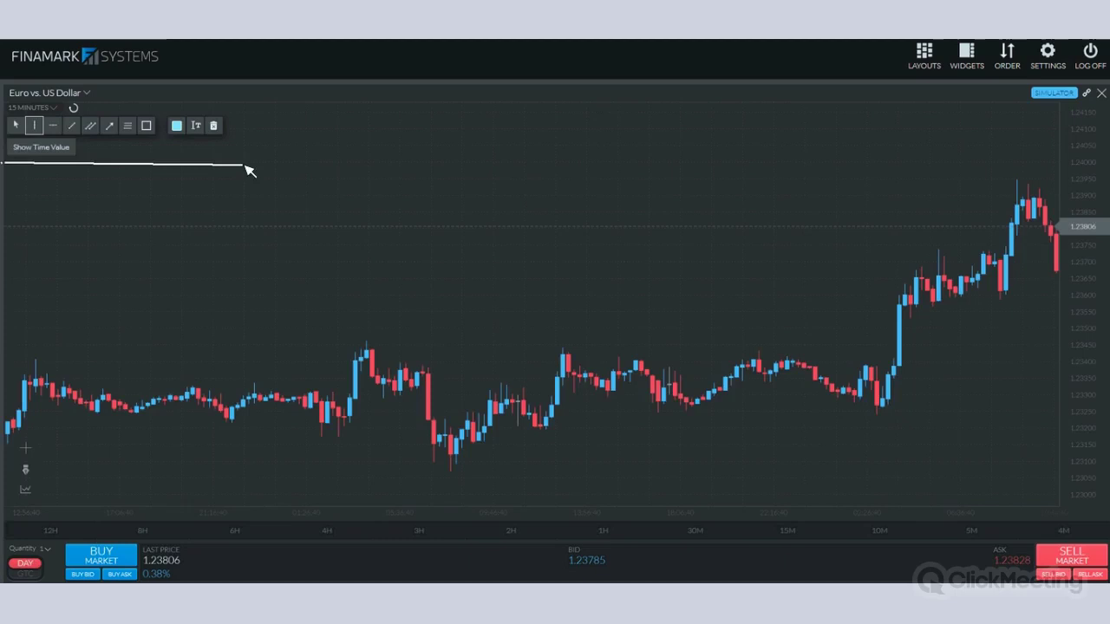
left_click_drag(241, 97, 241, 163)
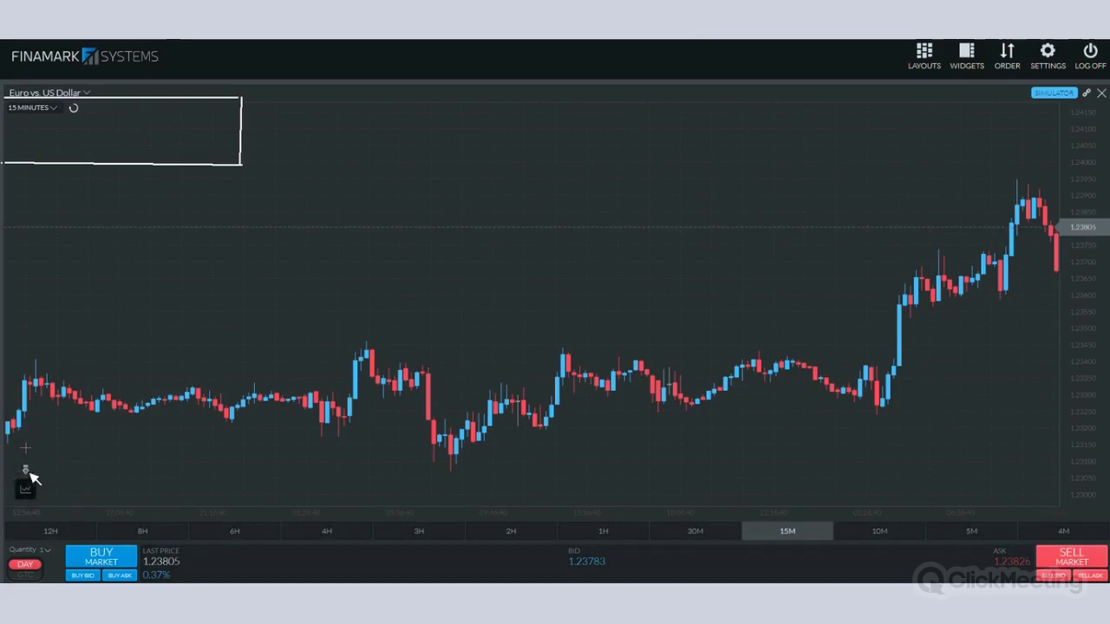
Toggle the drawing tools on the Euro vs. US Dollar chart until they stay shown, and turn on the crosshair
left_click(26, 471)
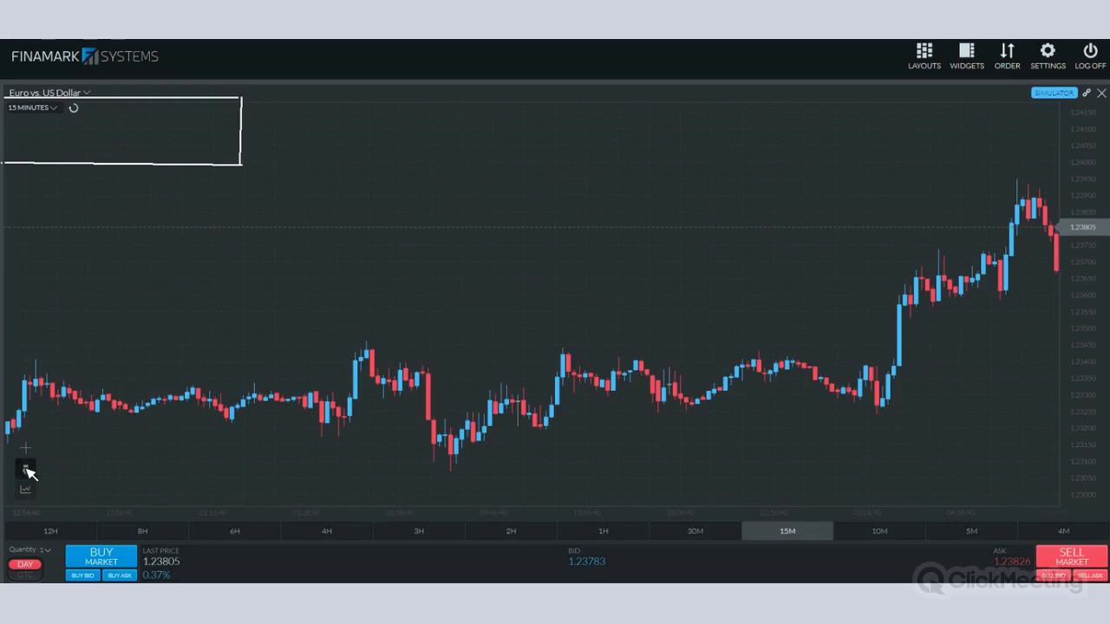
left_click(26, 470)
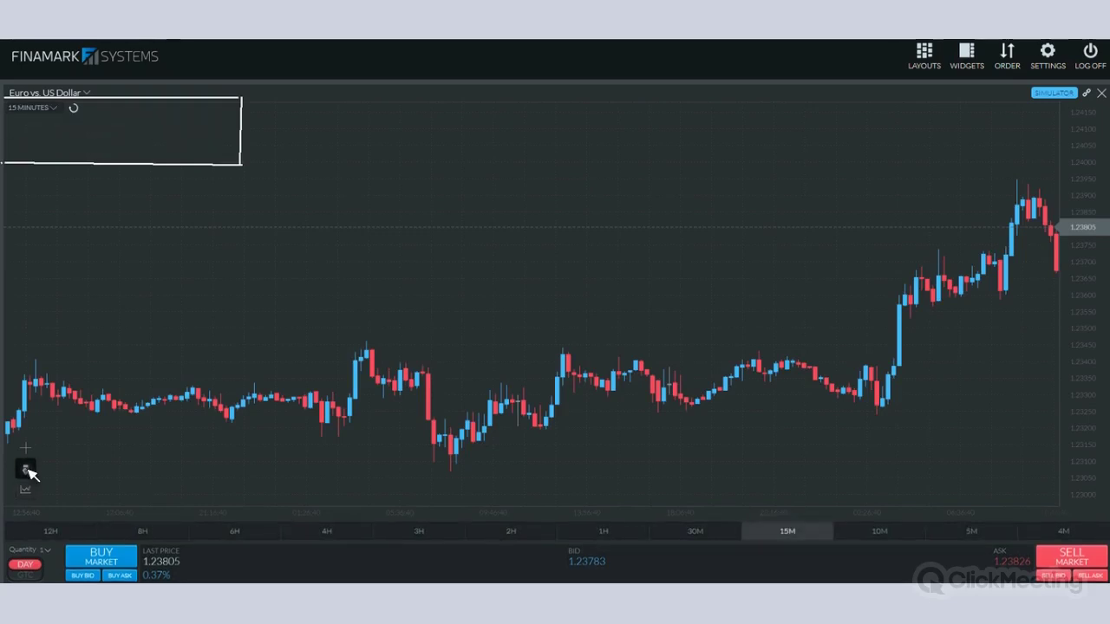
left_click(26, 471)
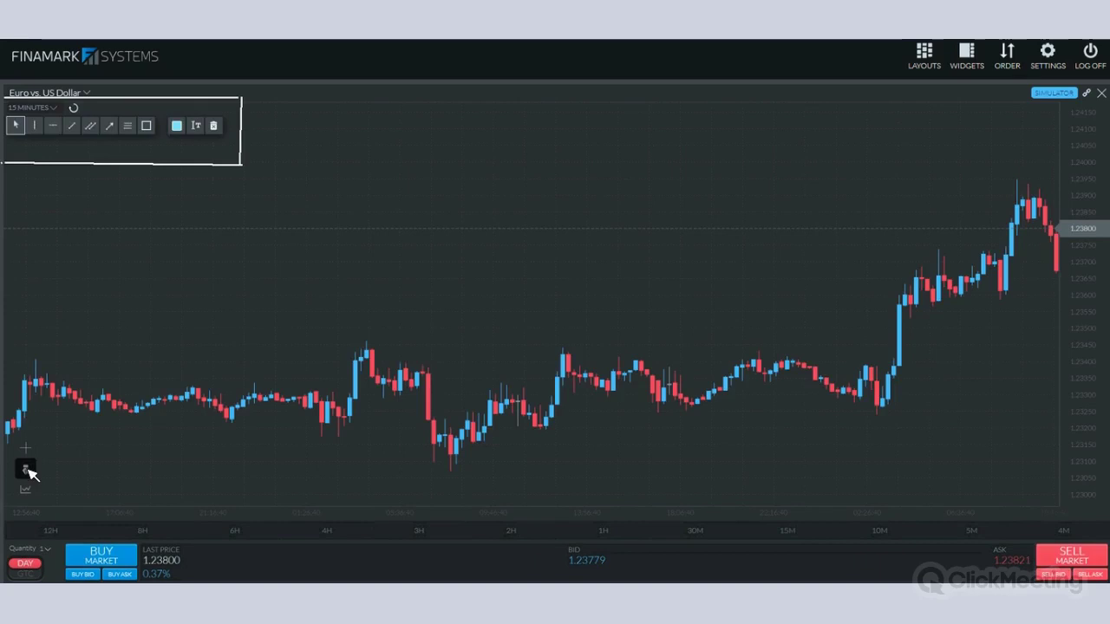
left_click(26, 470)
left_click(26, 470)
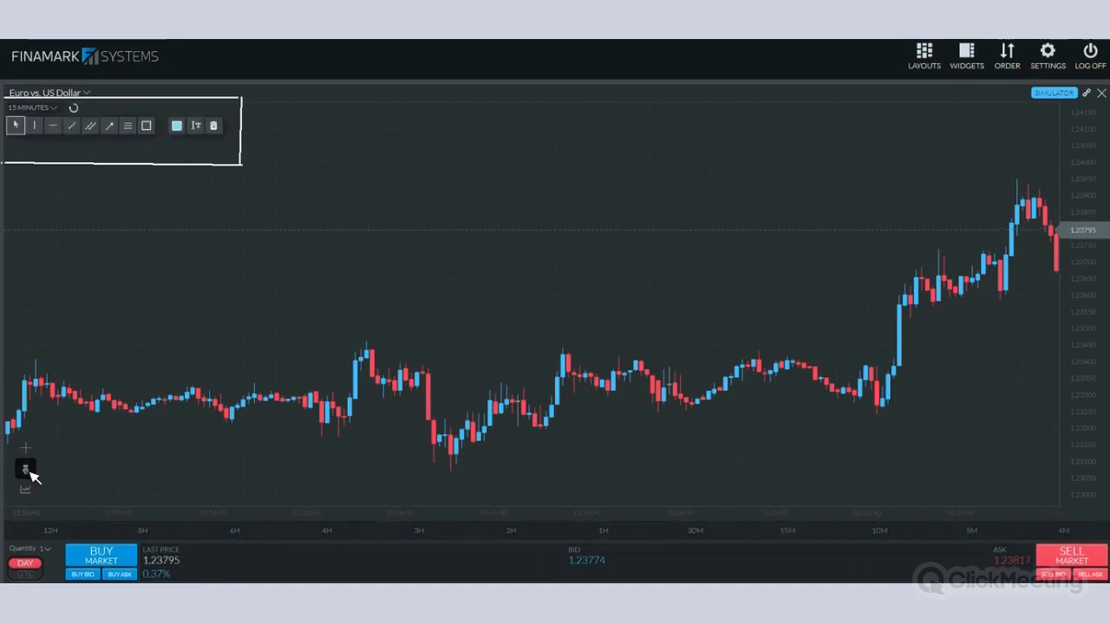
left_click(26, 469)
left_click(26, 469)
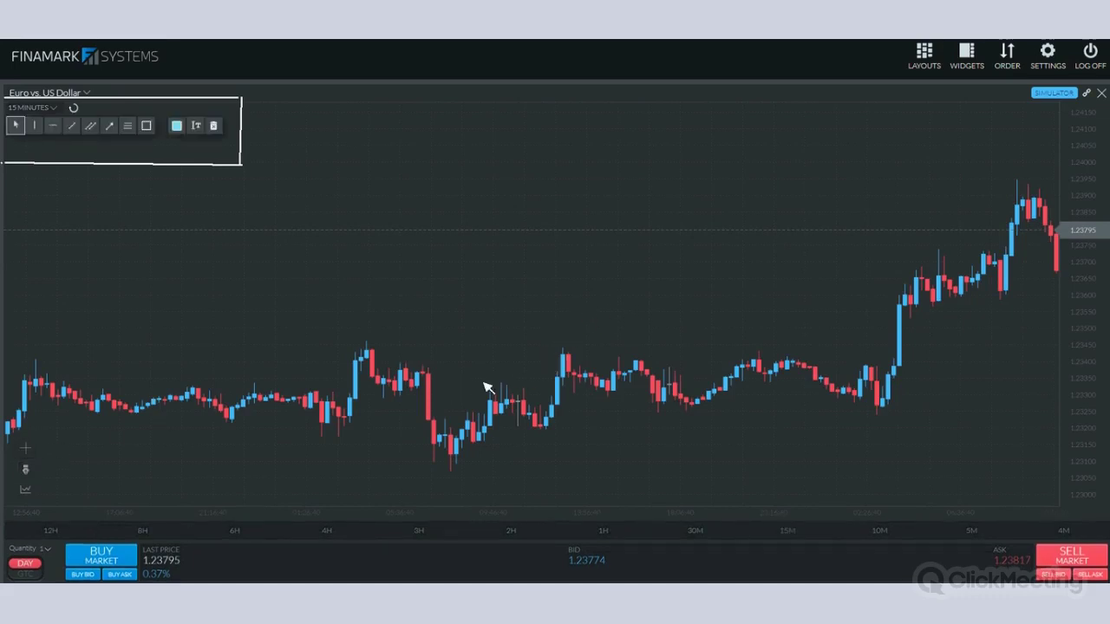
left_click(26, 449)
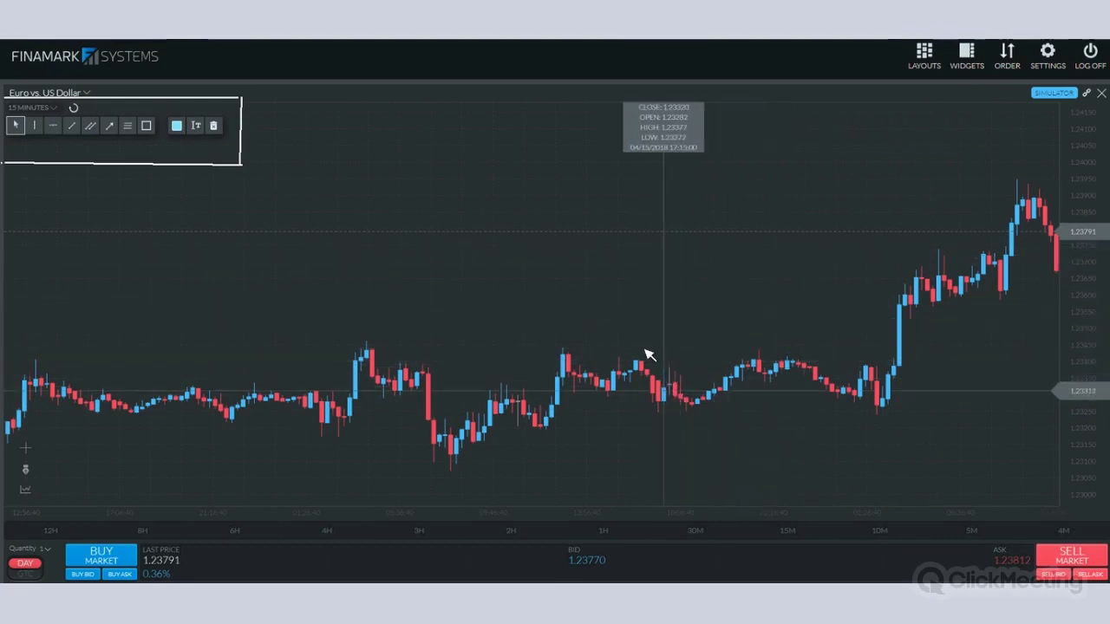
left_click(26, 469)
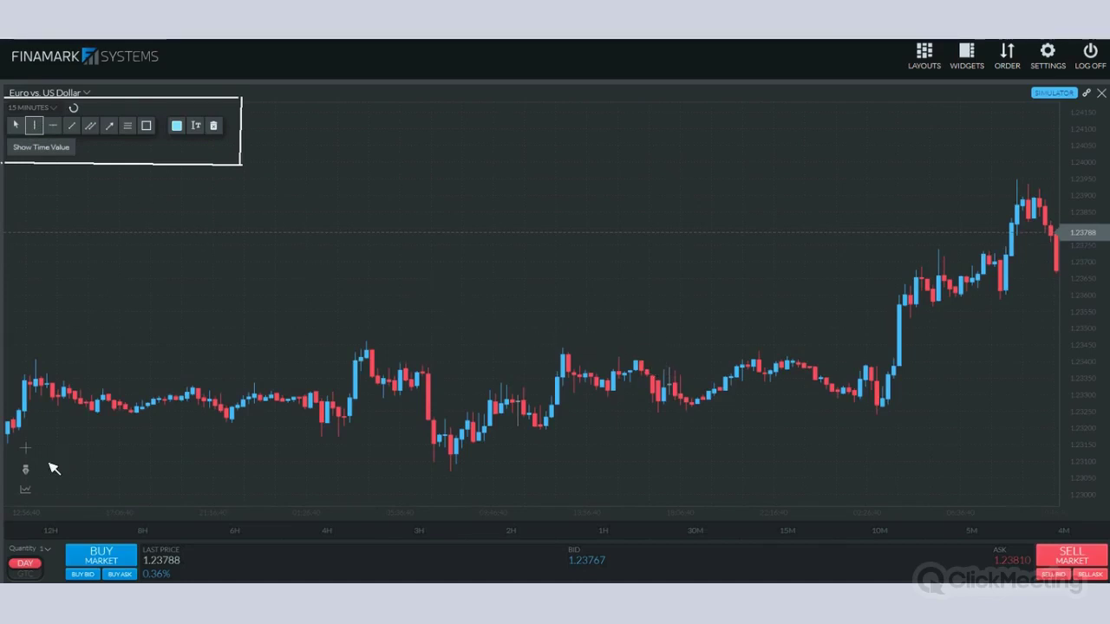
Place three vertical time lines in the default colour on the chart and one more in red
left_click(28, 127)
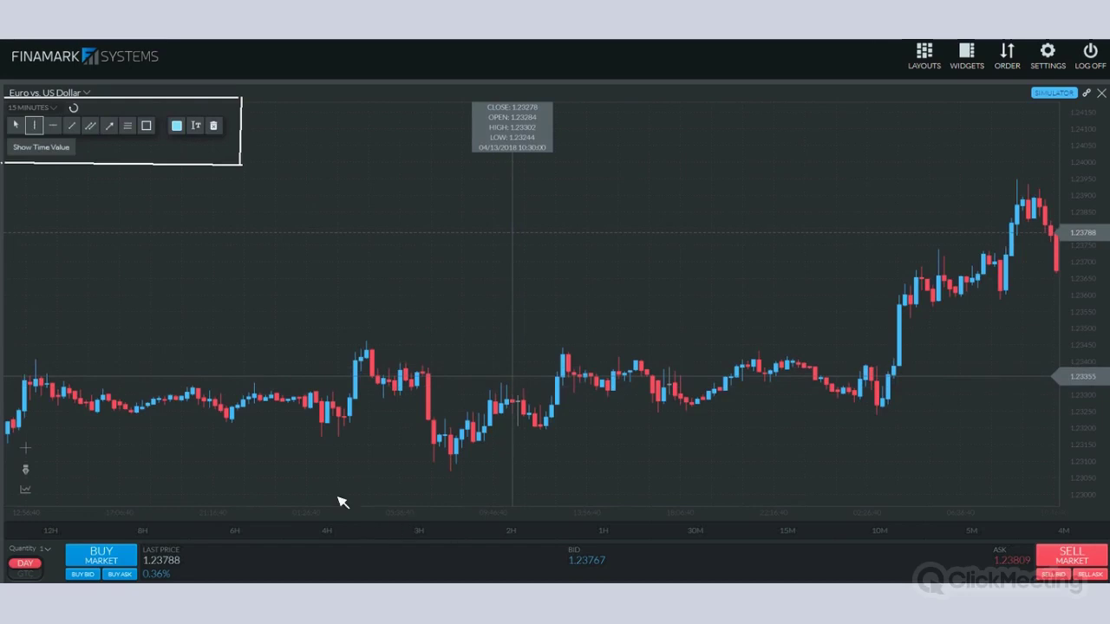
left_click(347, 377)
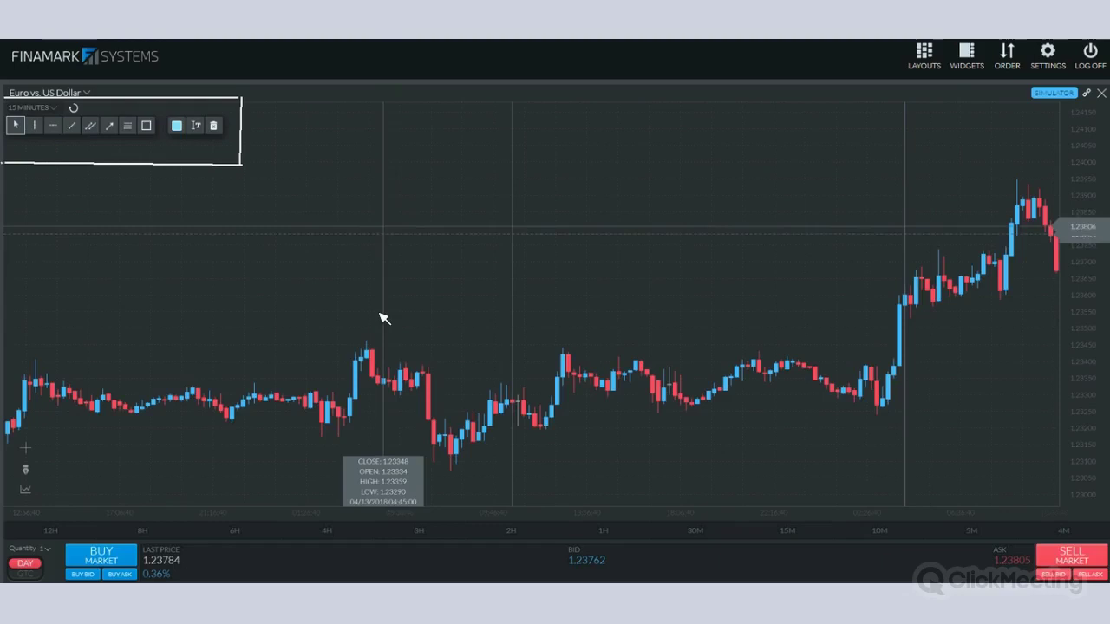
left_click(34, 125)
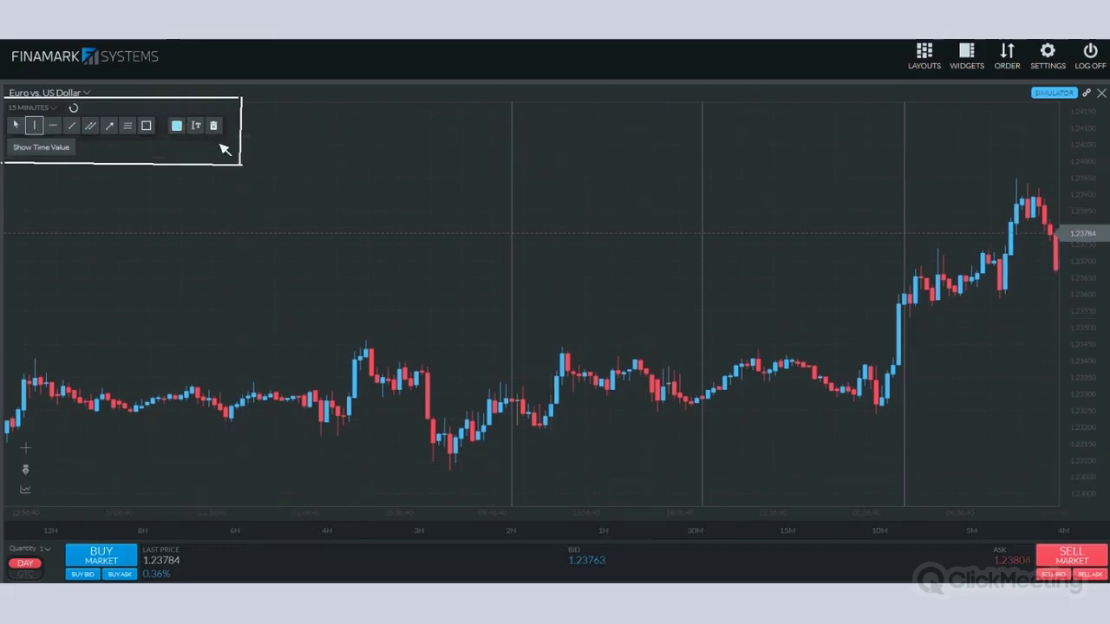
left_click(179, 126)
left_click(180, 128)
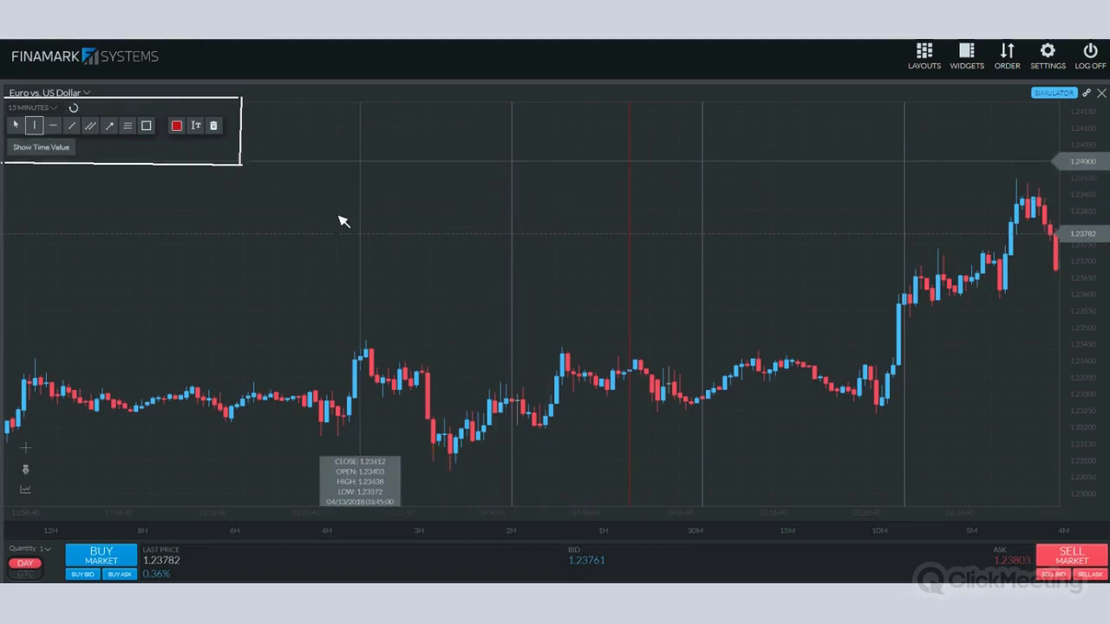
Delete the vertical time lines from the chart one after another
left_click(20, 126)
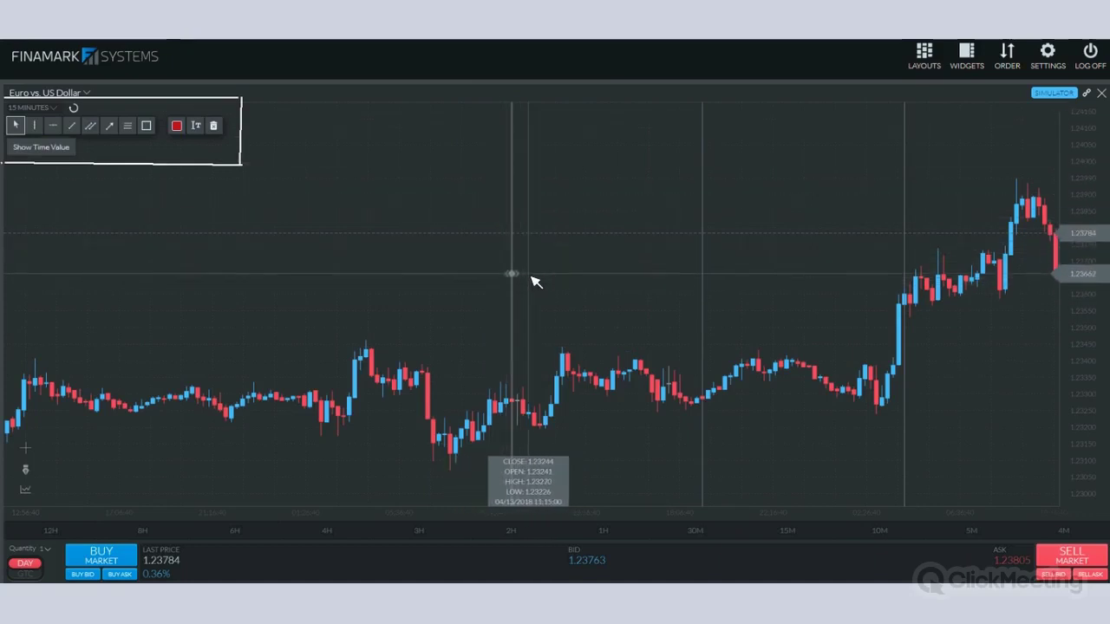
key("Delete")
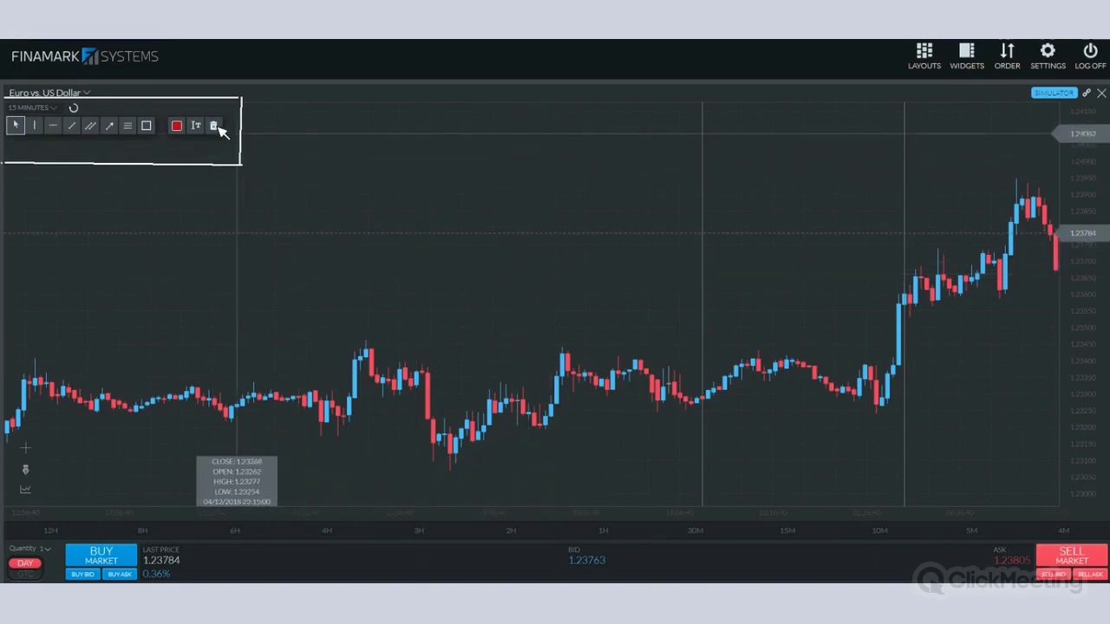
left_click(702, 251)
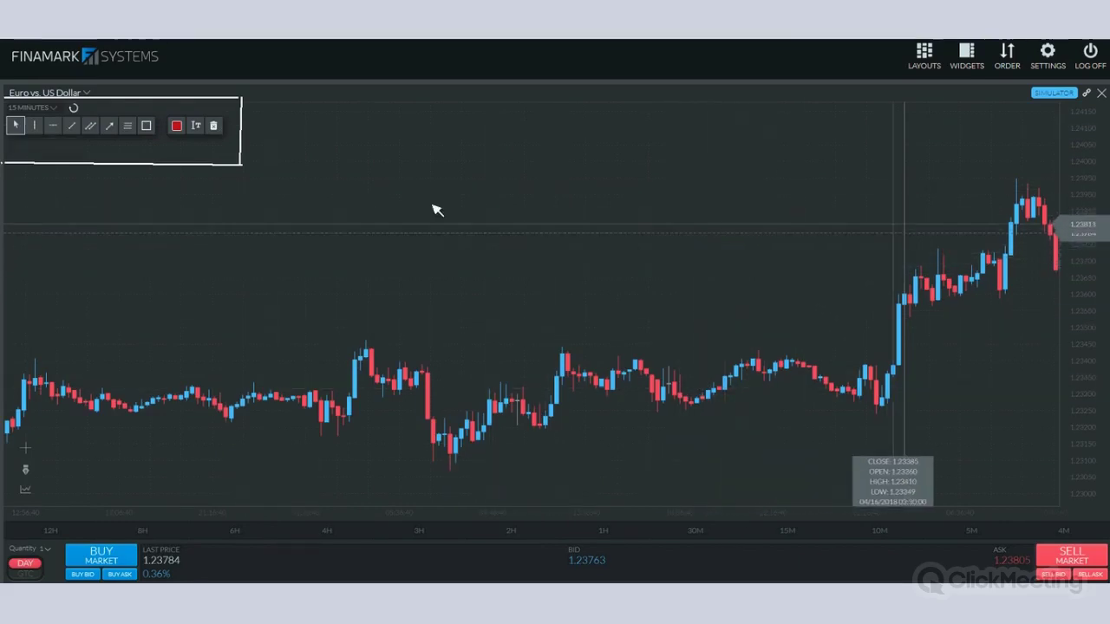
Place six gold vertical time lines across the chart and five red ones between them
left_click(178, 126)
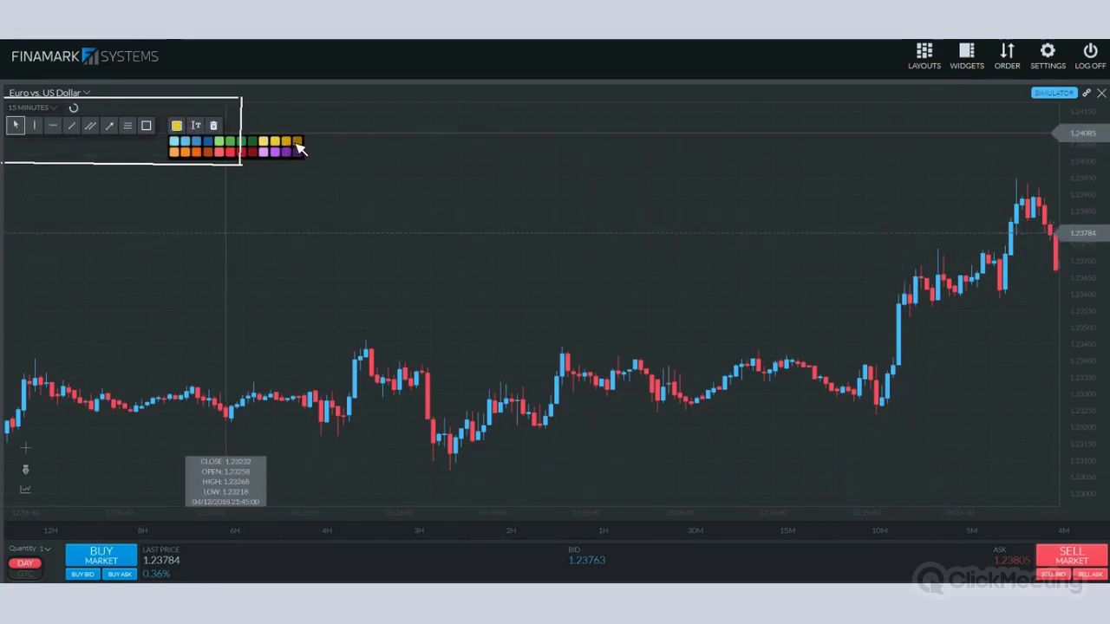
left_click(287, 142)
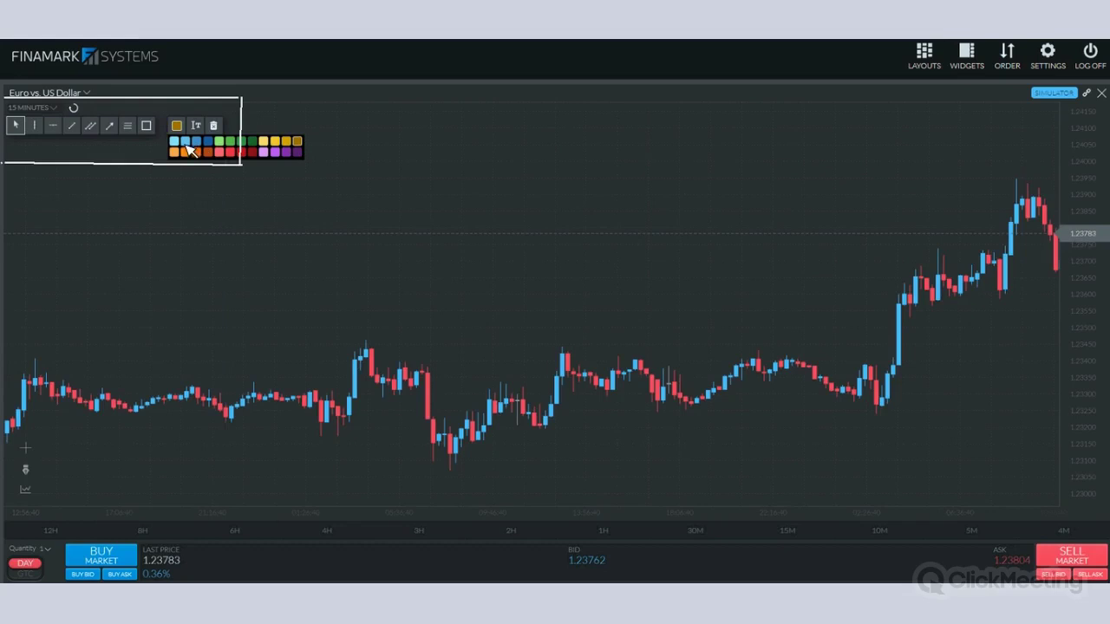
left_click(215, 151)
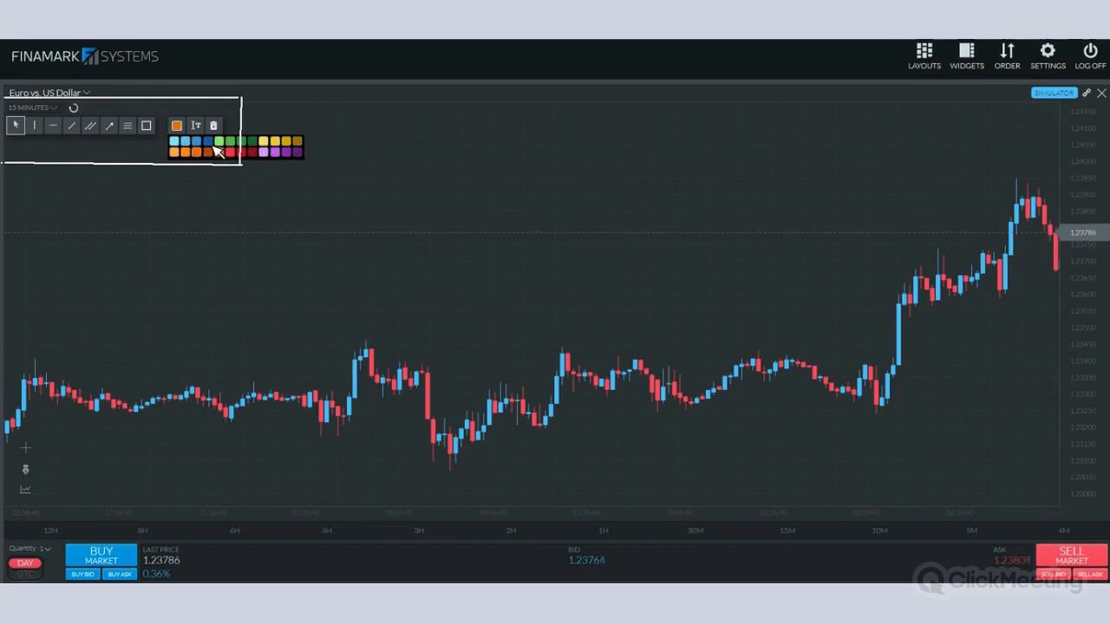
left_click(287, 143)
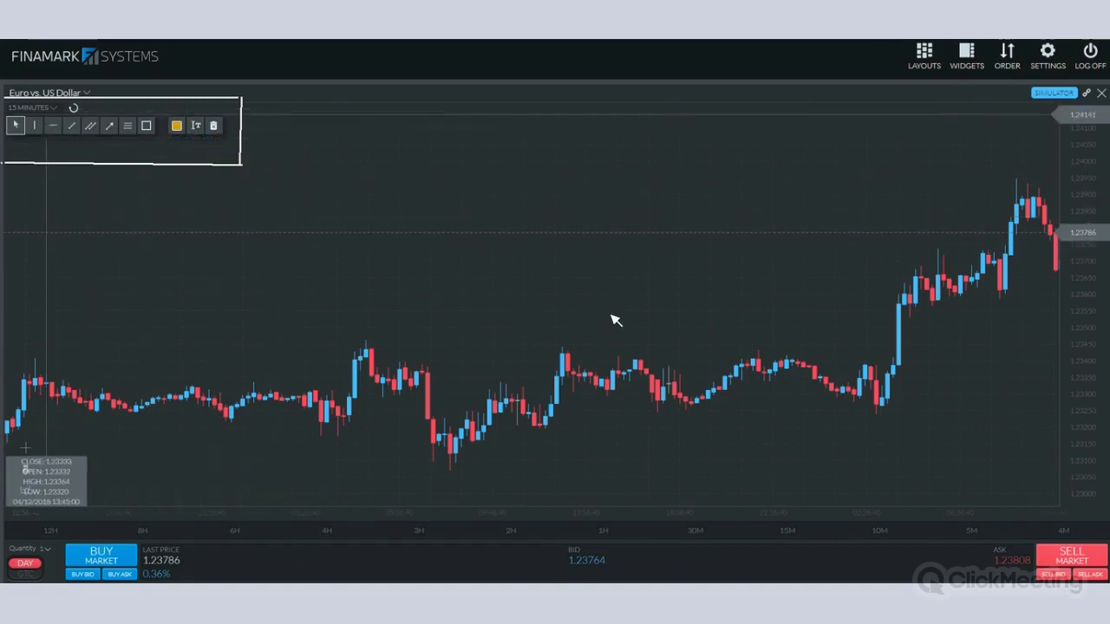
left_click(33, 125)
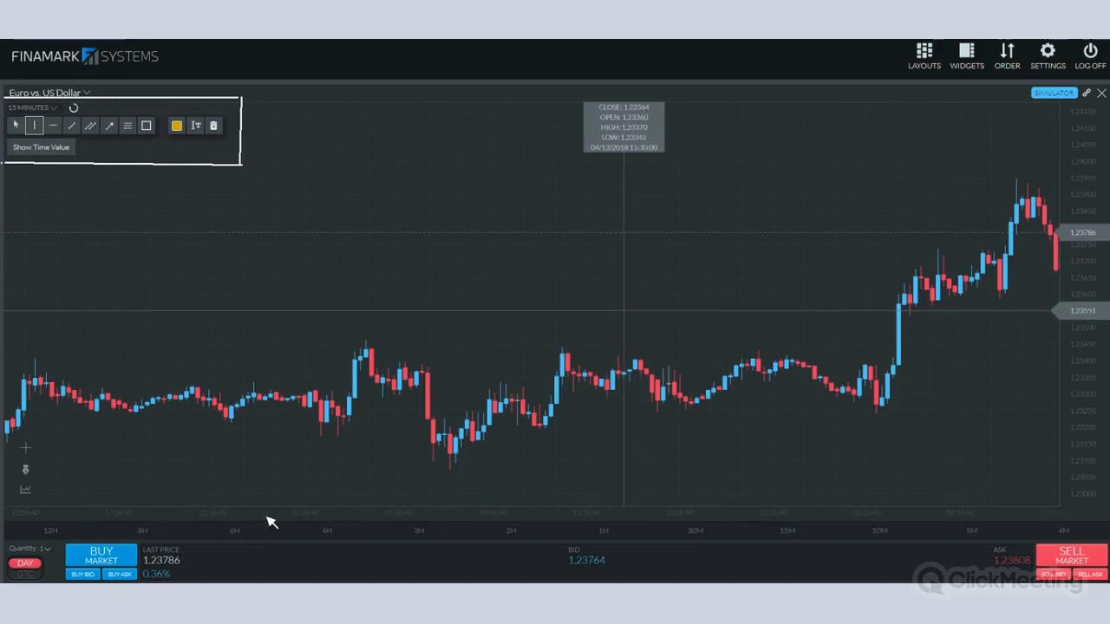
left_click(623, 368)
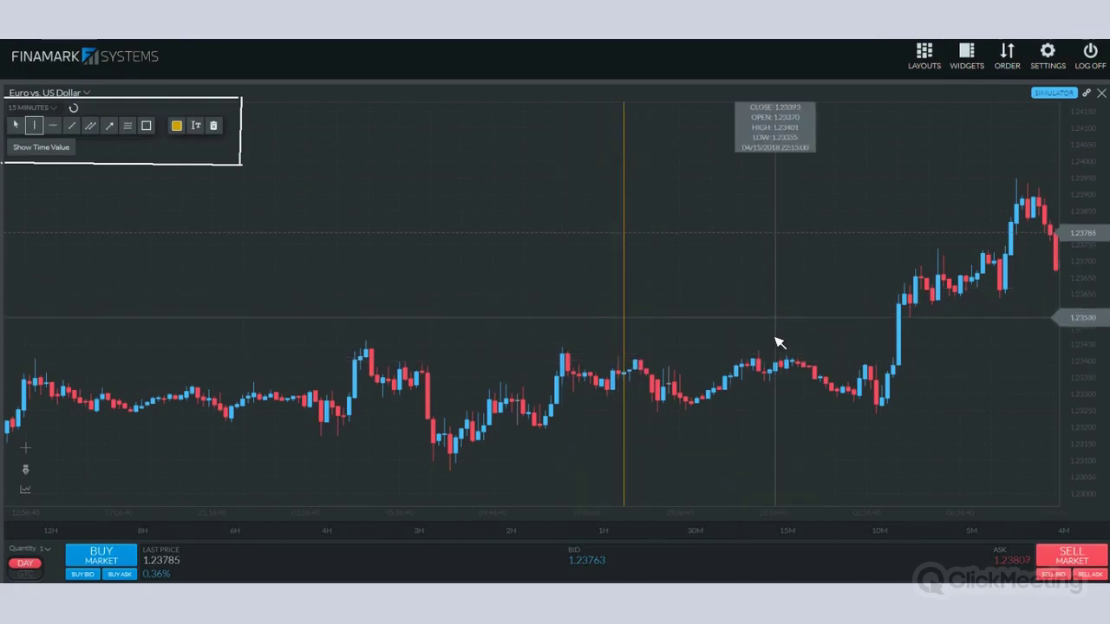
left_click(841, 342)
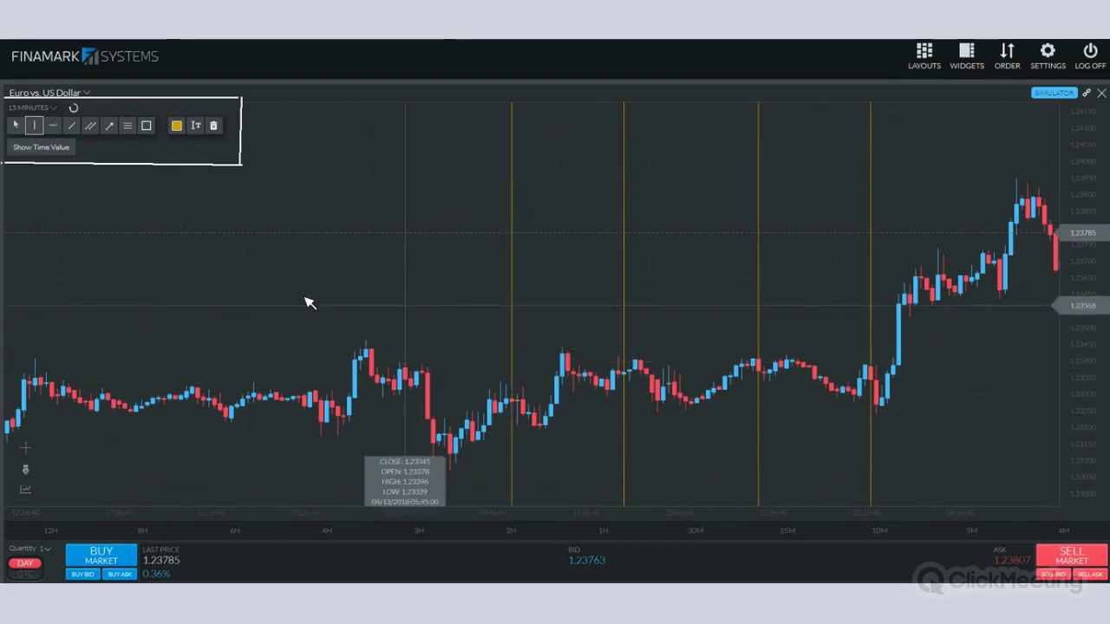
left_click(176, 126)
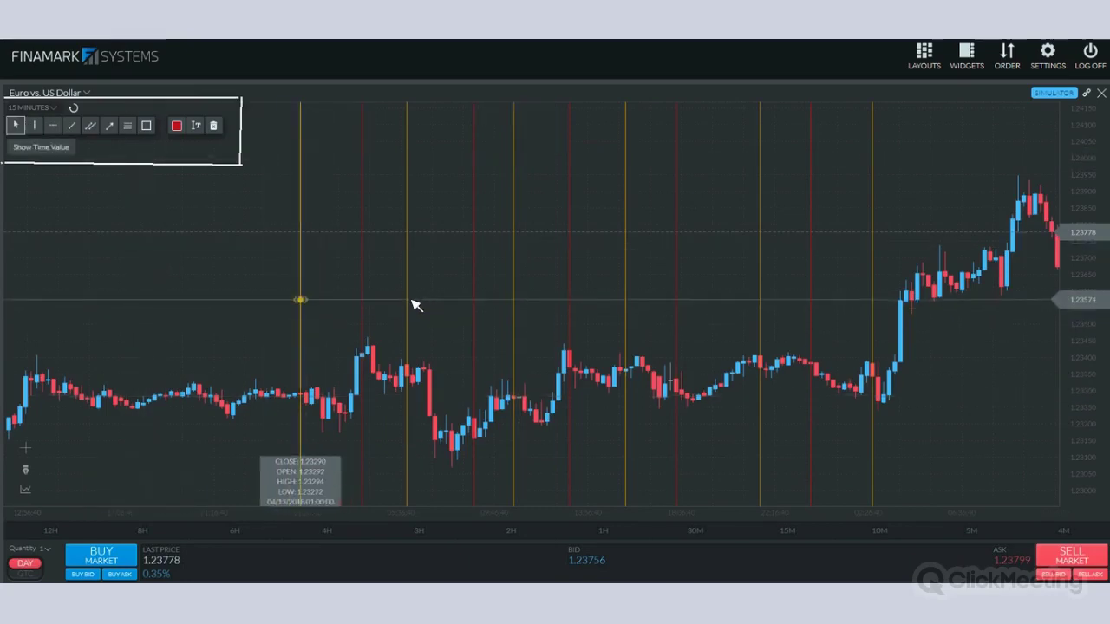
Remove all the gold and red vertical time lines from the chart
key("Escape")
key("ctrl+z")
key("ctrl+z")
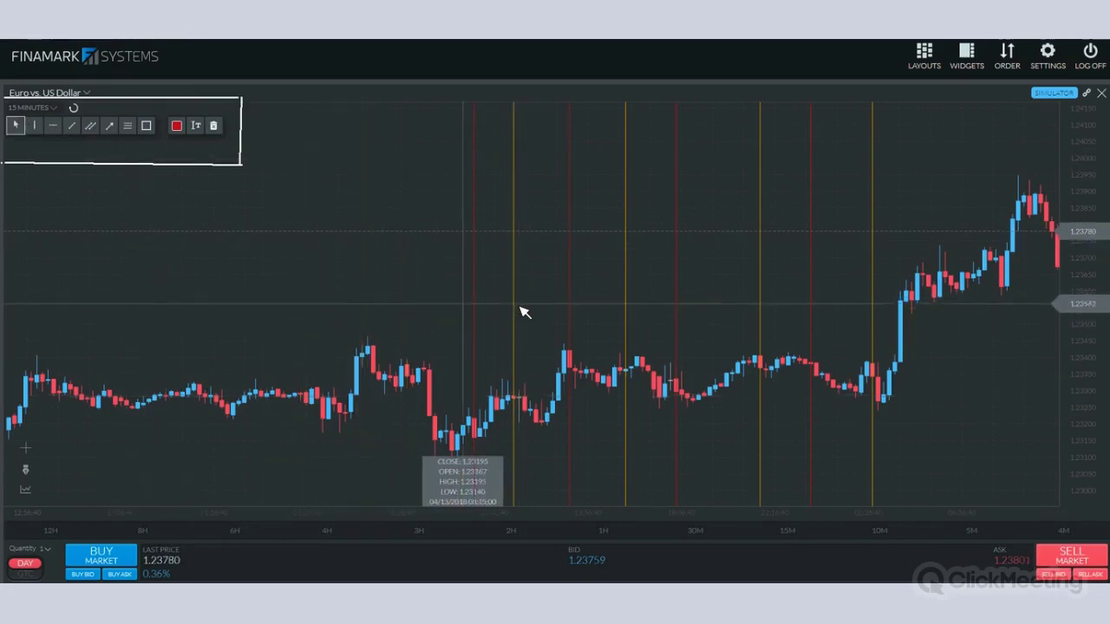
key("ctrl+z")
key("ctrl+z")
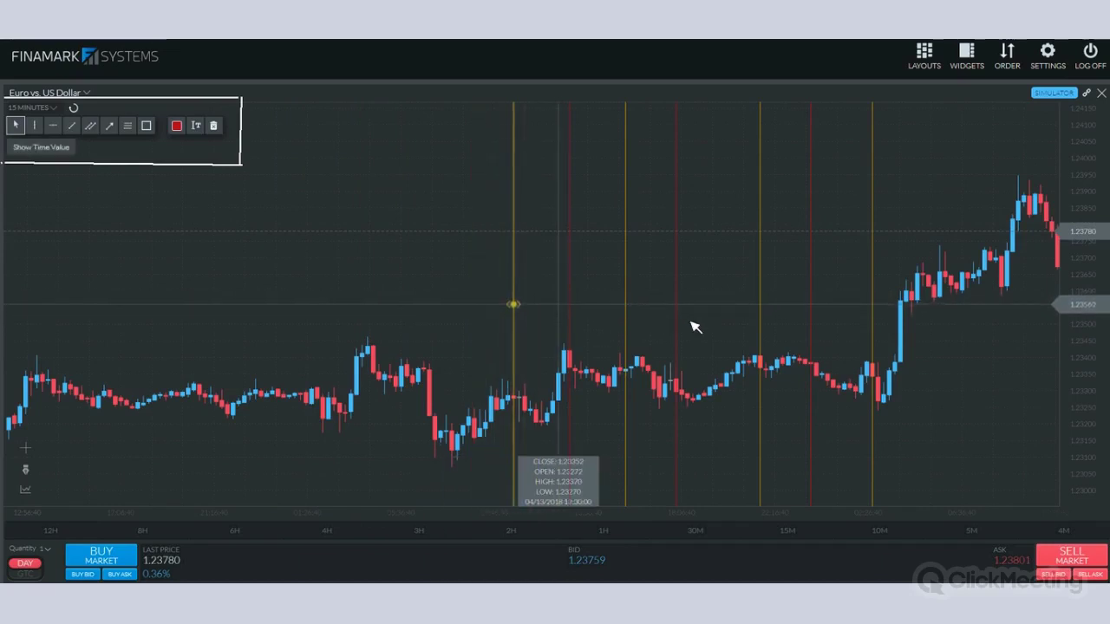
key("ctrl+z")
key("ctrl+z")
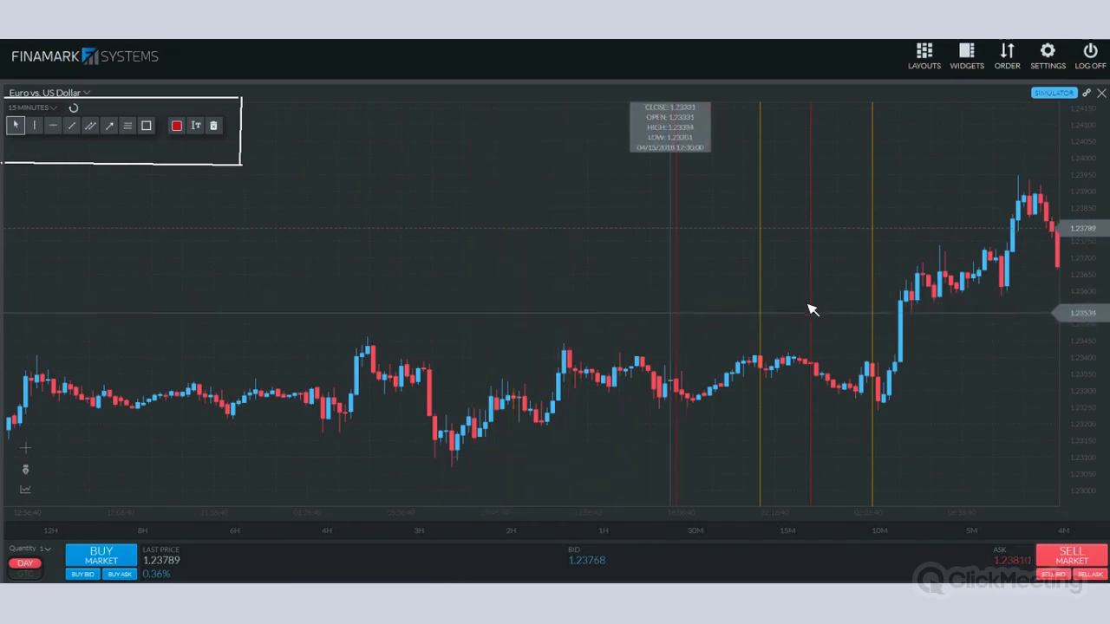
key("ctrl+z")
key("ctrl+z")
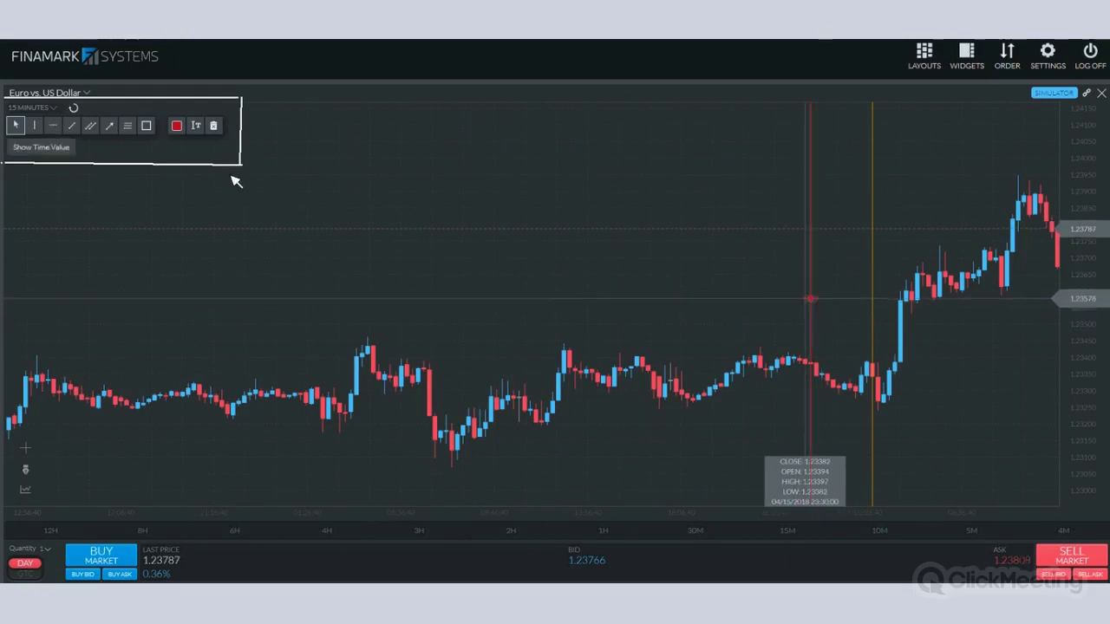
key("ctrl+z")
key("ctrl+z")
key("ctrl+z")
key("ctrl+z")
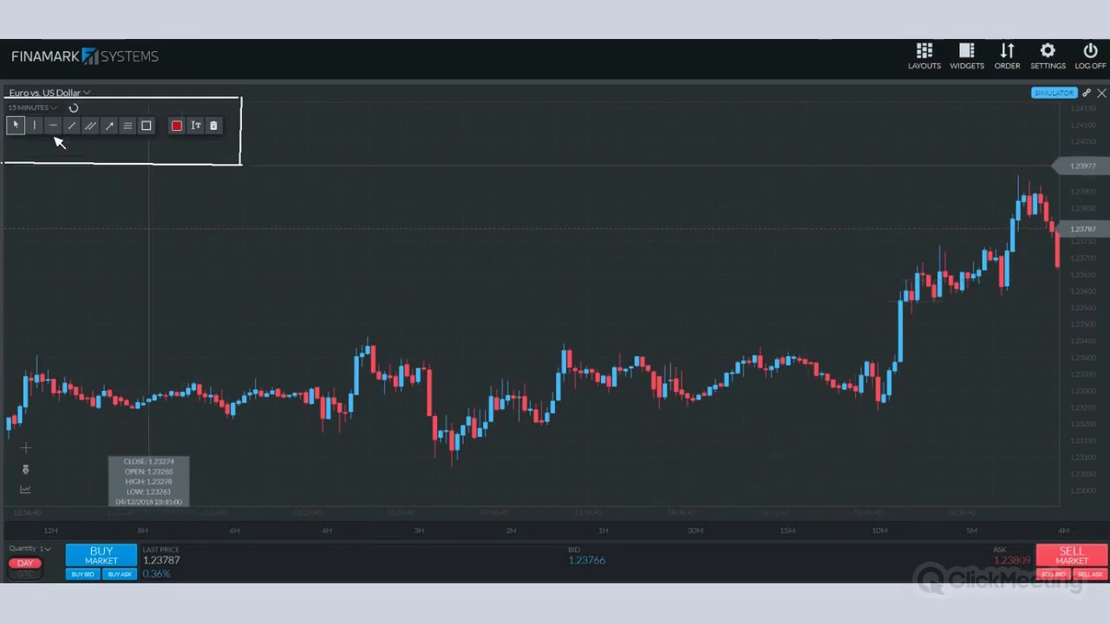
key("ctrl+z")
key("ctrl+z")
key("ctrl+z")
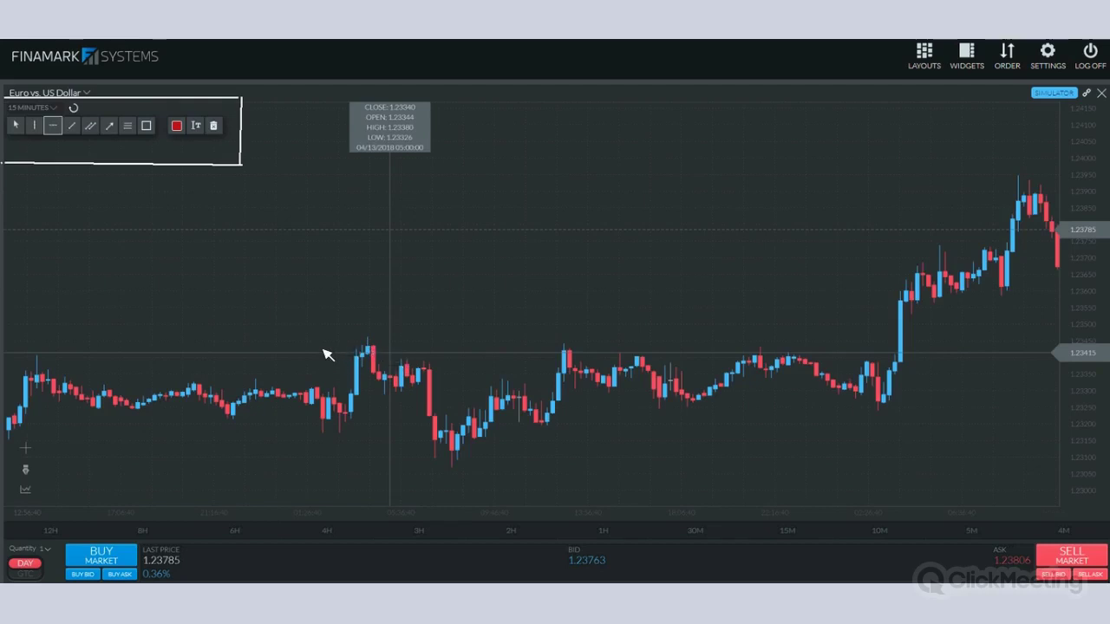
Set the drawing colour to green and place a horizontal price line at about 1.23423
left_click(177, 126)
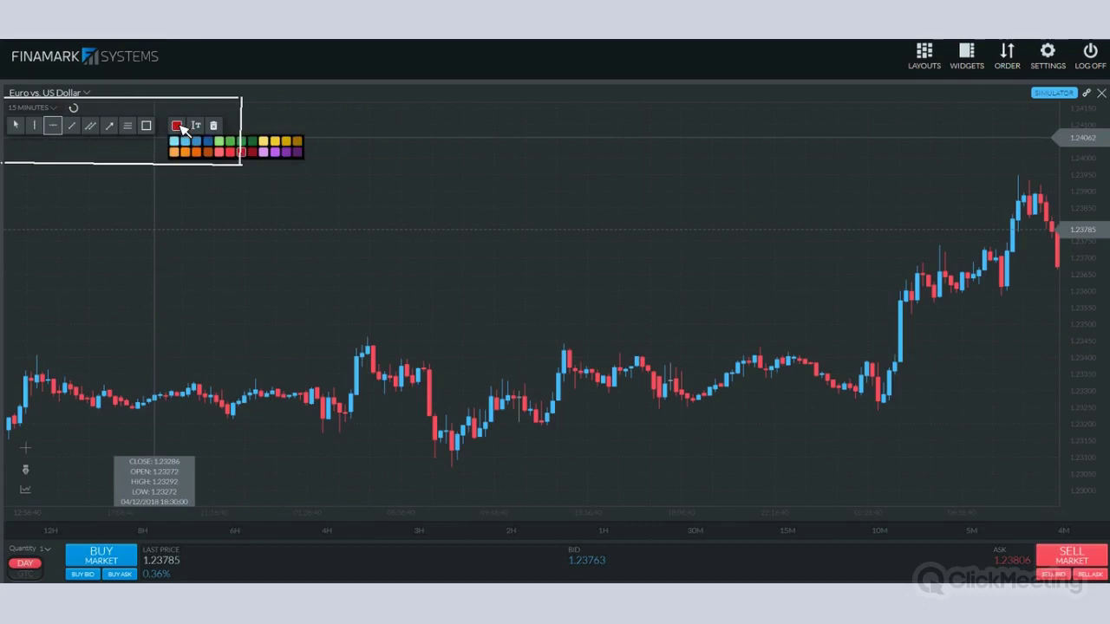
left_click(184, 142)
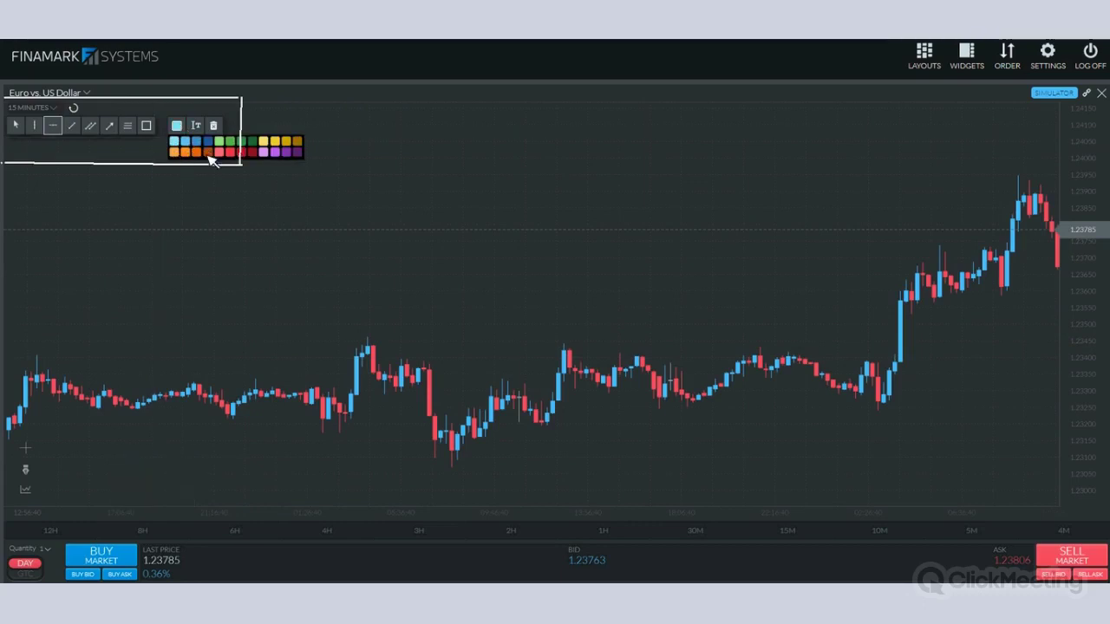
left_click(251, 142)
left_click(264, 152)
left_click(56, 128)
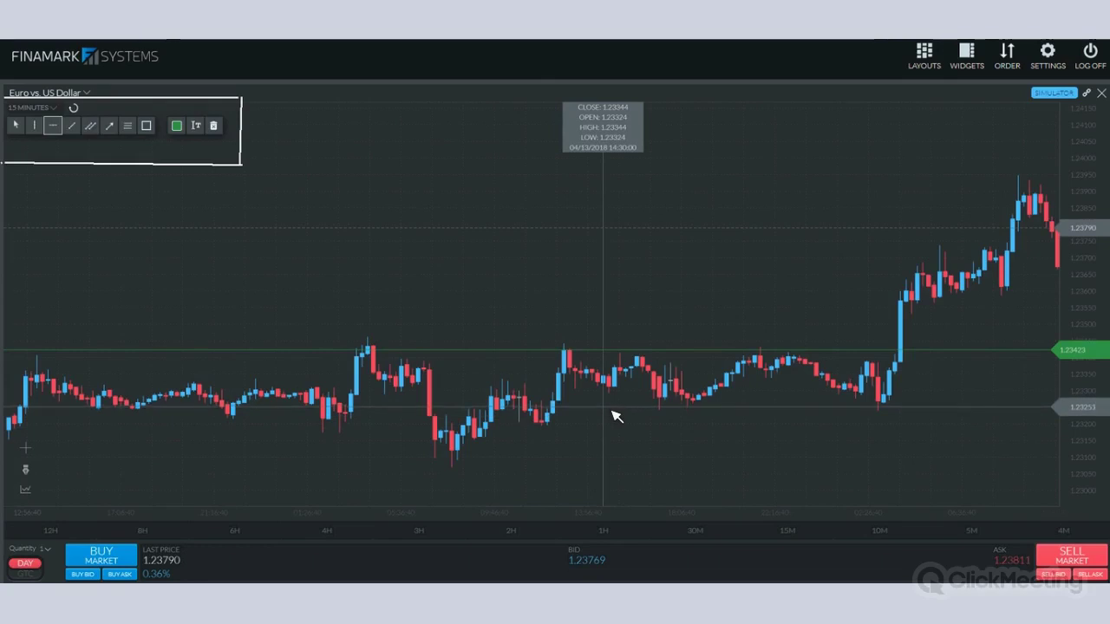
Place a second green horizontal price line at about 1.23248, under the existing one, and return to selection mode
left_click(609, 408)
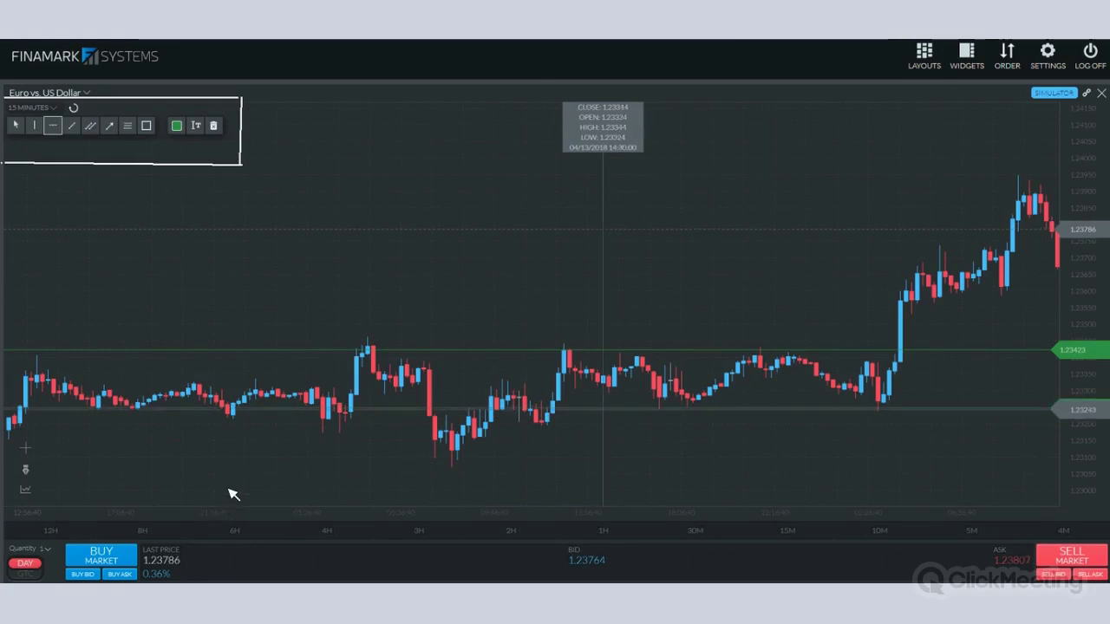
left_click(15, 127)
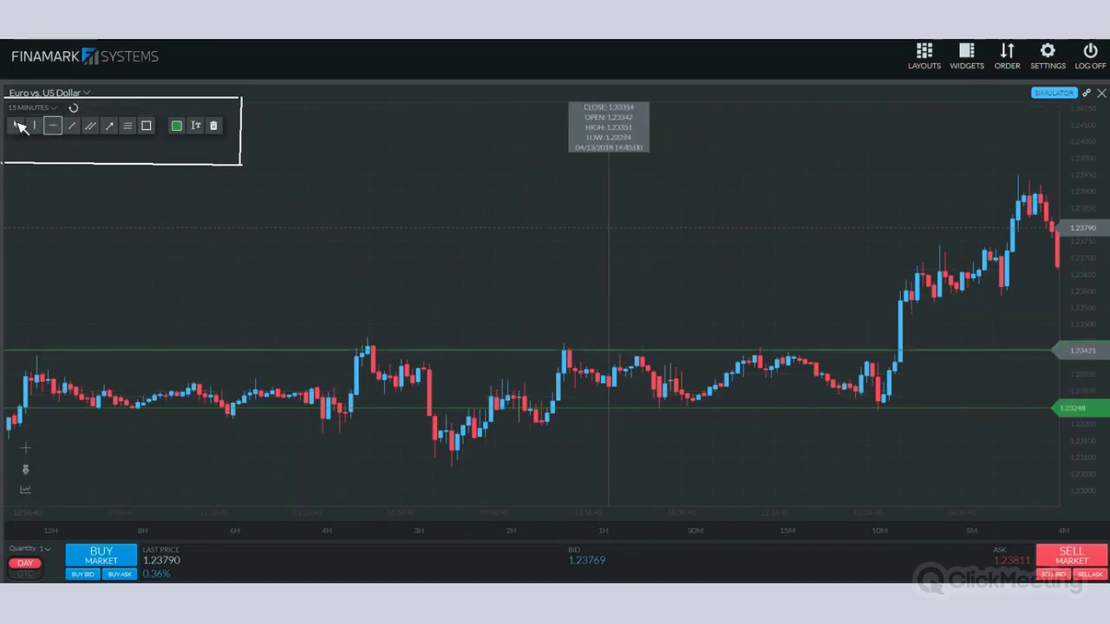
key("Escape")
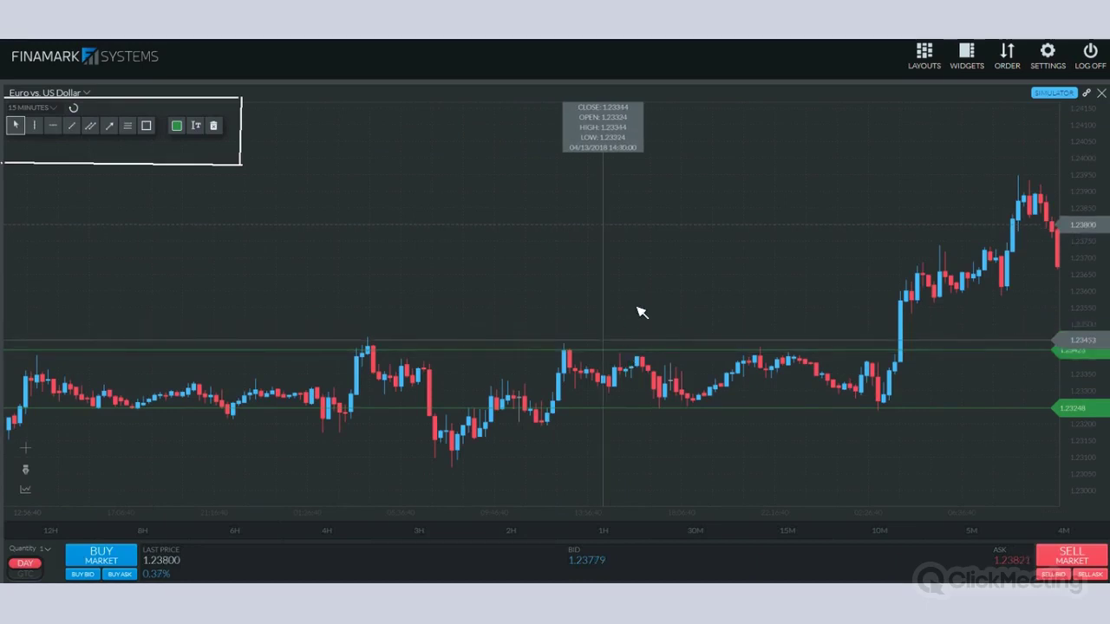
Select and delete both green horizontal price lines from the chart
left_click(639, 351)
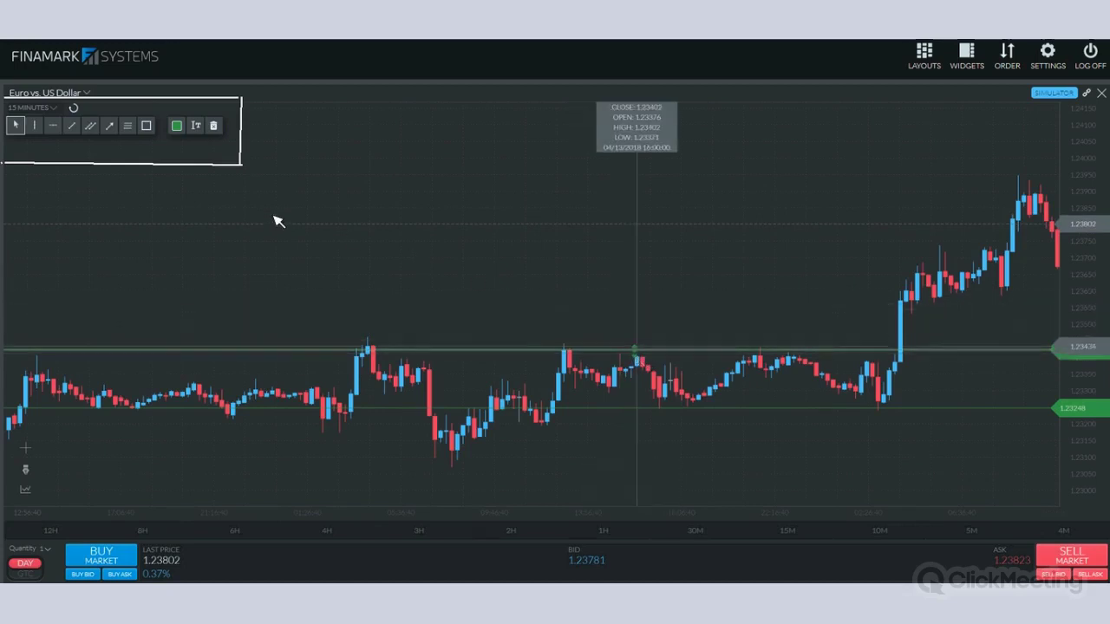
left_click(16, 125)
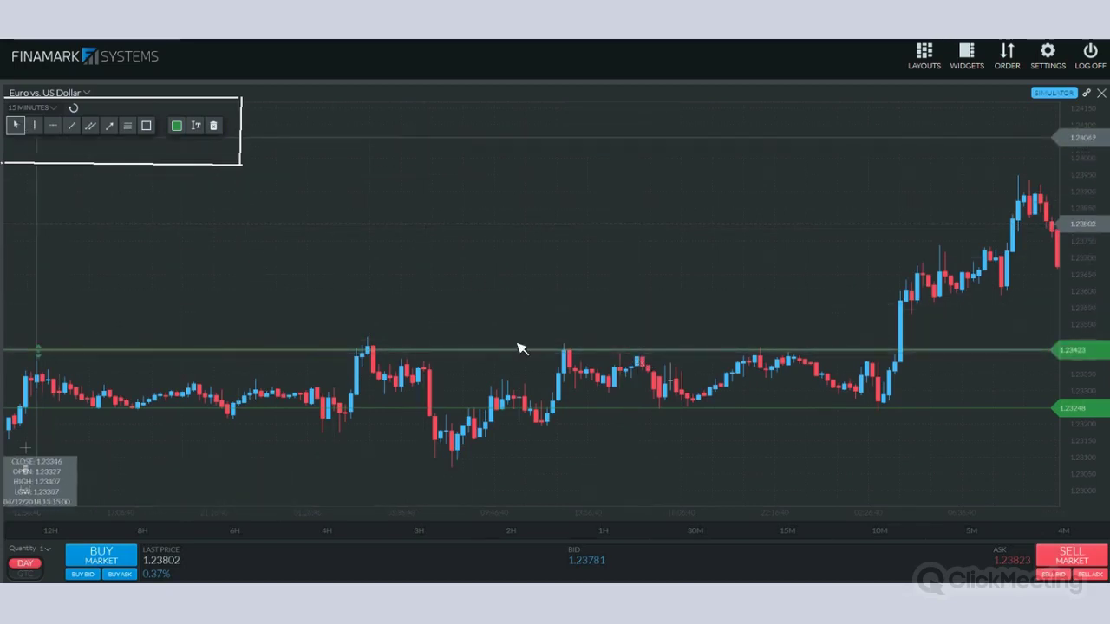
left_click(669, 357)
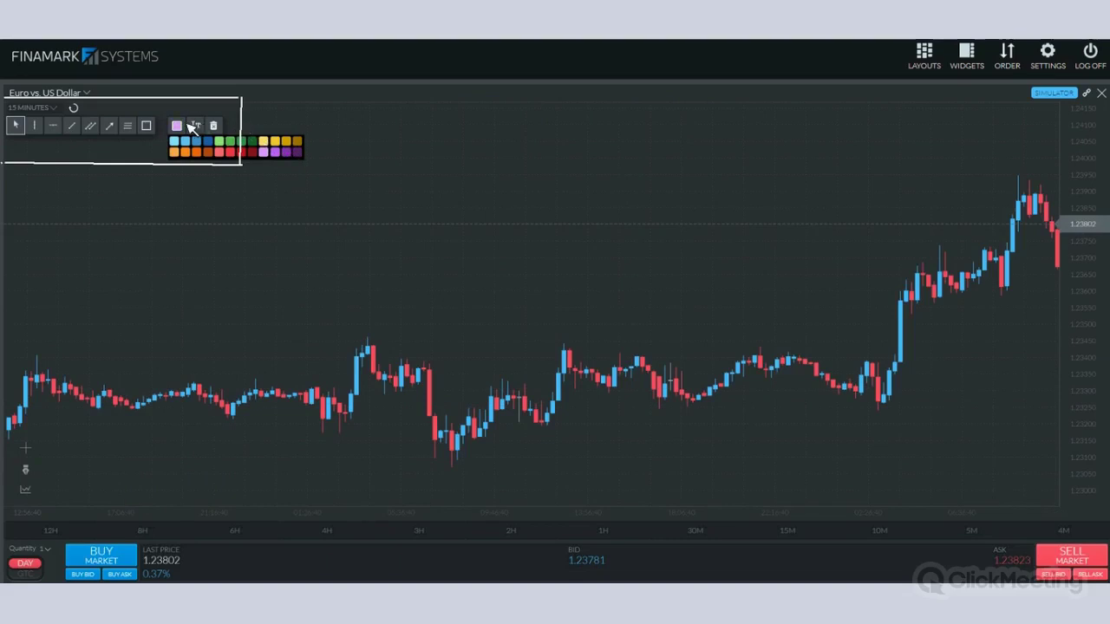
Place a purple horizontal price line at about 1.23423 and delete it again
left_click(274, 144)
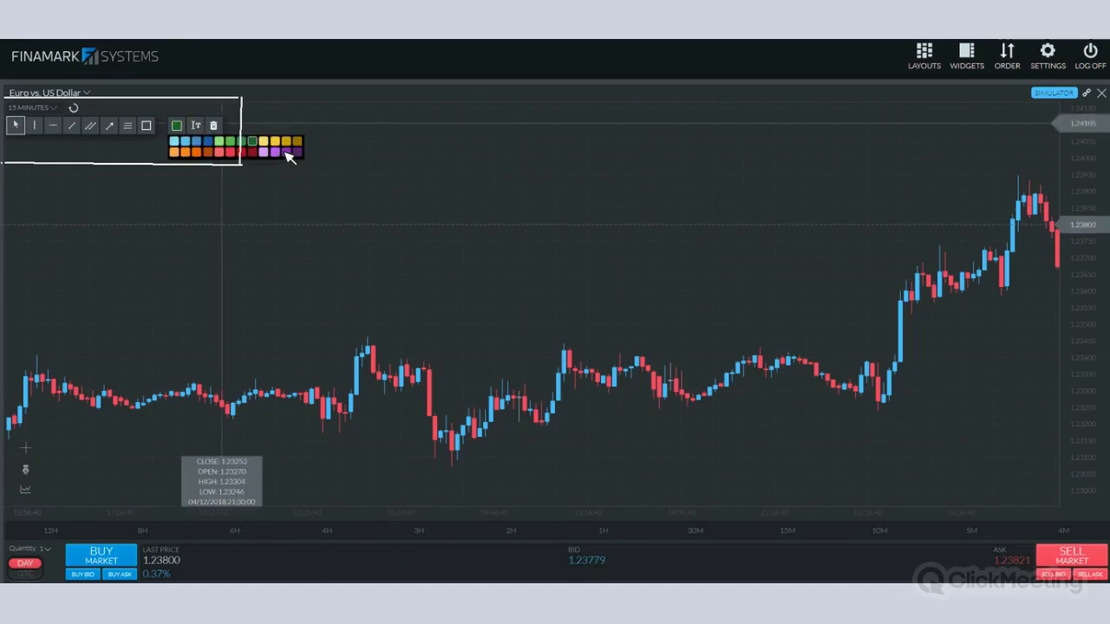
left_click(286, 152)
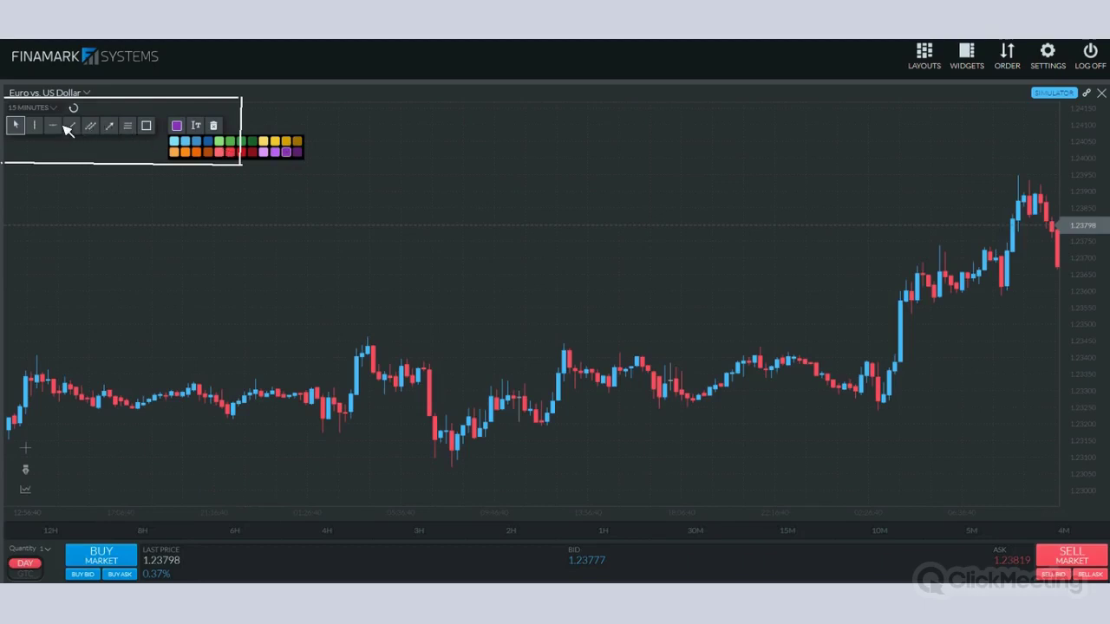
left_click(178, 350)
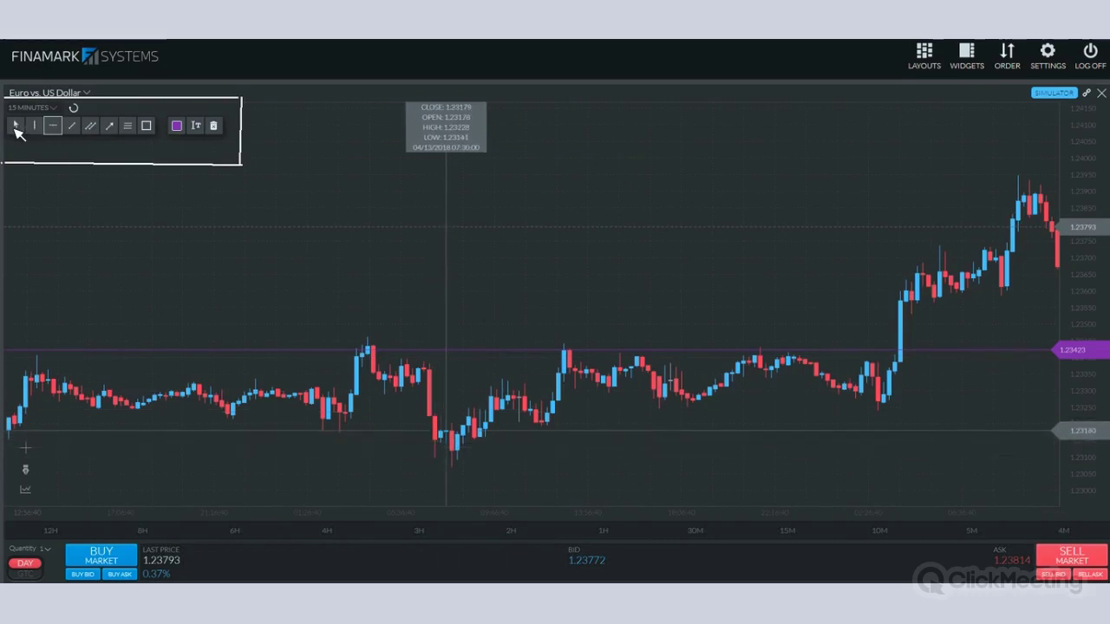
left_click(16, 125)
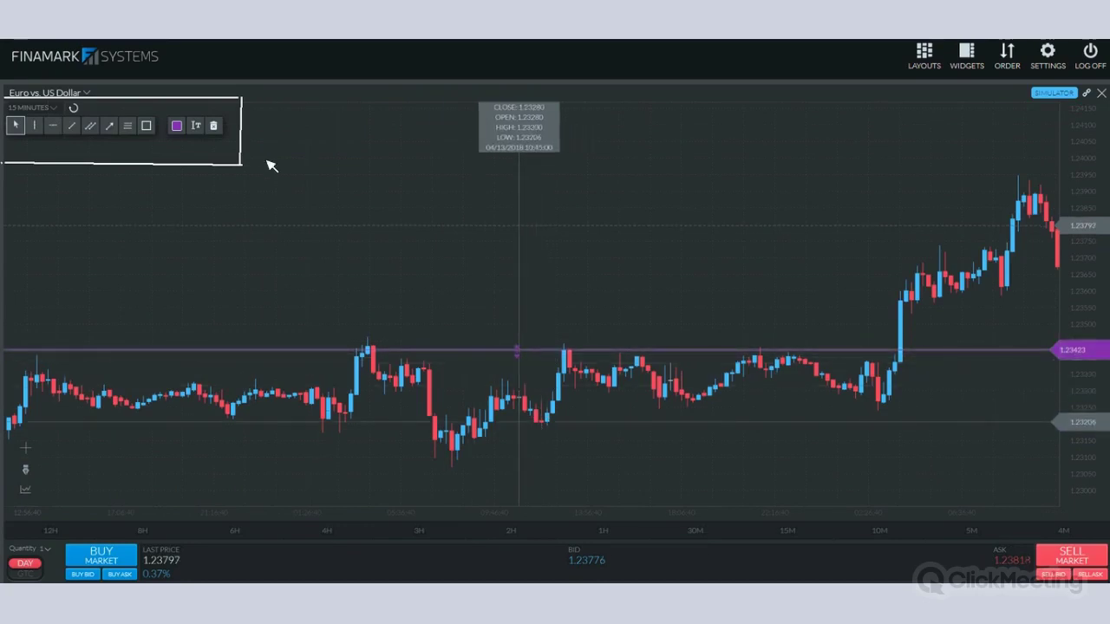
key("Delete")
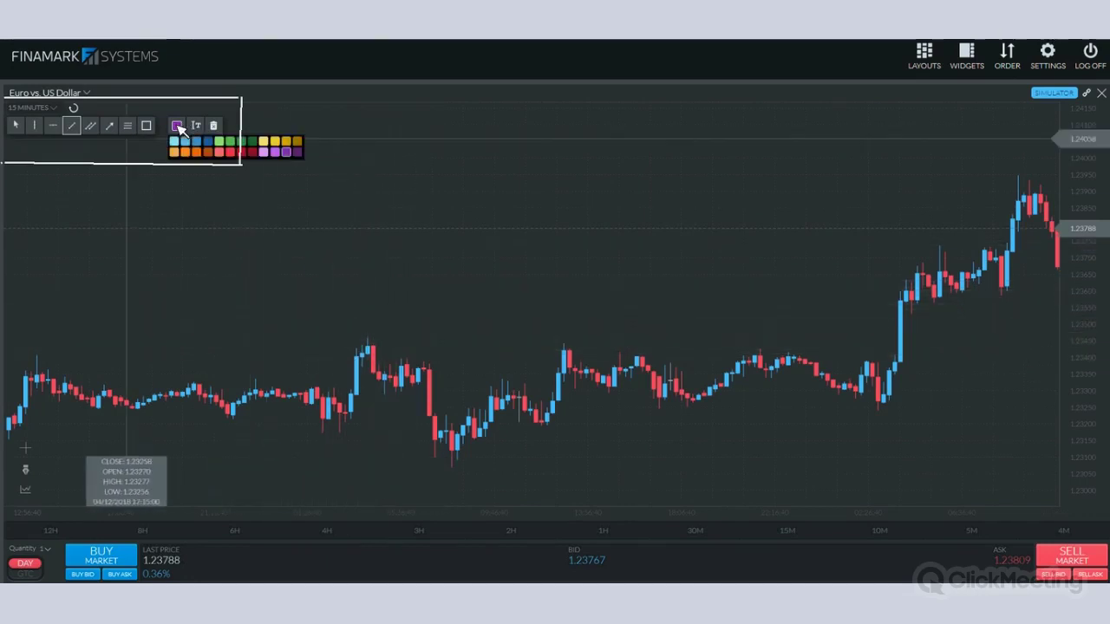
Draw an orange trend line along the highs of the most recent rally, from about 1.2363 up to about 1.2394
left_click(184, 141)
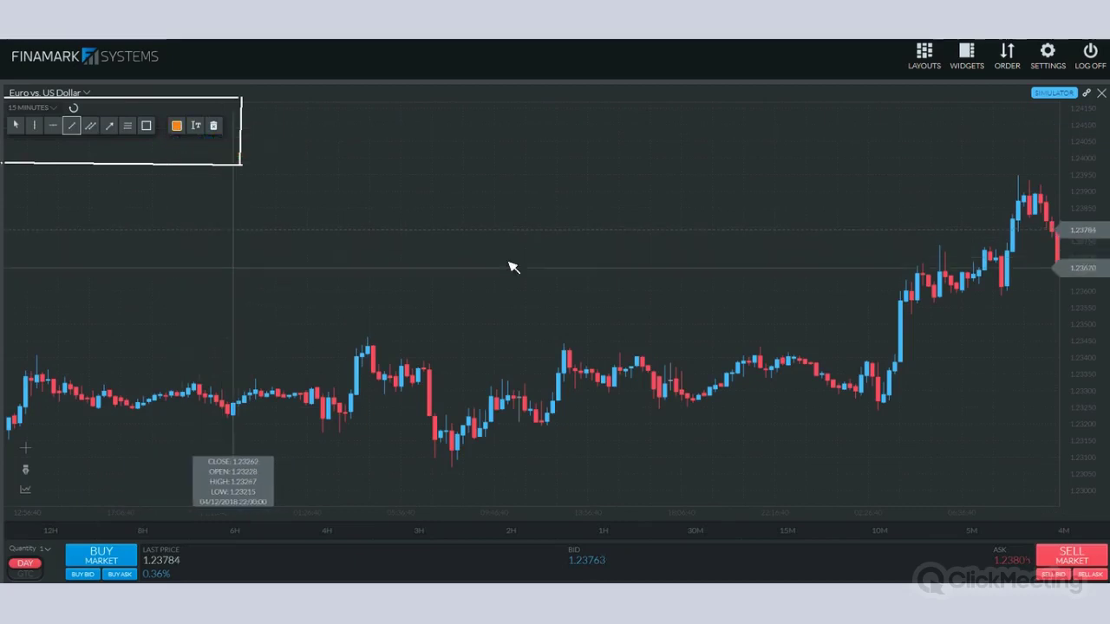
left_click(78, 127)
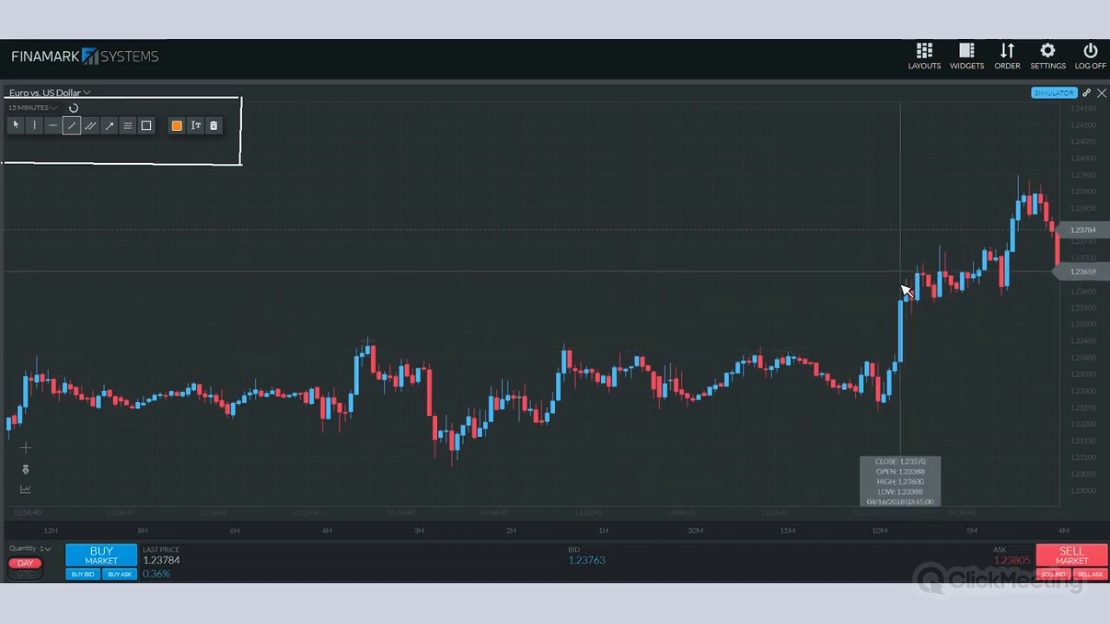
left_click_drag(996, 201, 452, 288)
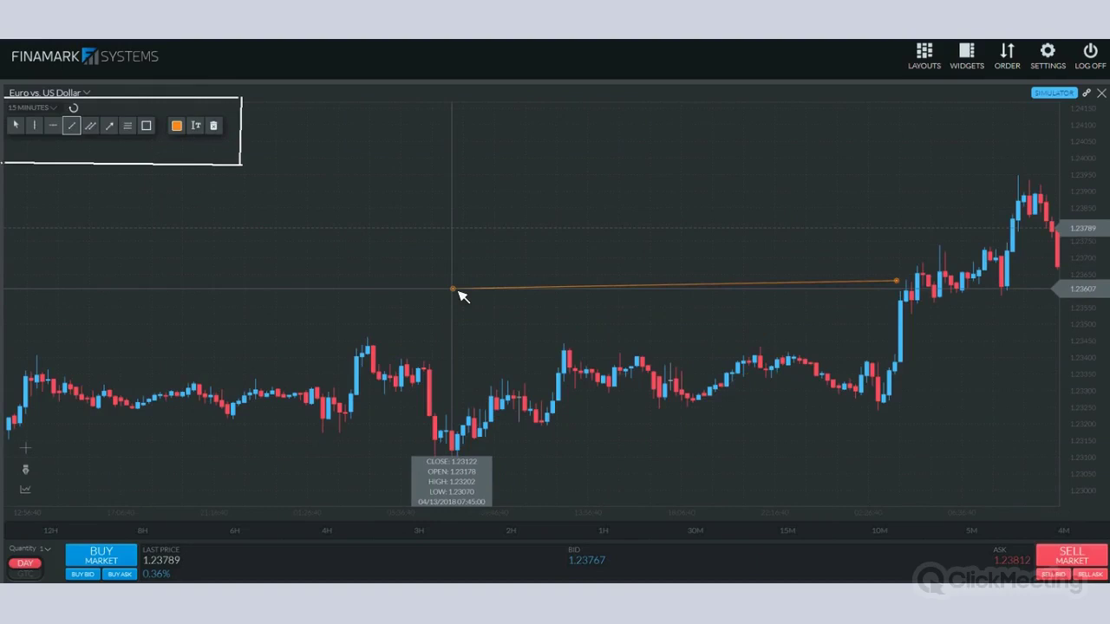
left_click_drag(698, 250, 814, 218)
mouse_move(1032, 203)
left_mouse_down()
mouse_move(1046, 189)
mouse_move(1035, 181)
mouse_move(1029, 201)
mouse_move(1029, 186)
left_mouse_up()
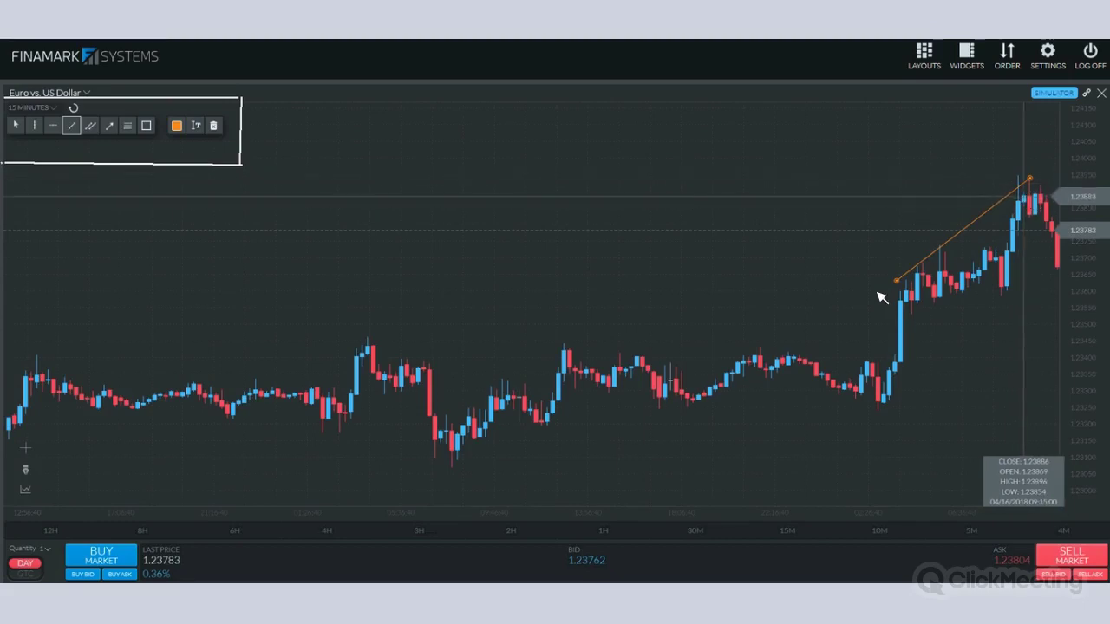
Replace the orange trend line with a light purple one along the same rally highs
left_click(15, 125)
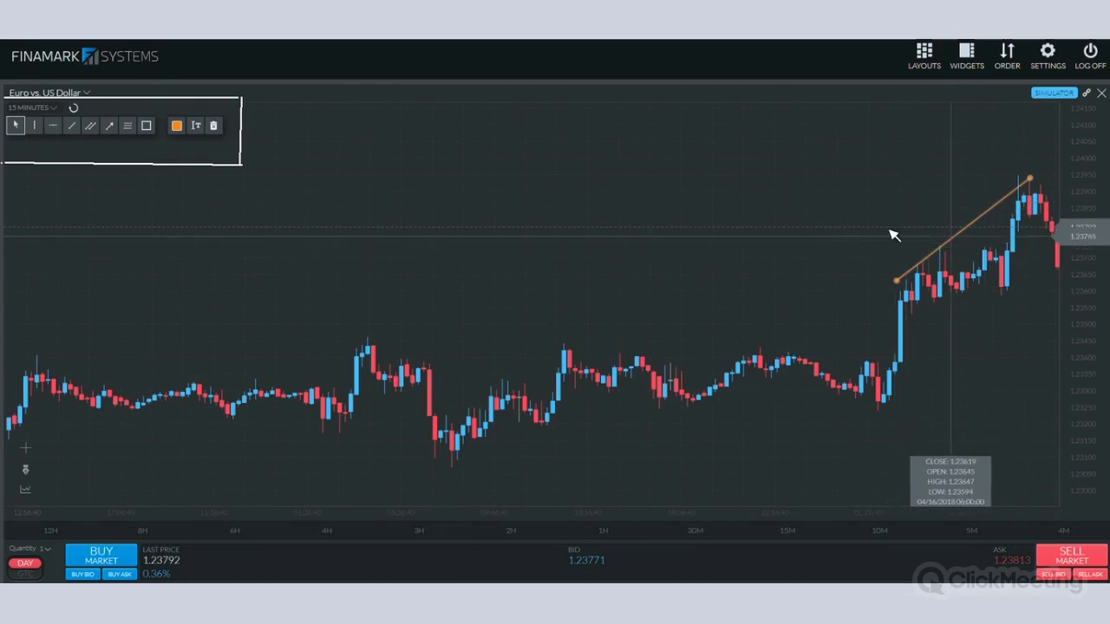
left_click(224, 128)
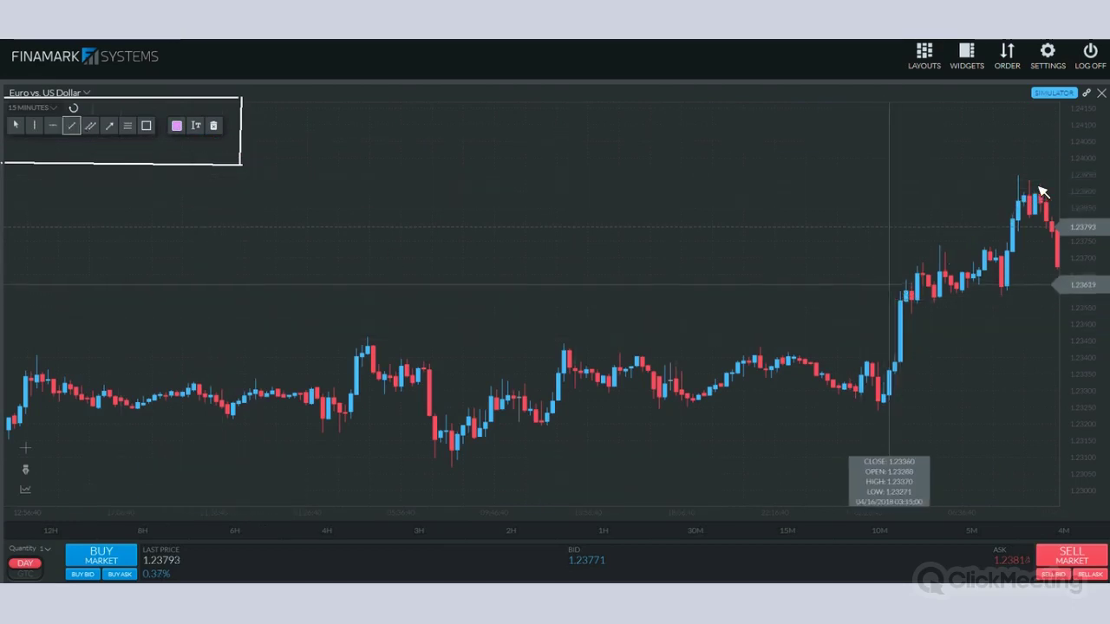
left_click_drag(888, 281, 1024, 179)
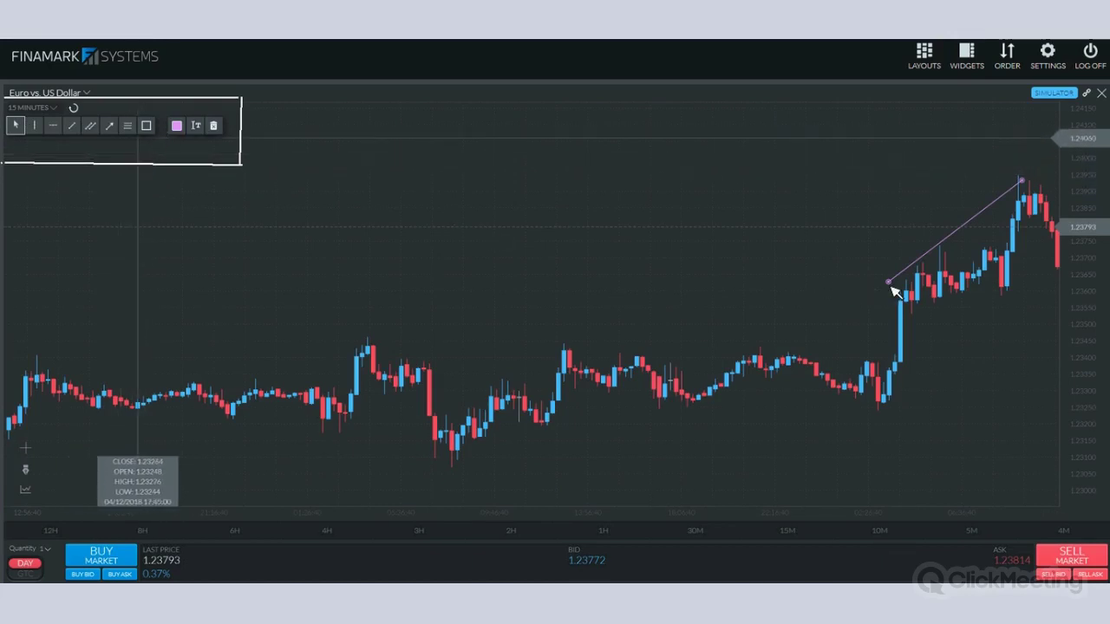
Move the light purple trend line's lower end to about 1.2360 at the start of the rally highs, and delete the line
left_click_drag(889, 278, 874, 275)
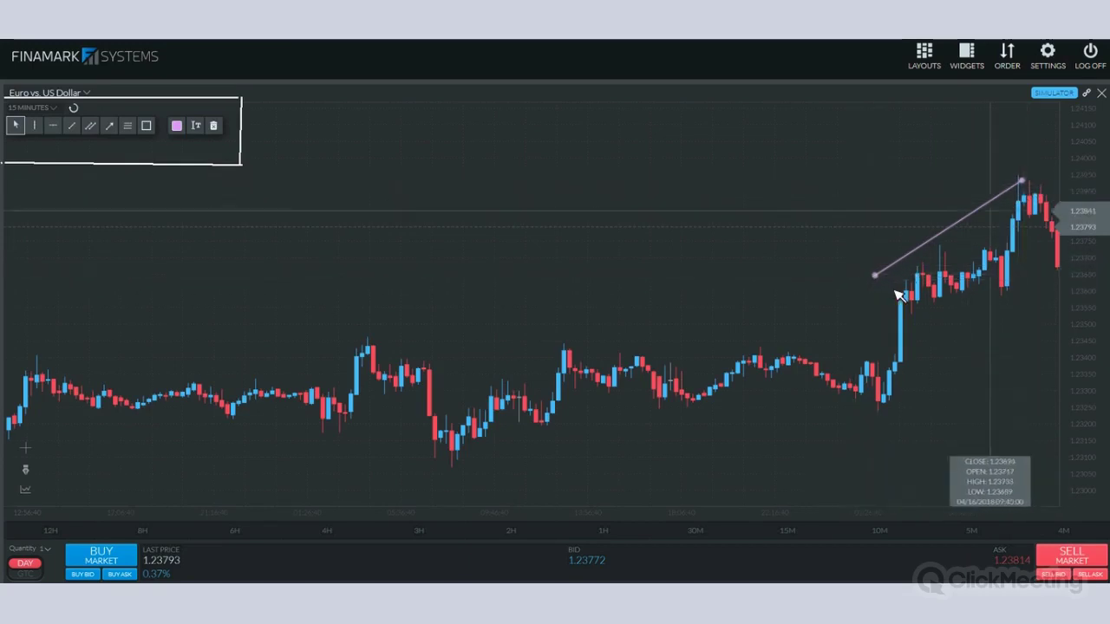
mouse_move(875, 275)
left_mouse_down()
mouse_move(868, 282)
mouse_move(854, 260)
mouse_move(892, 309)
mouse_move(884, 277)
mouse_move(847, 236)
mouse_move(886, 304)
mouse_move(901, 284)
mouse_move(894, 294)
mouse_move(864, 269)
mouse_move(874, 286)
left_mouse_up()
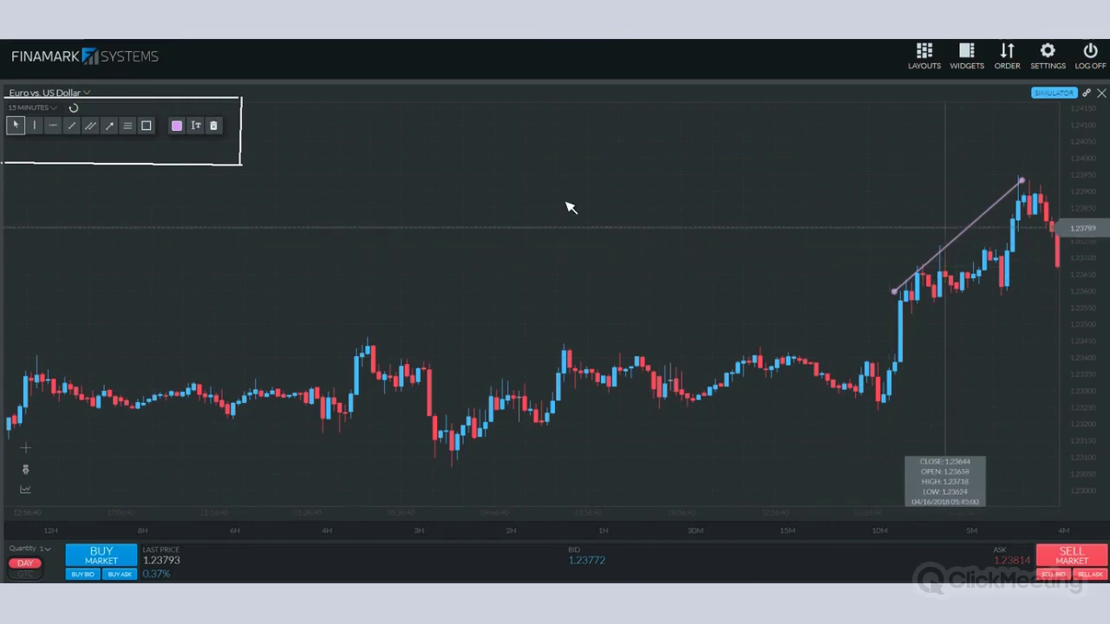
key("Delete")
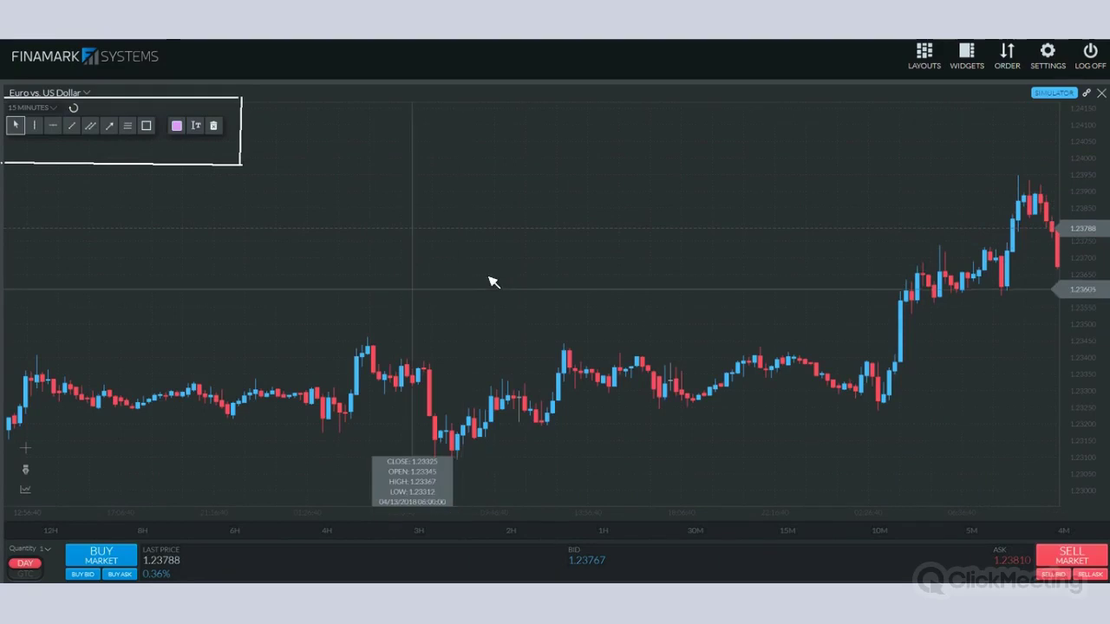
Draw a red trend line down across the highs following the 10 April 2018 price spike, from about 1.2378 to about 1.2356
scroll(537, 303, "left", 5)
scroll(578, 286, "left", 5)
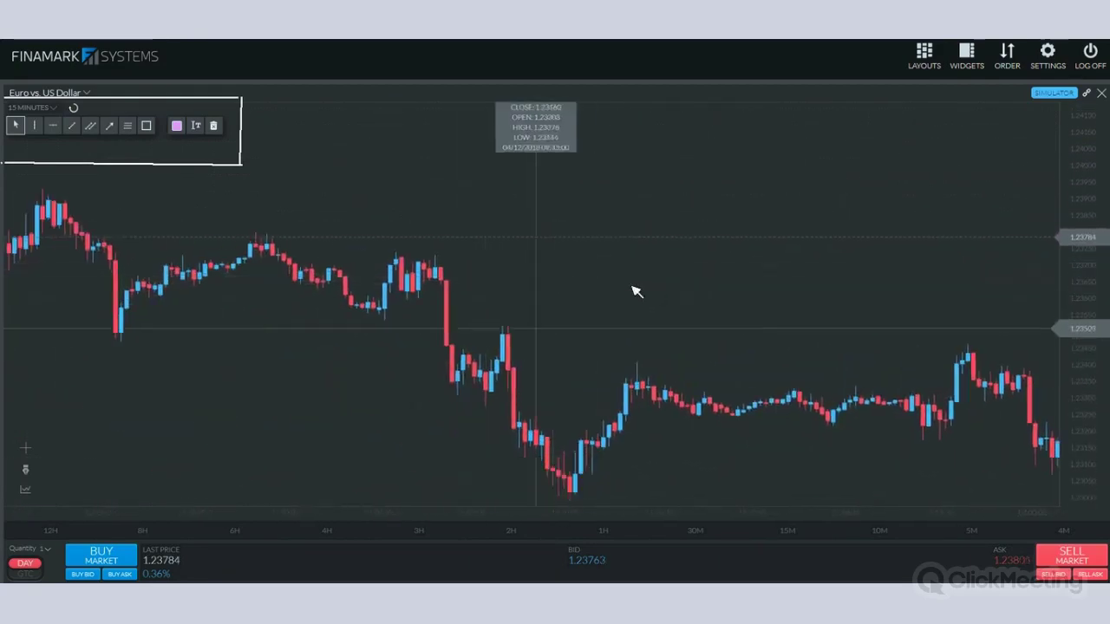
scroll(497, 301, "left", 6)
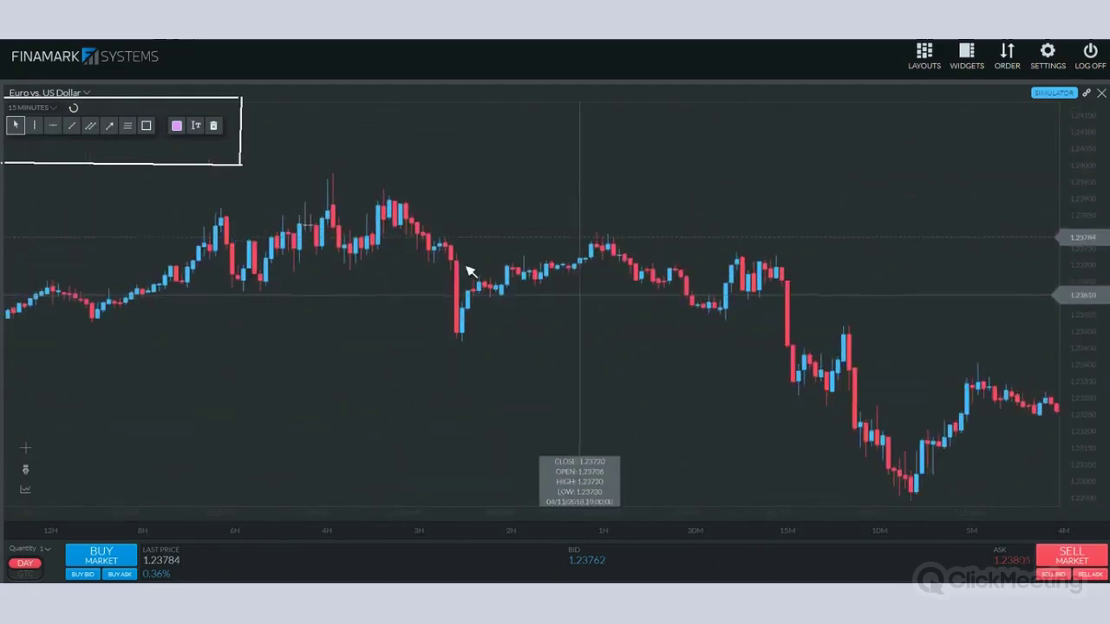
scroll(537, 277, "left", 6)
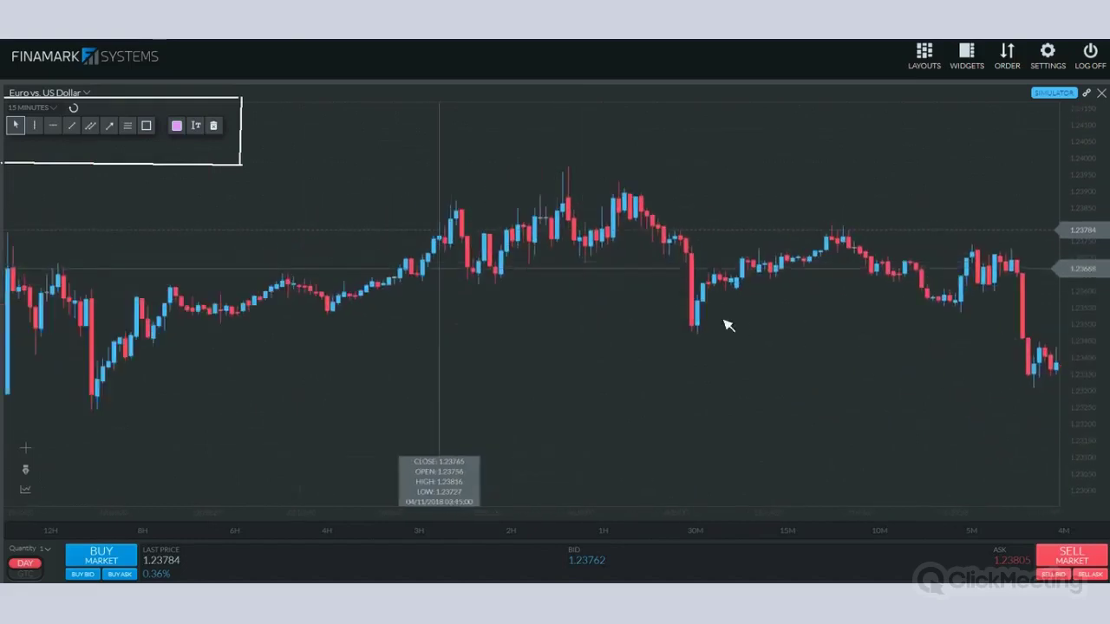
scroll(717, 324, "left", 3)
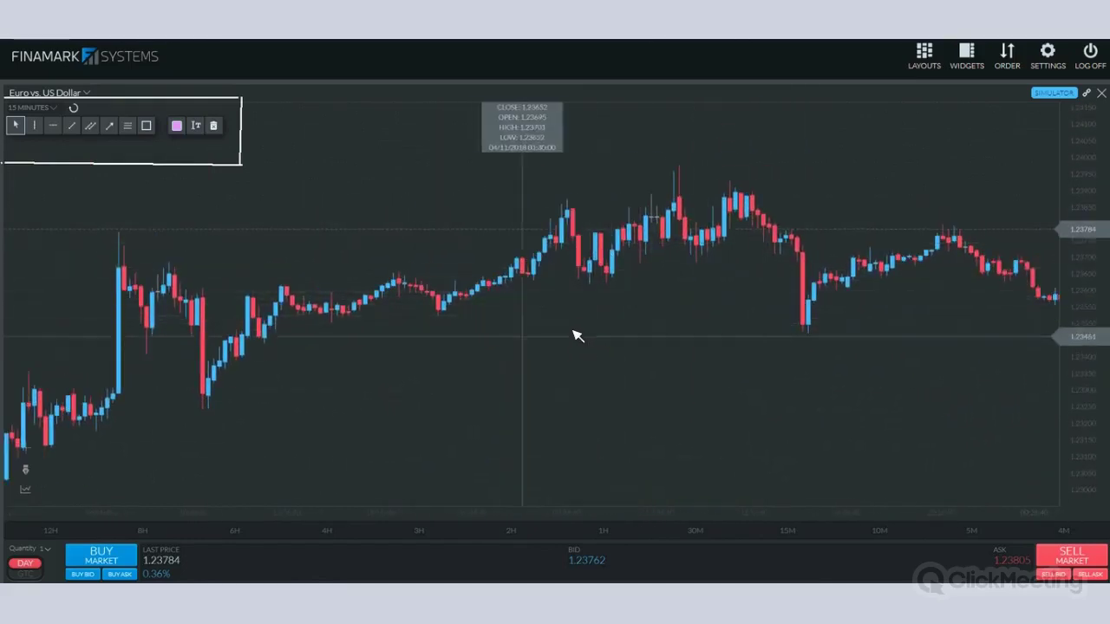
scroll(576, 337, "left", 2)
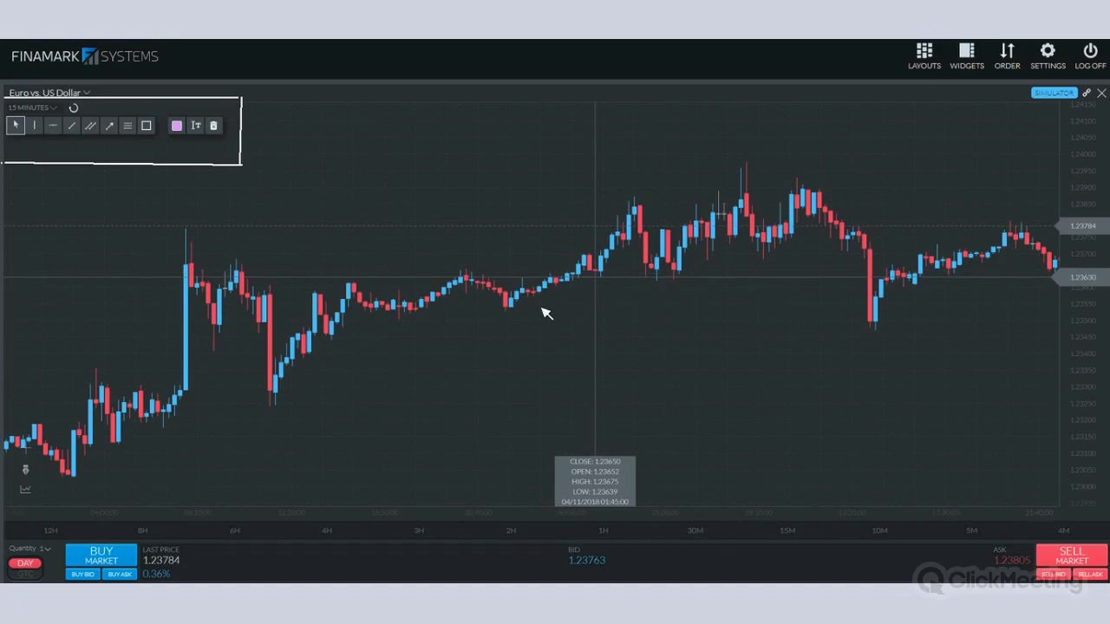
scroll(609, 307, "left", 5)
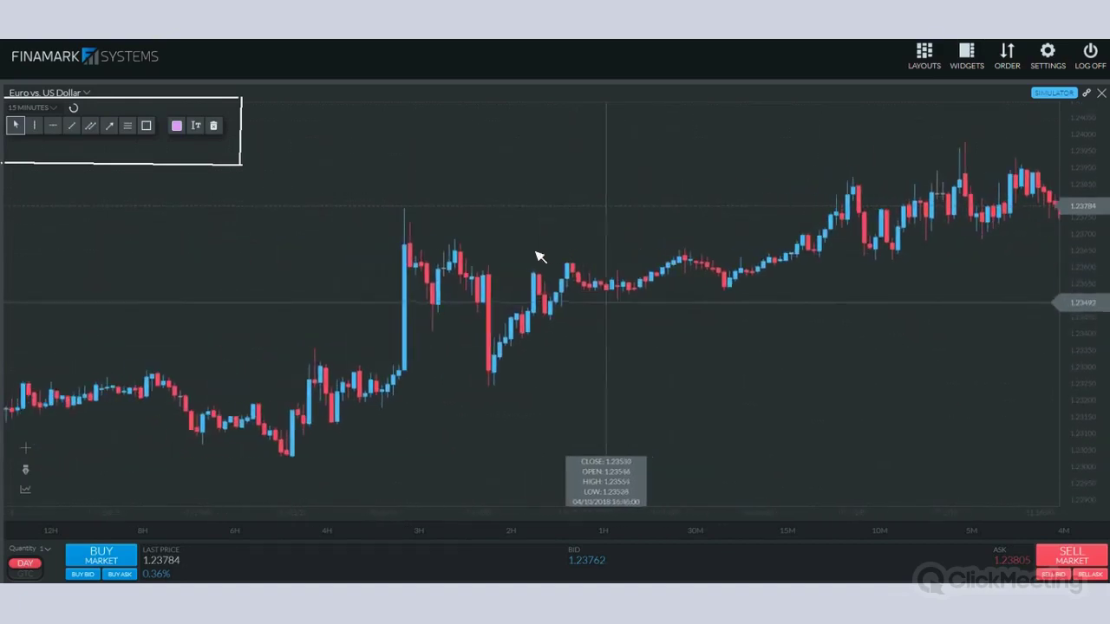
scroll(587, 248, "left", 3)
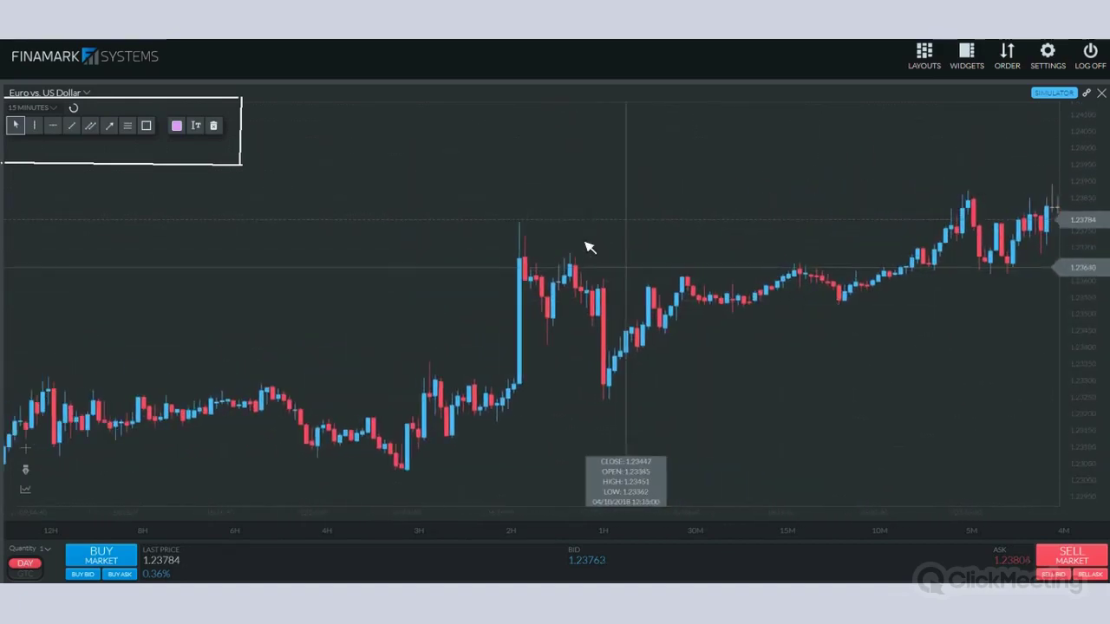
scroll(589, 244, "left", 2)
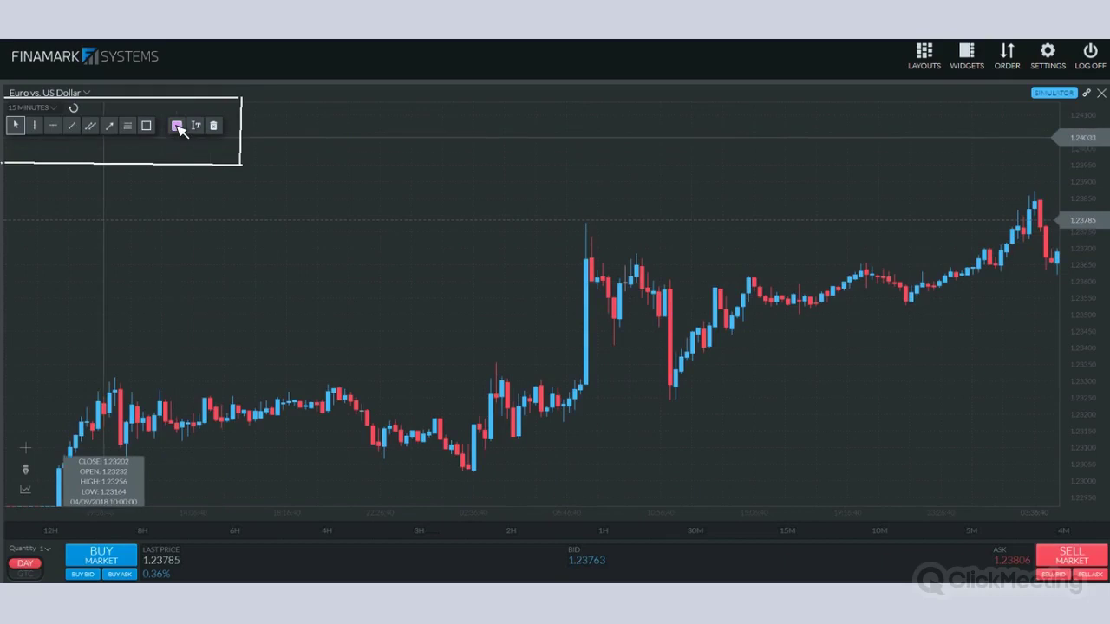
left_click(71, 125)
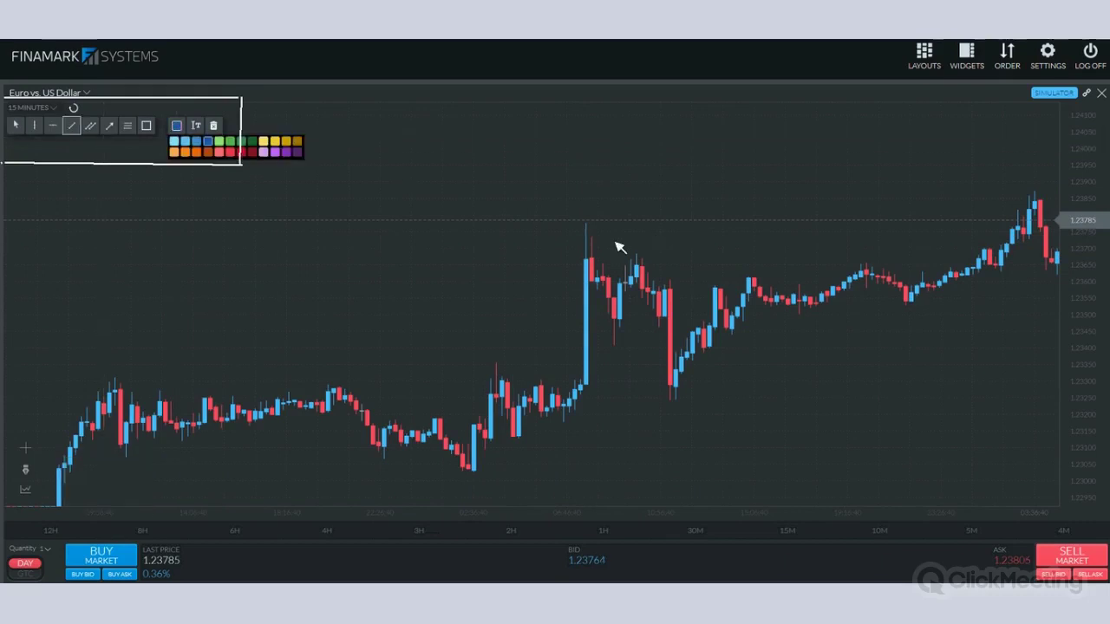
left_click(691, 295)
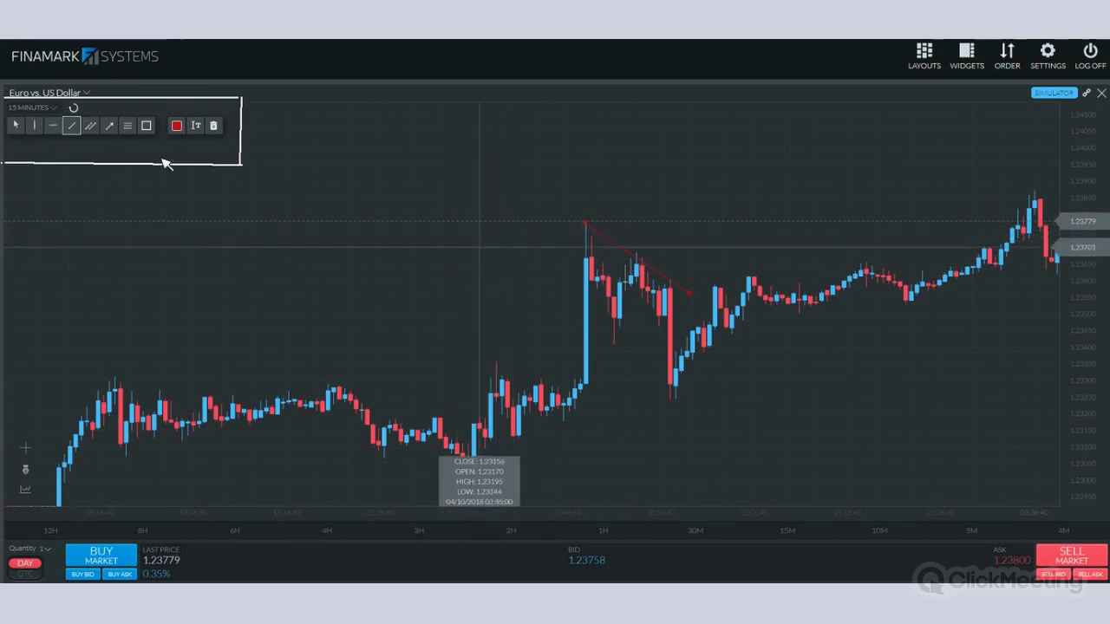
Delete the red trend line and draw a green one beneath the rising lows between 10 and 11 April 2018
key("Escape")
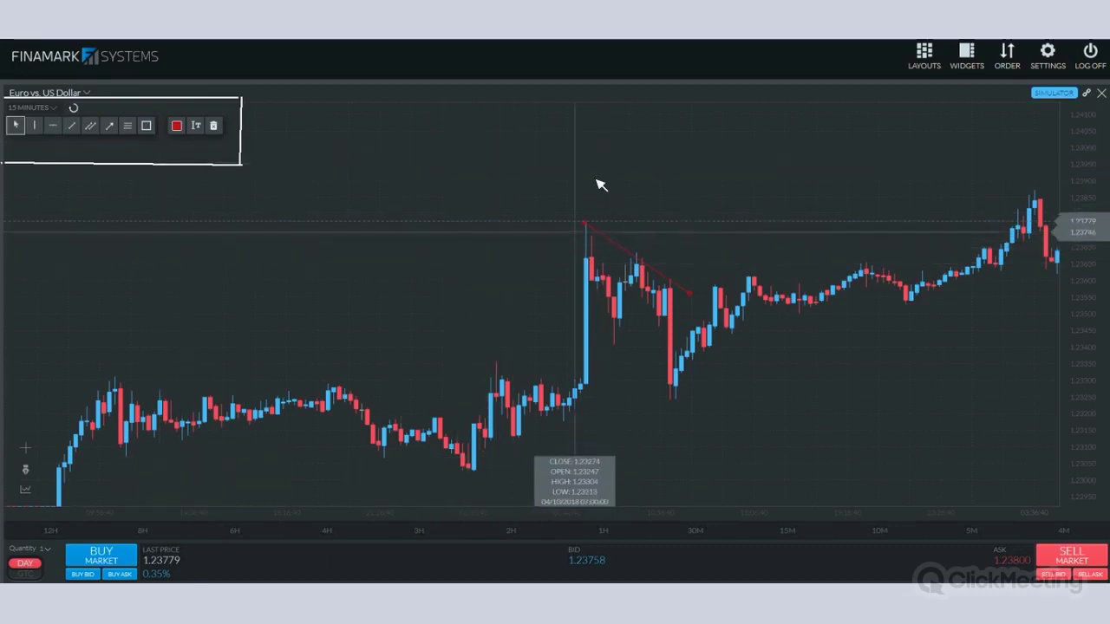
key("Delete")
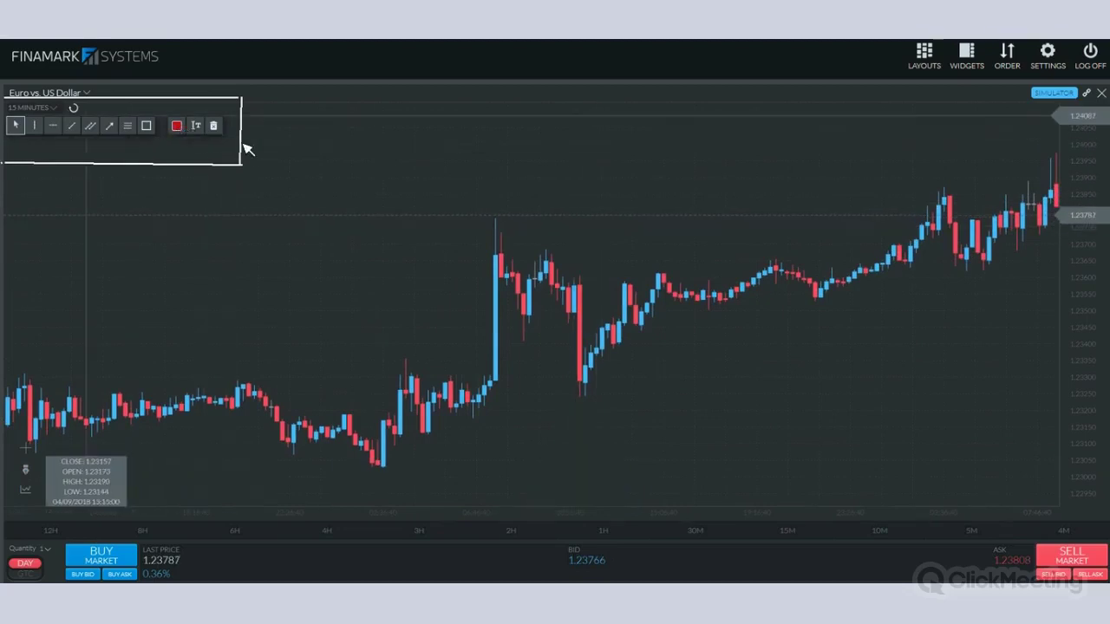
left_click(176, 126)
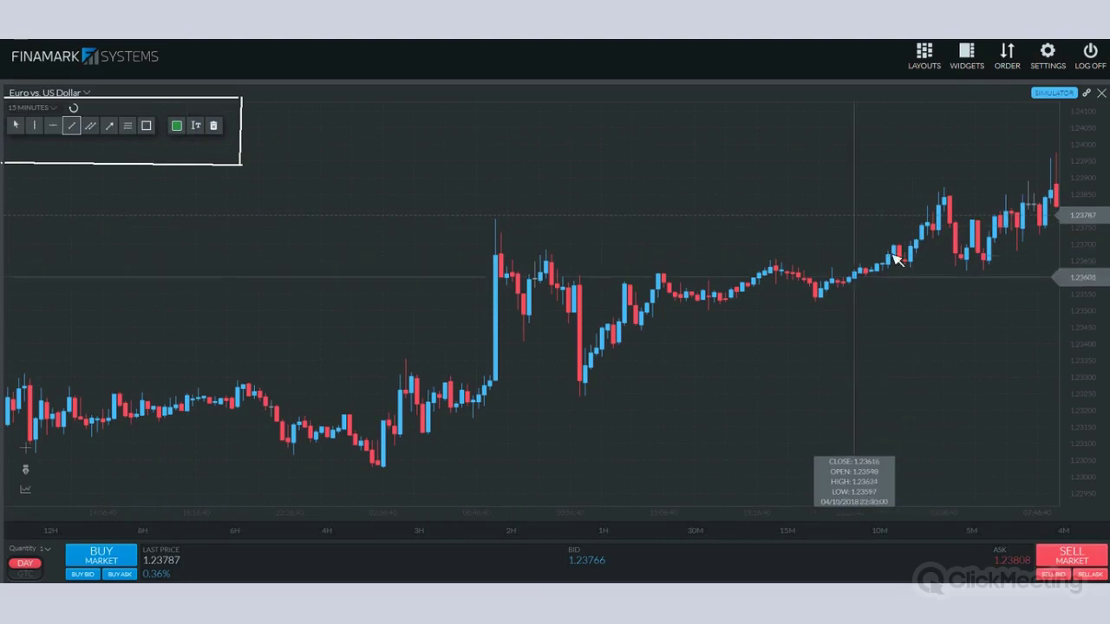
left_click(980, 224)
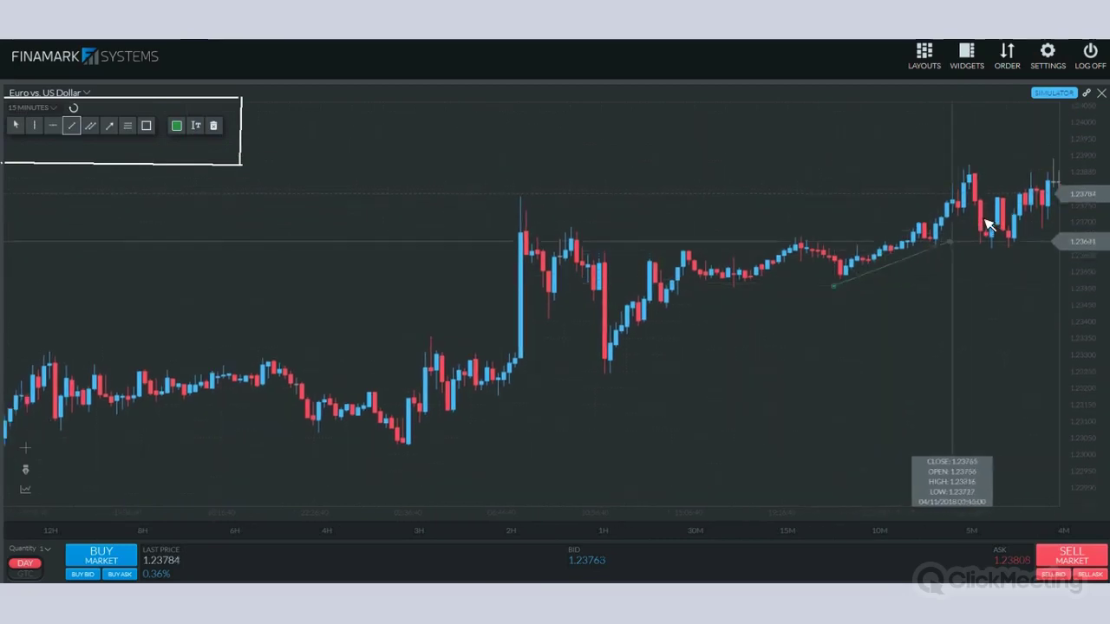
Move the green trend line's lower end to about 1.2353 near 22:15 on 10 April 2018, and delete the line
left_click(832, 286)
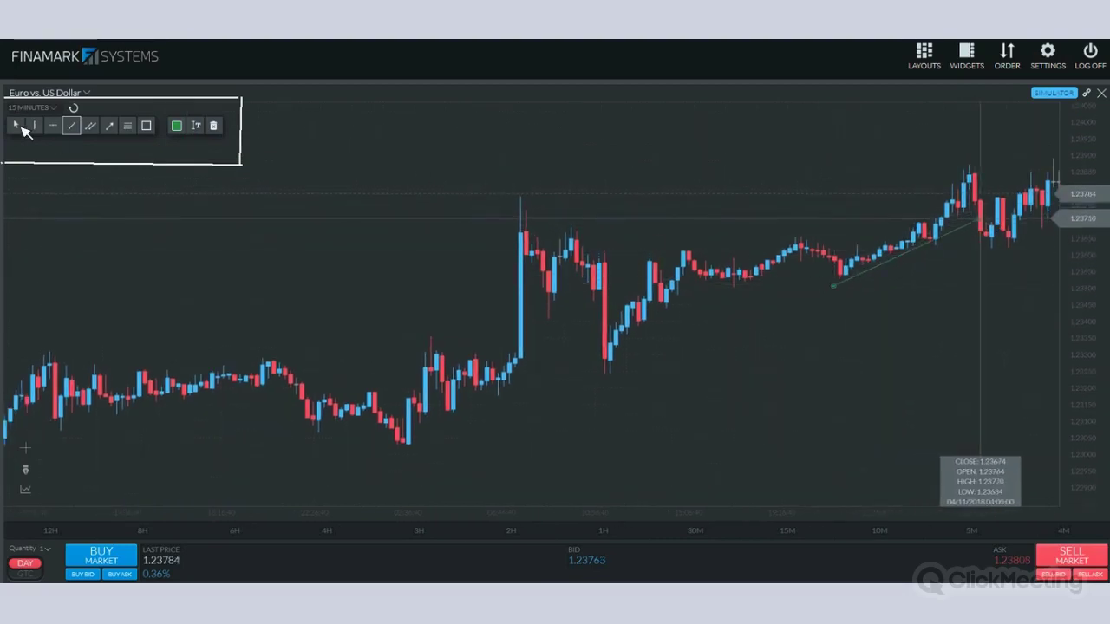
key("Escape")
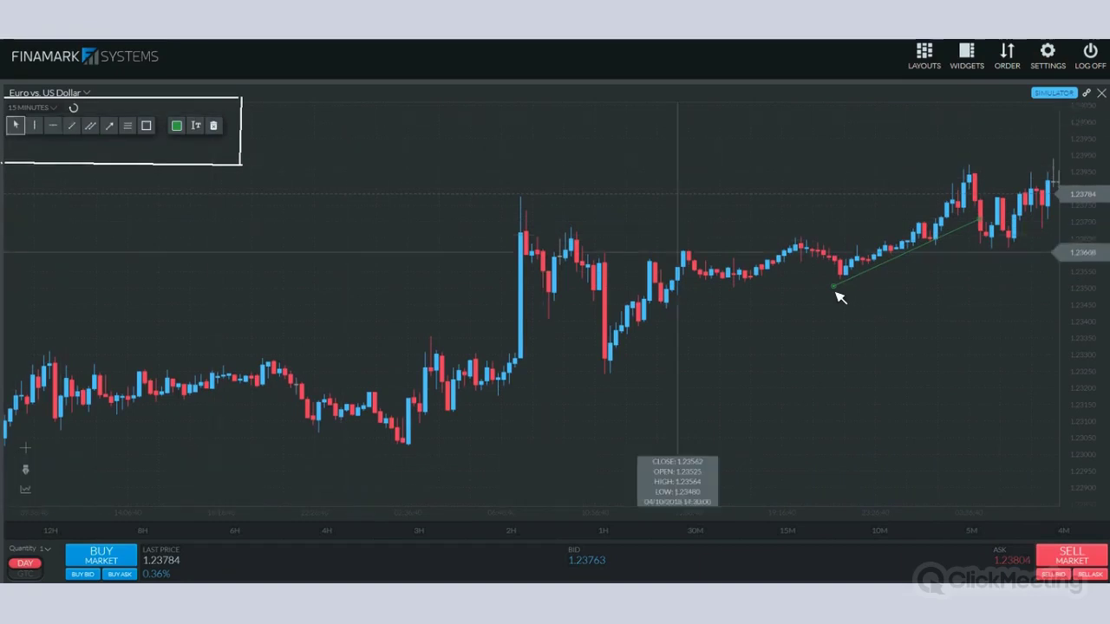
left_click(832, 290)
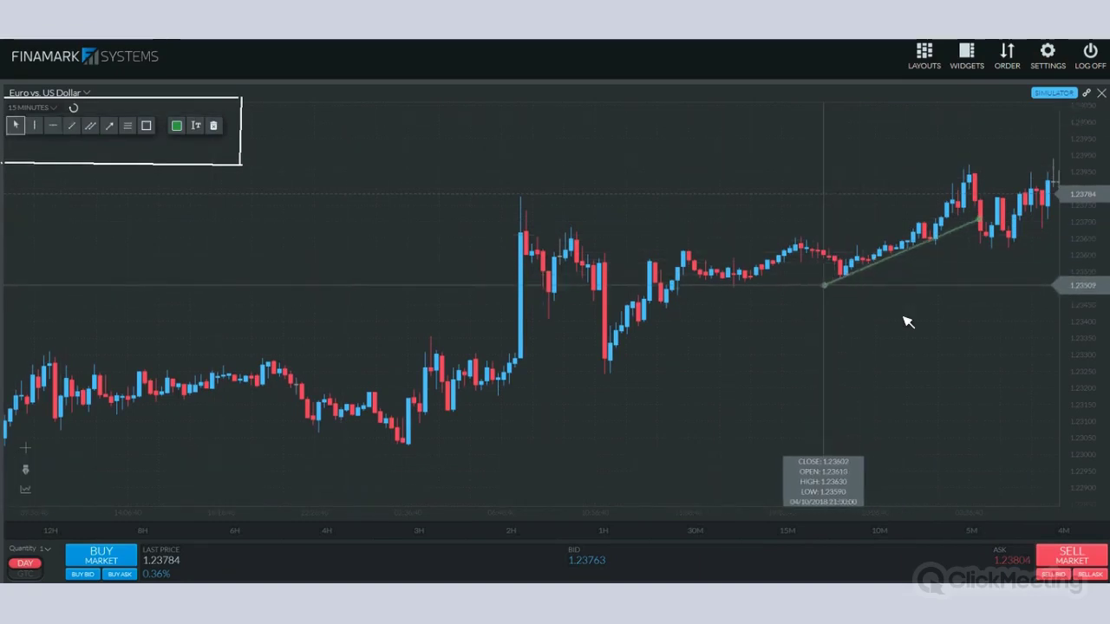
left_click_drag(821, 333, 719, 322)
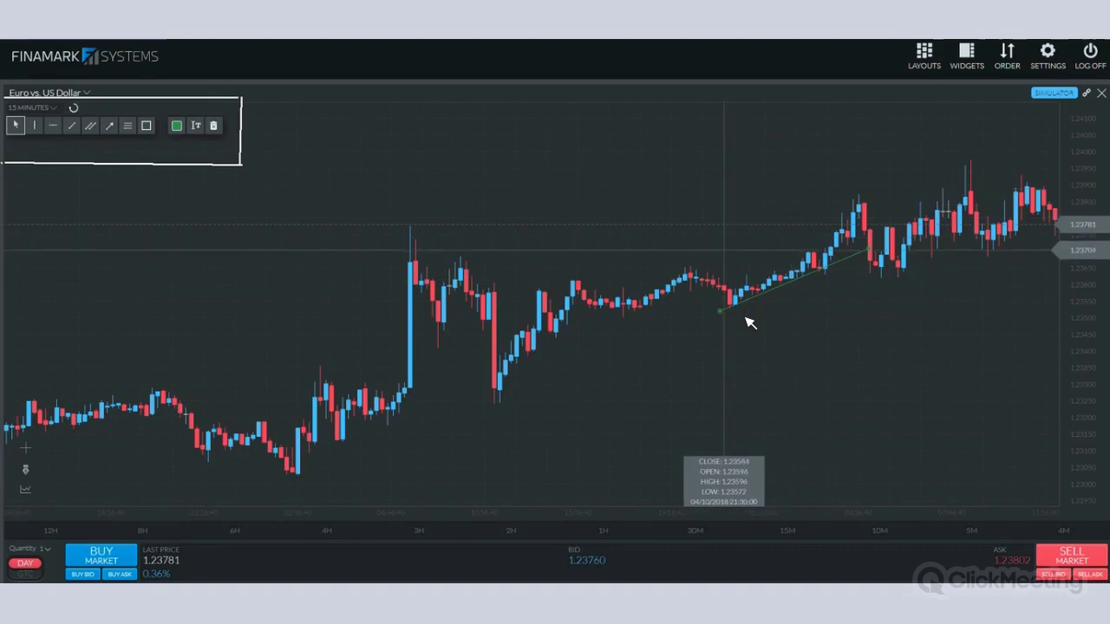
left_click_drag(748, 315, 747, 316)
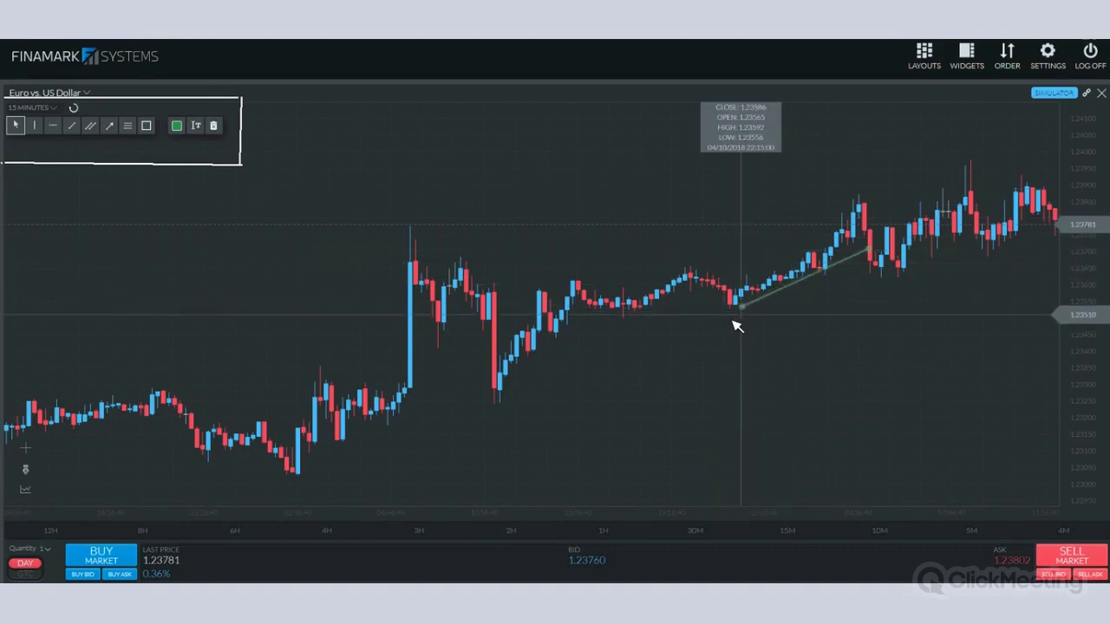
key("Delete")
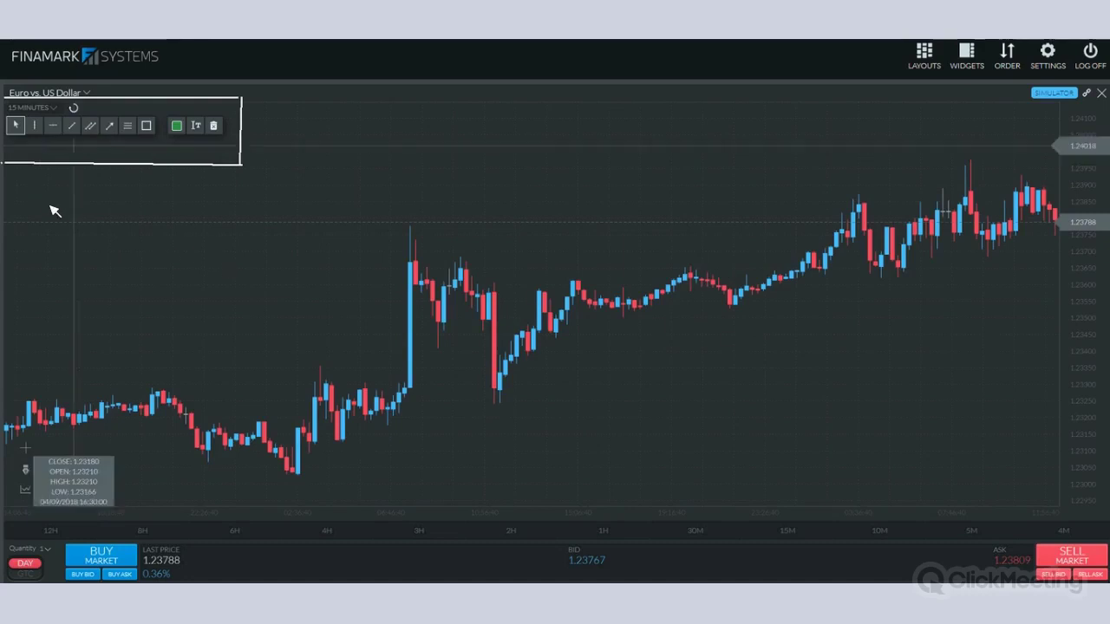
Draw a dark yellow parallel channel over the 11 April 2018 price swings, its upper edge rising from about 1.2385 to 1.2393
left_click_drag(539, 486, 327, 267)
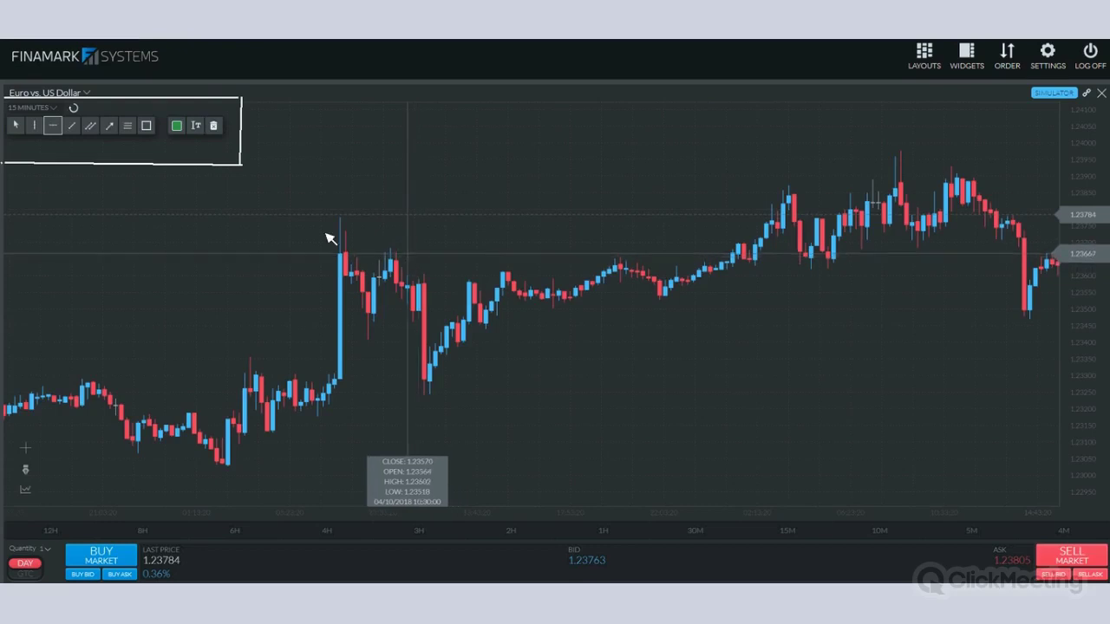
left_click(71, 125)
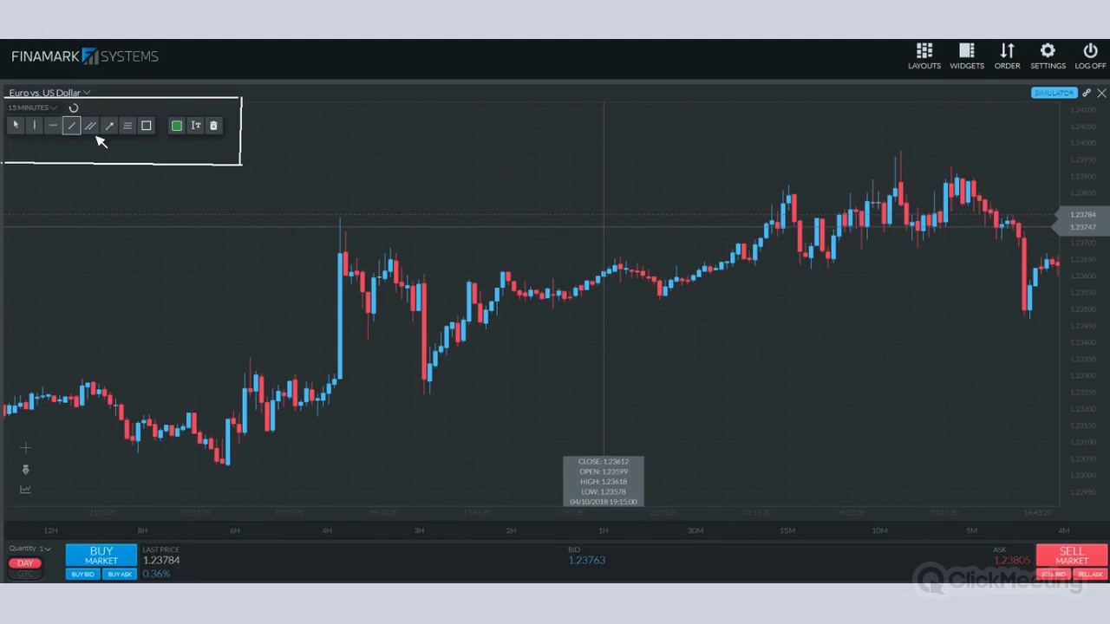
left_click(177, 126)
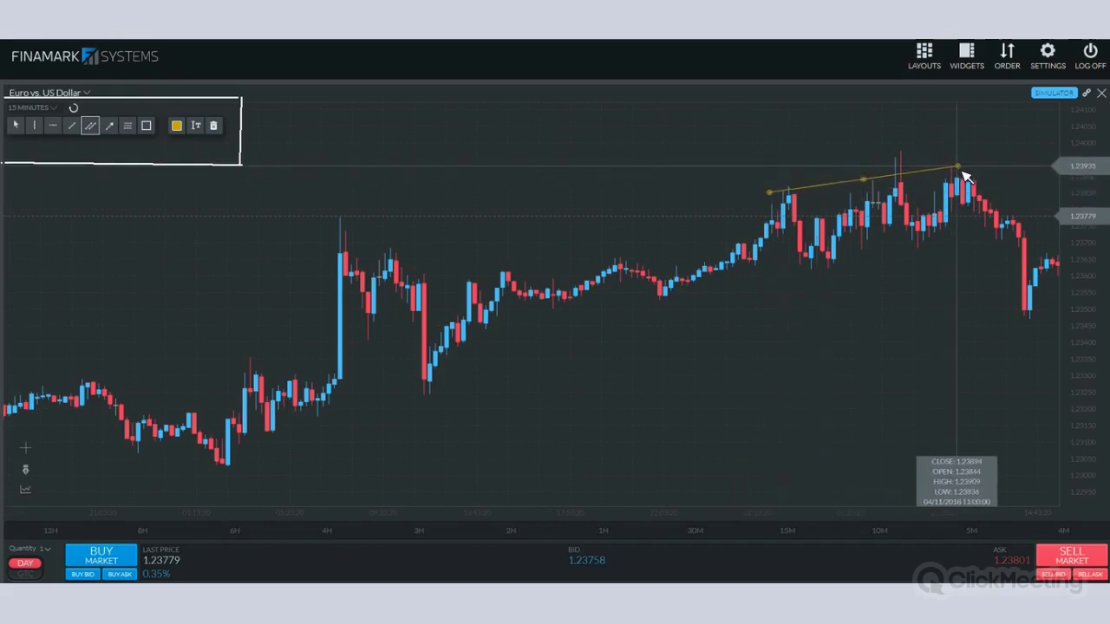
left_click(958, 170)
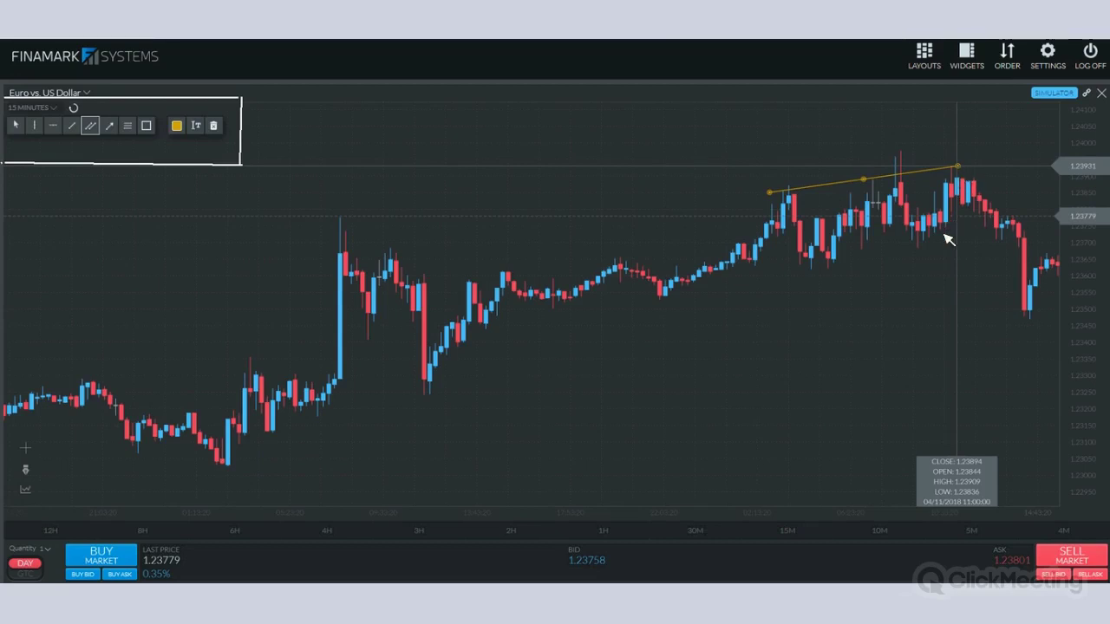
left_click(934, 268)
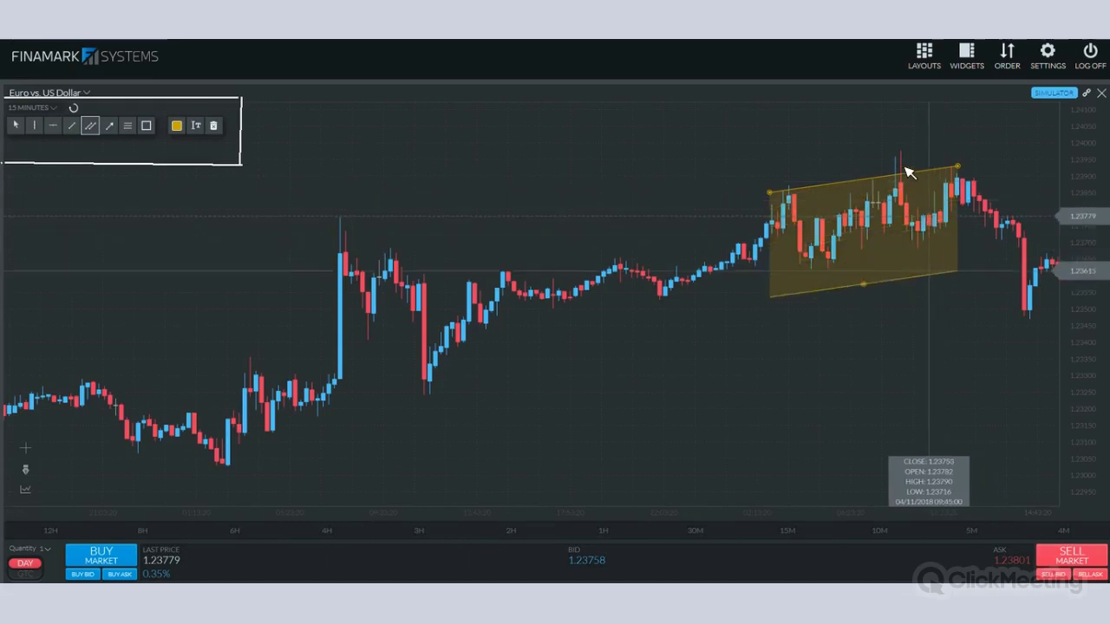
Fit the channel's lower edge beneath the swing lows, with its midpoint at about 1.2364, and delete the channel
left_click_drag(906, 275, 886, 148)
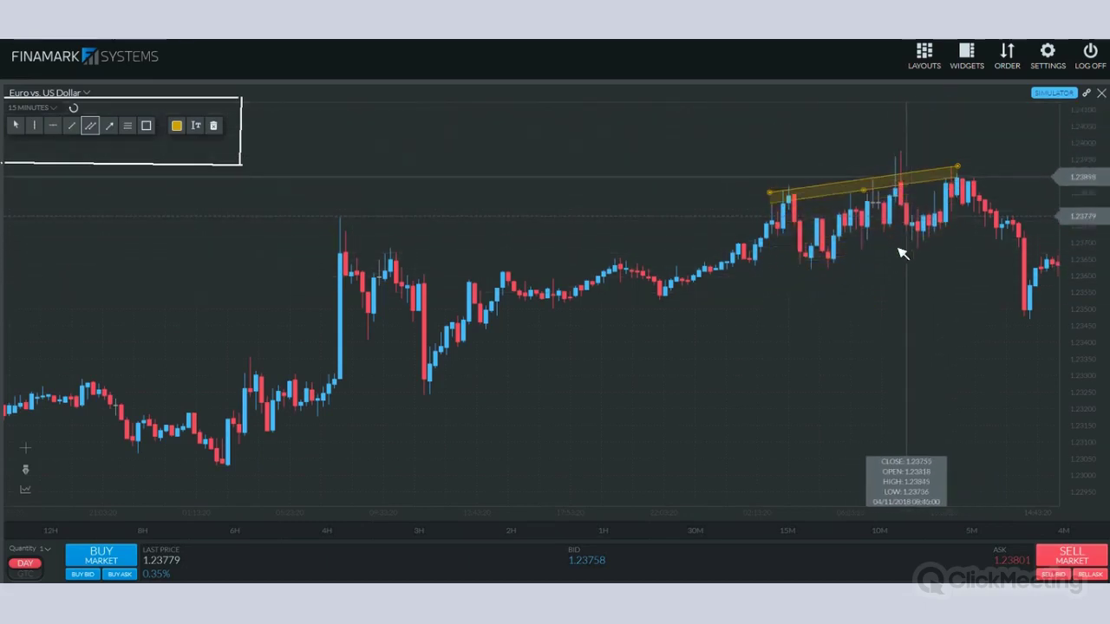
mouse_move(902, 276)
left_mouse_down()
mouse_move(887, 112)
mouse_move(892, 228)
mouse_move(907, 265)
mouse_move(909, 248)
mouse_move(900, 254)
left_mouse_up()
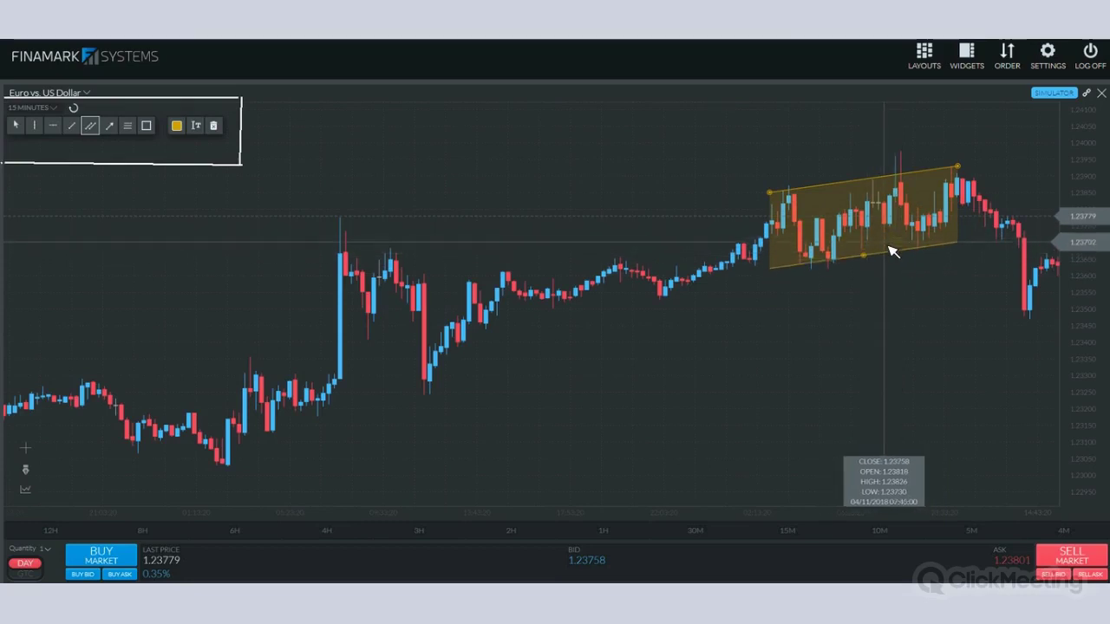
left_click_drag(876, 219, 873, 251)
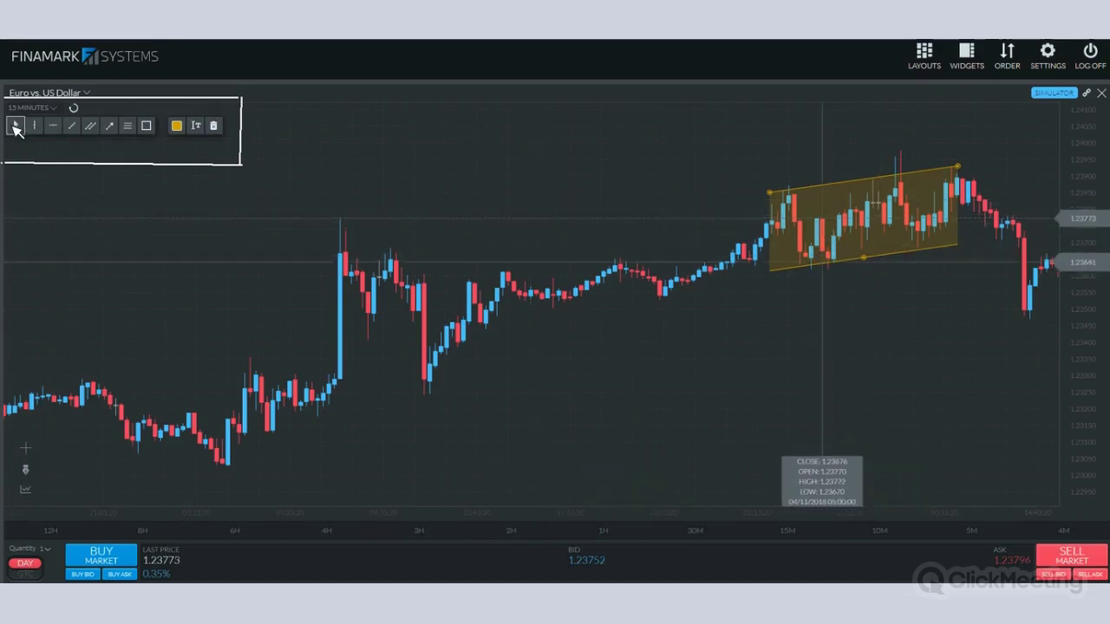
left_click_drag(874, 260, 865, 300)
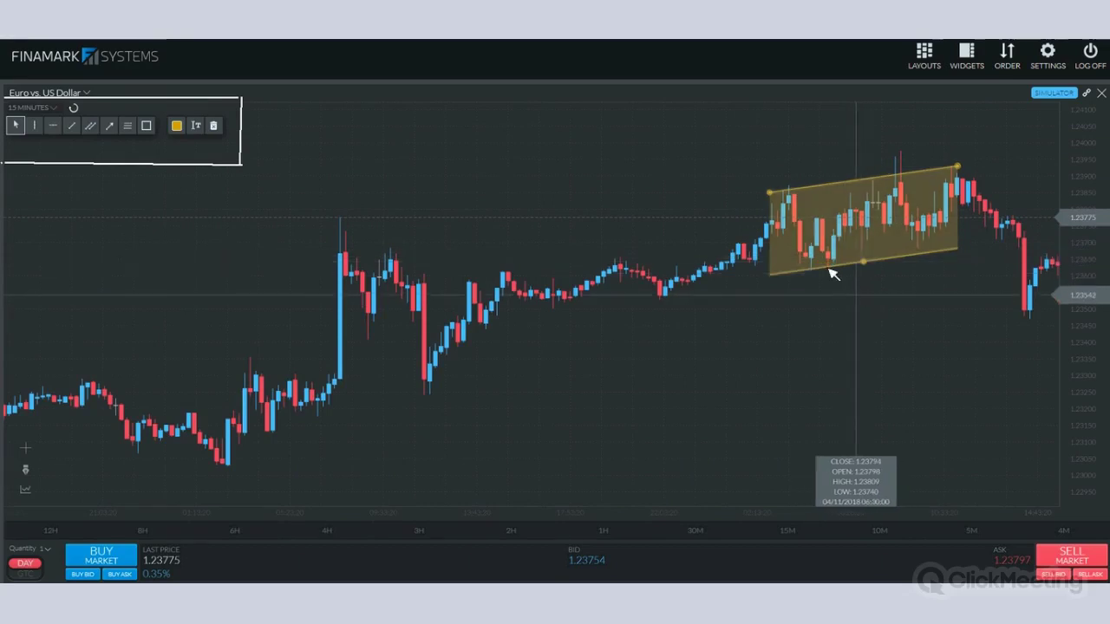
key("Delete")
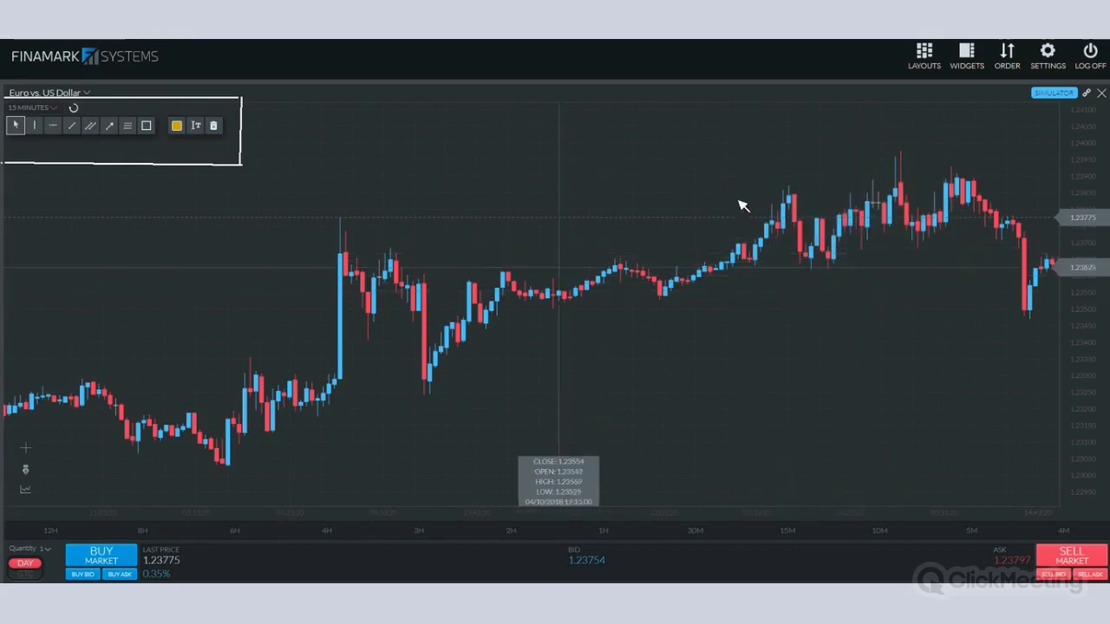
Place two purple vertical lines on 4 April 2018, one at the second price peak and one at the low following it
scroll(738, 208, "left", 5)
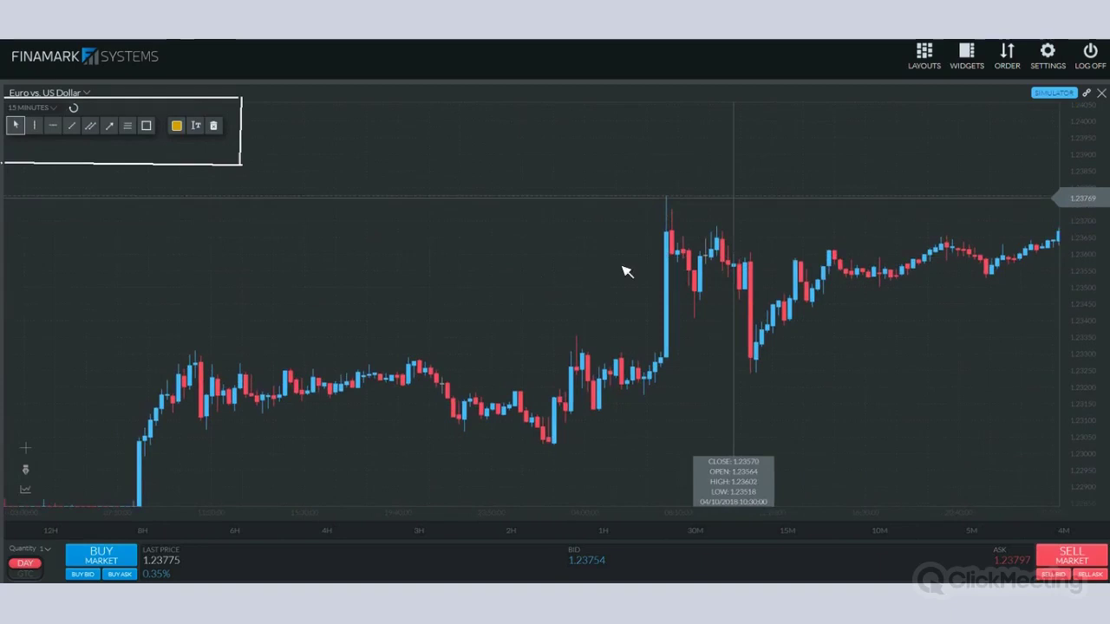
scroll(719, 275, "left", 10)
scroll(749, 243, "left", 10)
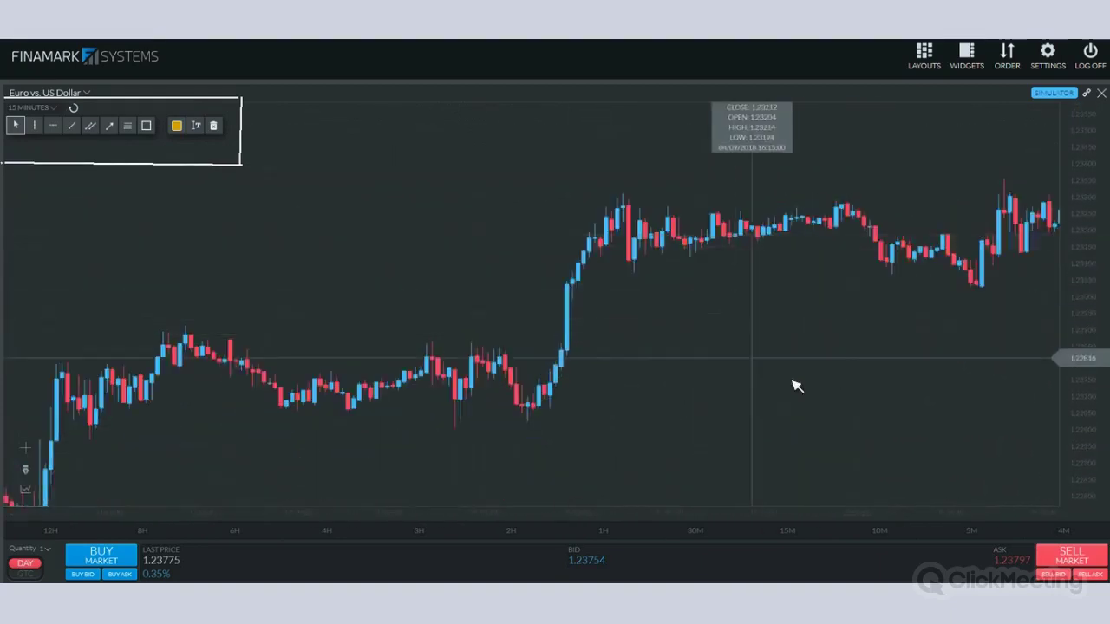
scroll(797, 387, "left", 10)
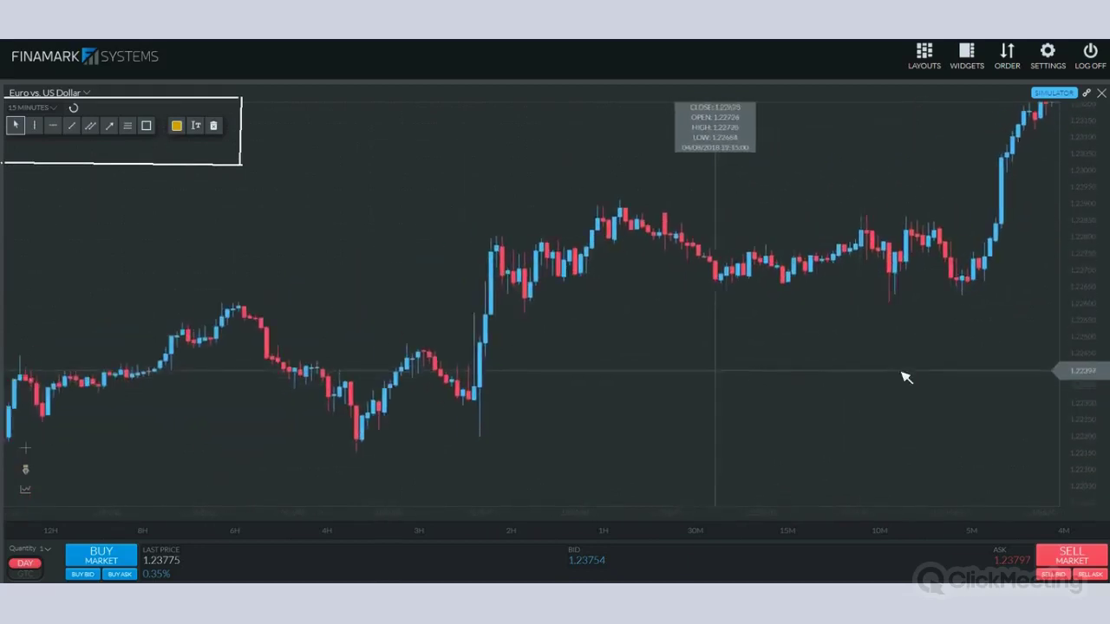
scroll(905, 377, "left", 10)
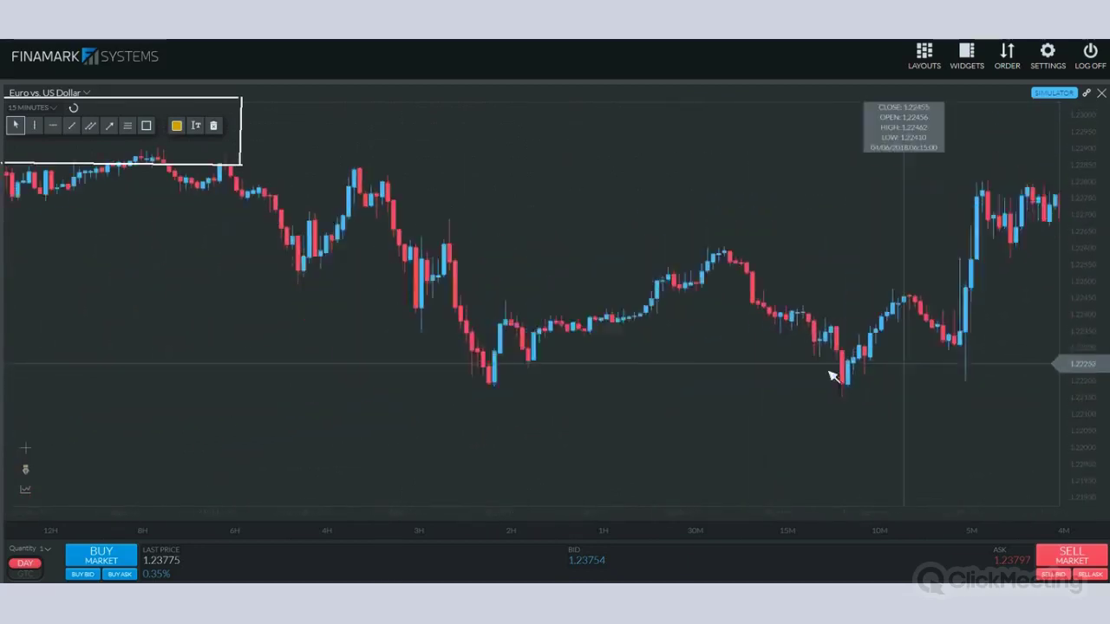
scroll(832, 378, "left", 10)
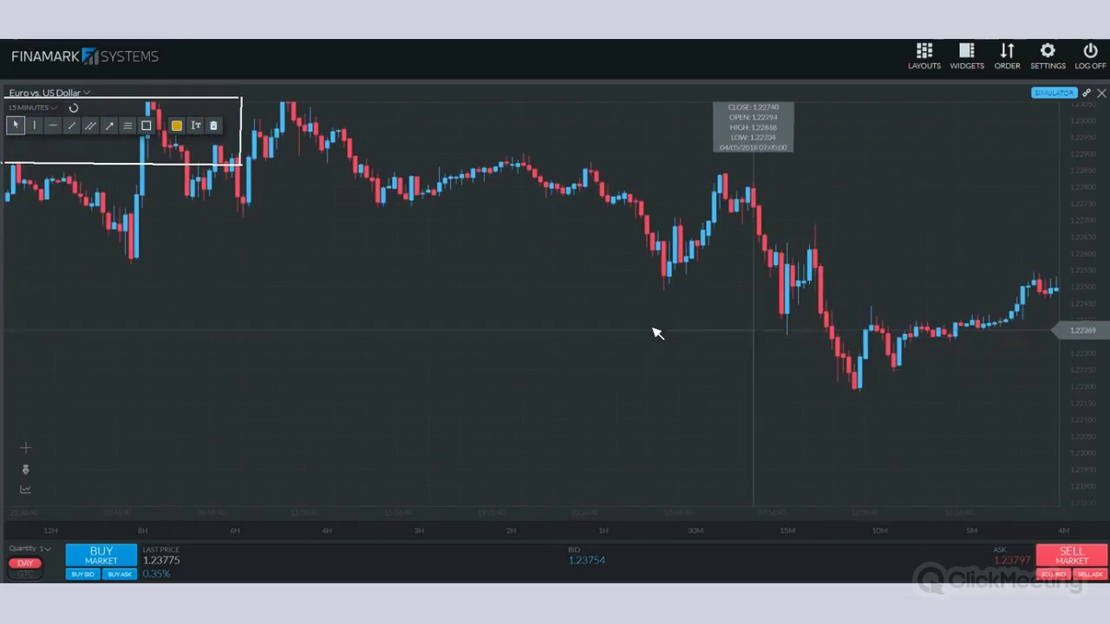
scroll(656, 333, "left", 10)
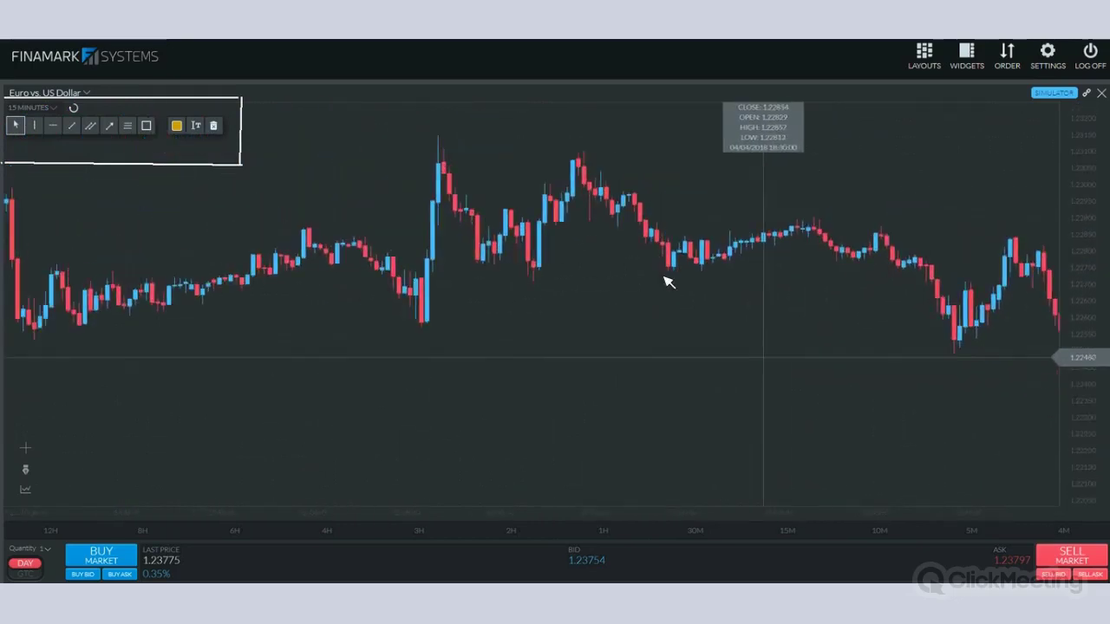
scroll(667, 282, "left", 5)
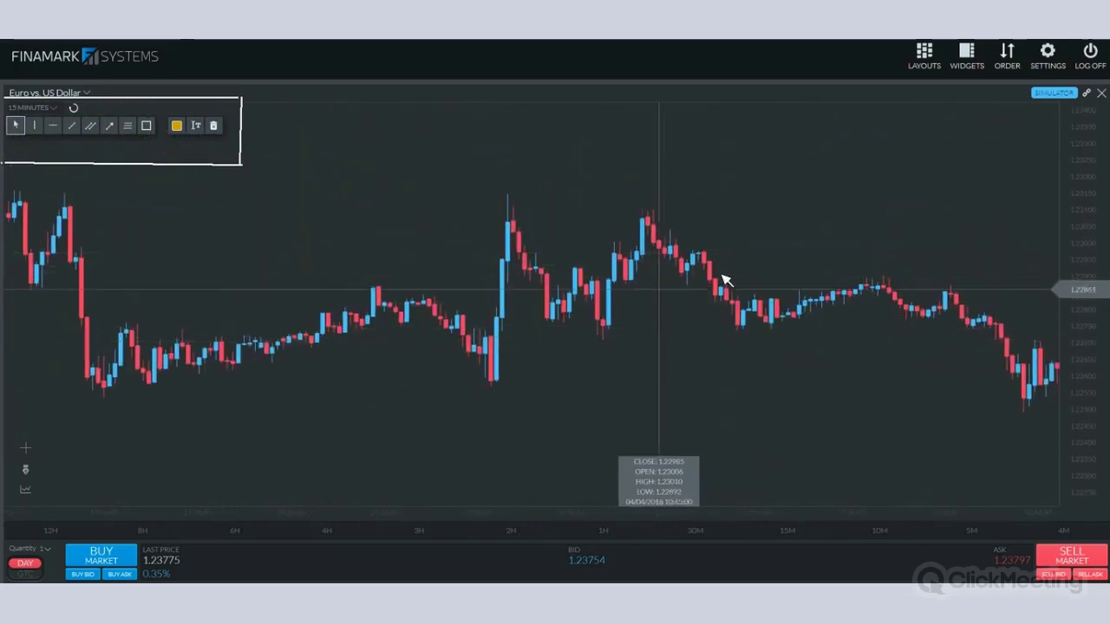
left_click(177, 127)
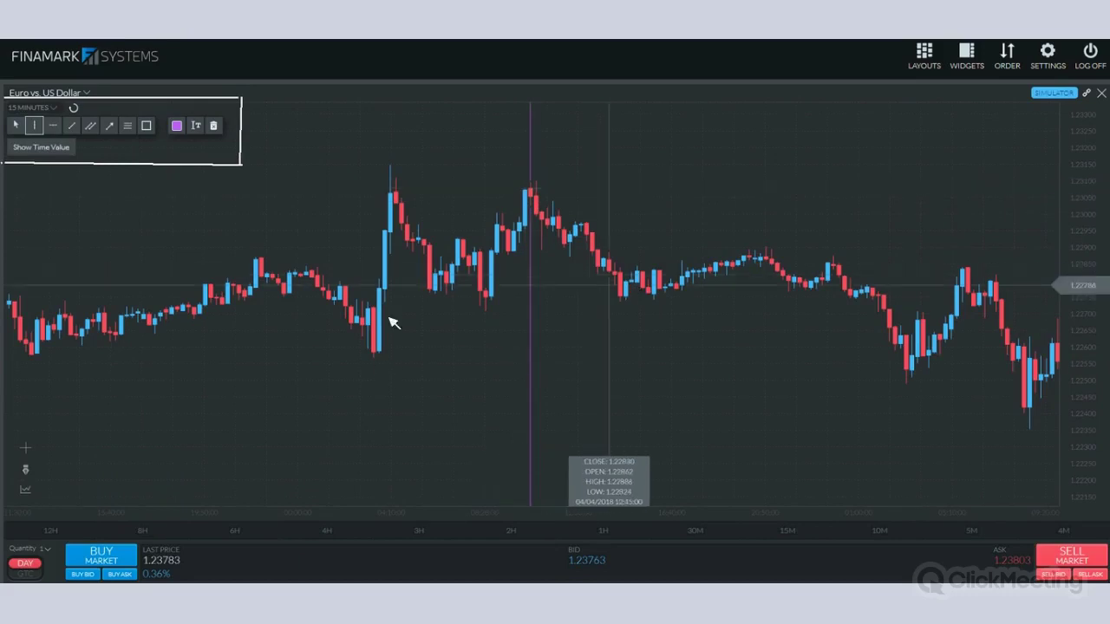
Draw a dark yellow parallel channel around the 4 April 2018 decline, its upper edge falling from about 1.2310 to 1.2282
left_click(177, 125)
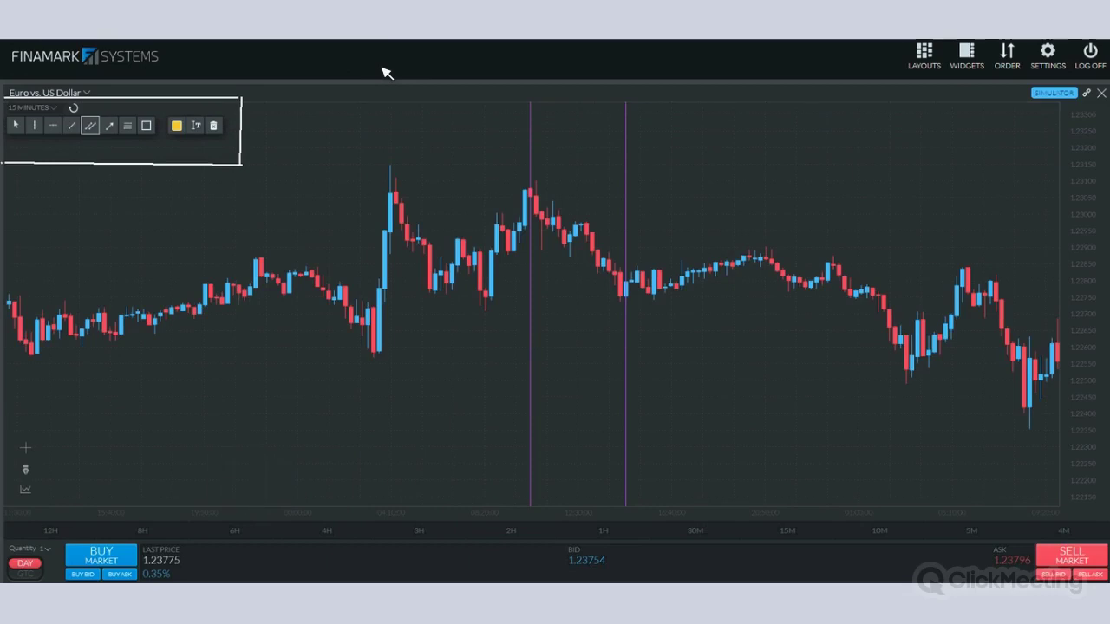
left_click(178, 127)
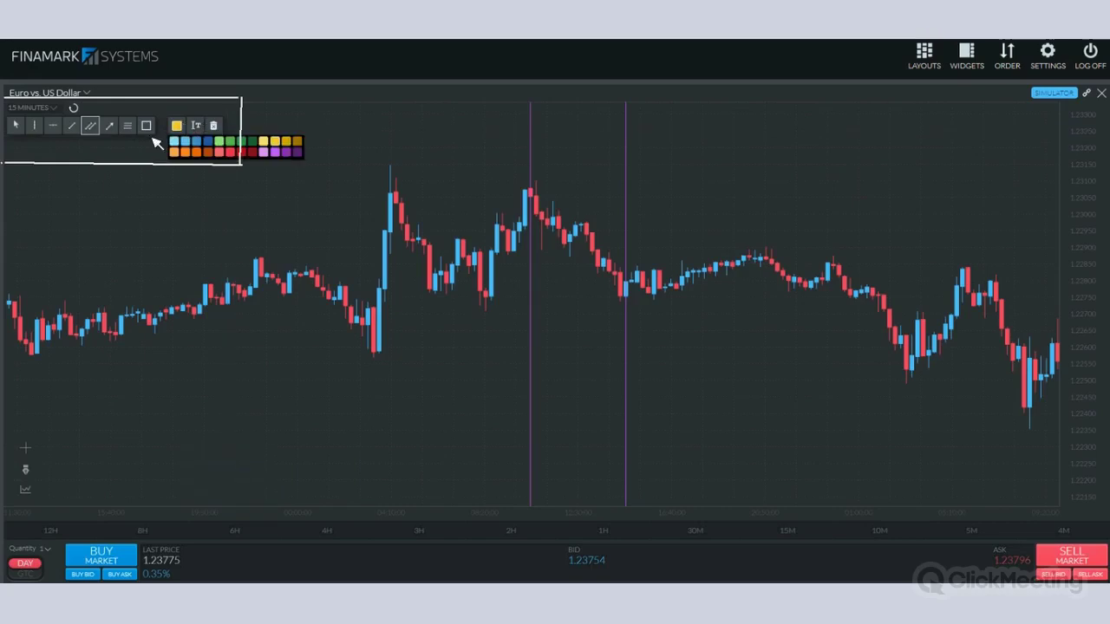
left_click(95, 129)
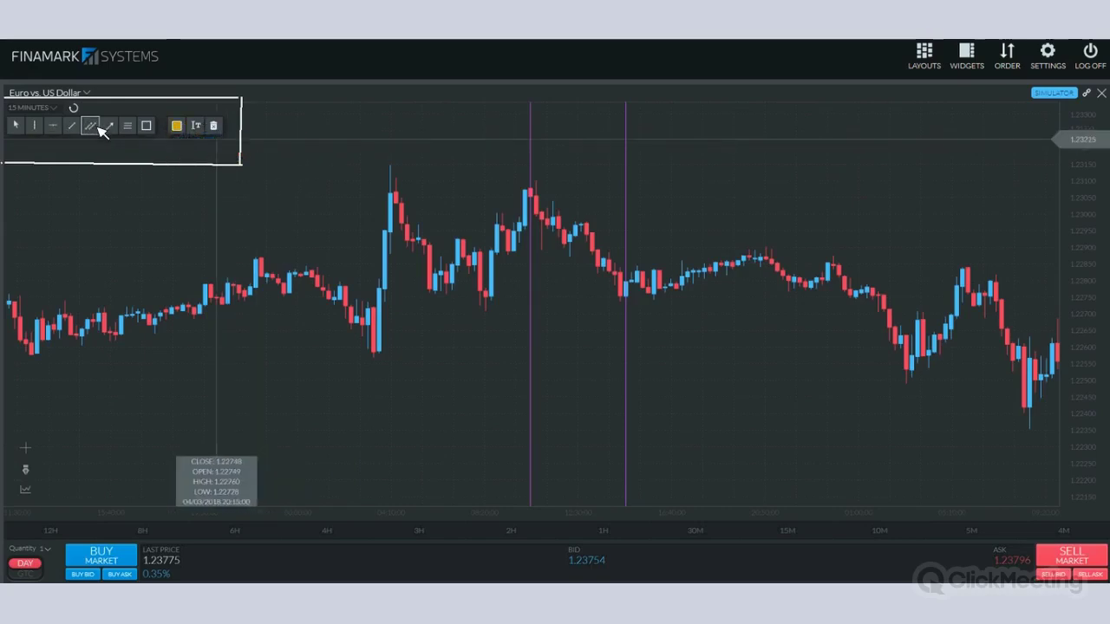
left_click(530, 182)
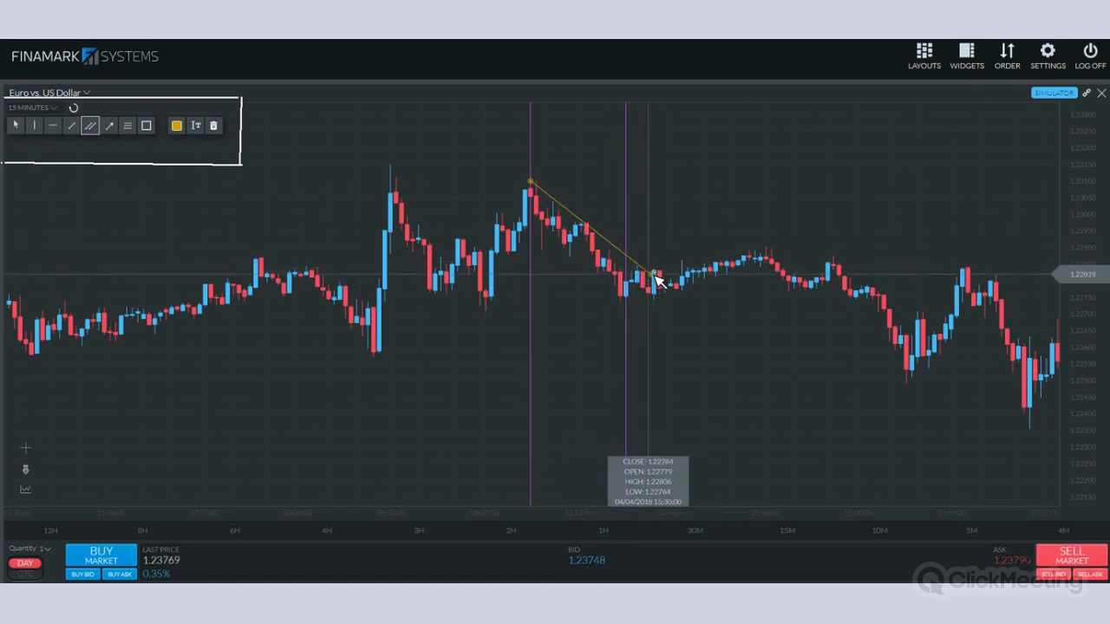
left_click(639, 318)
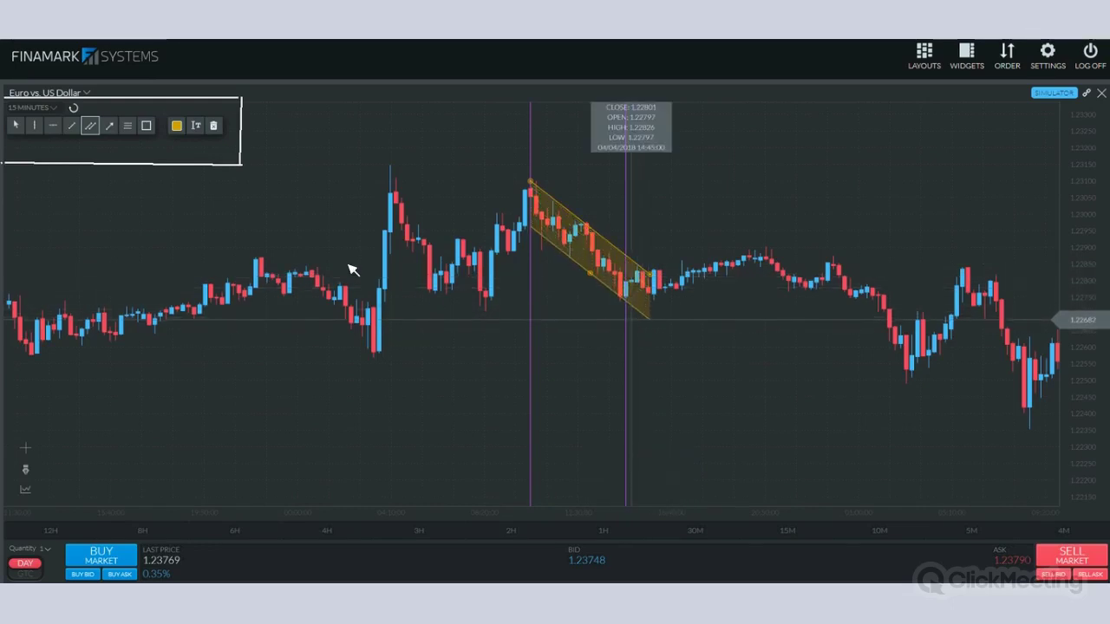
left_click(625, 320)
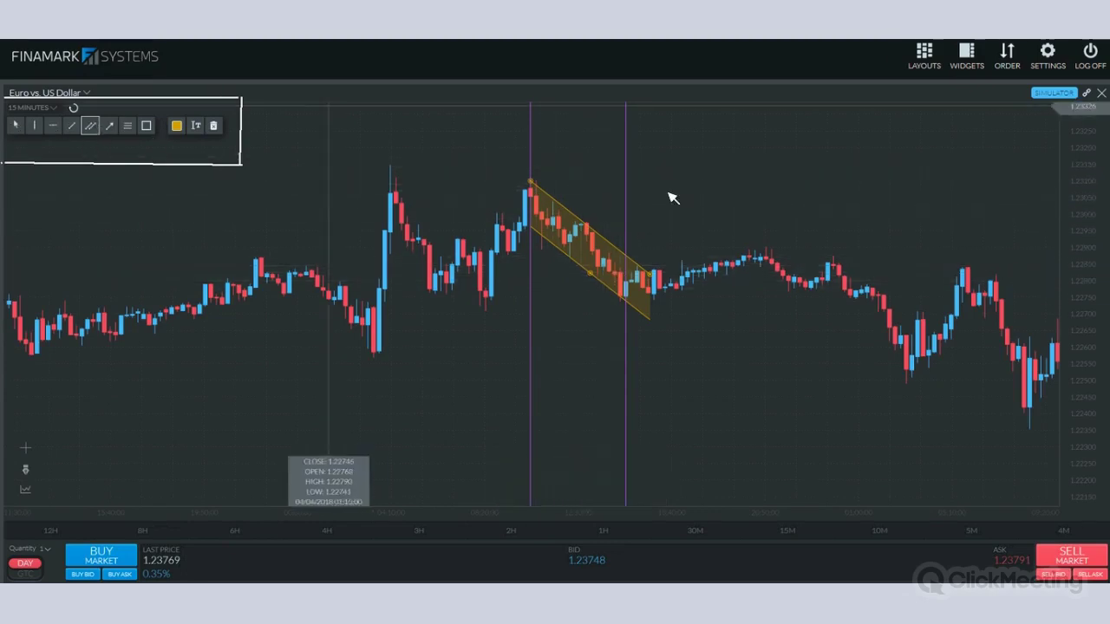
Move the second purple vertical line to about 12:45 on 4 April 2018, midway along the declining channel
left_click(16, 126)
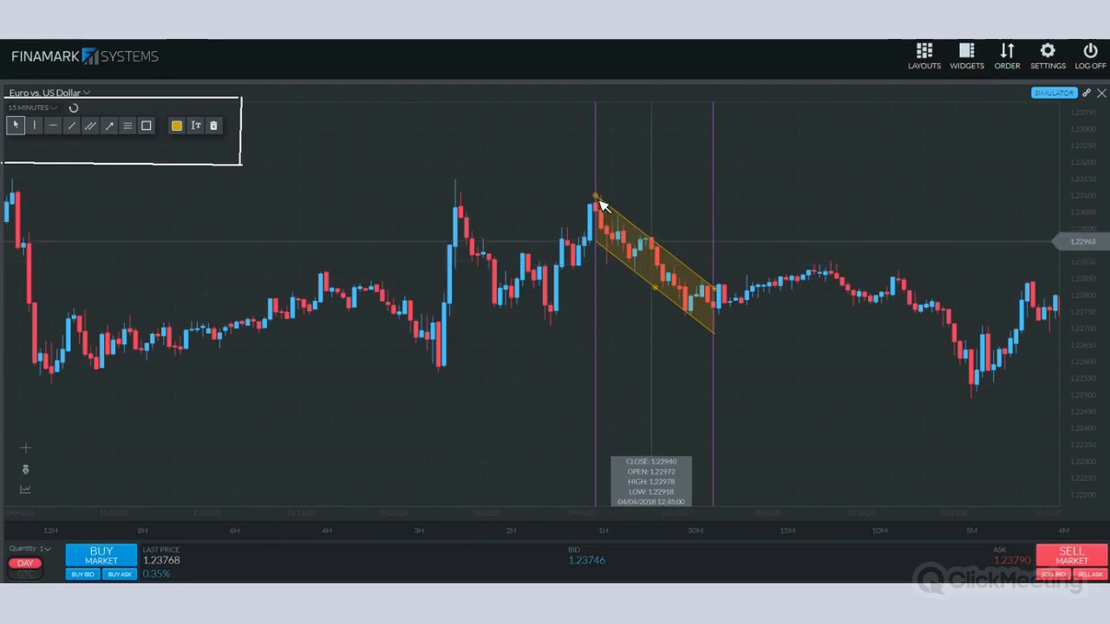
left_click(713, 185)
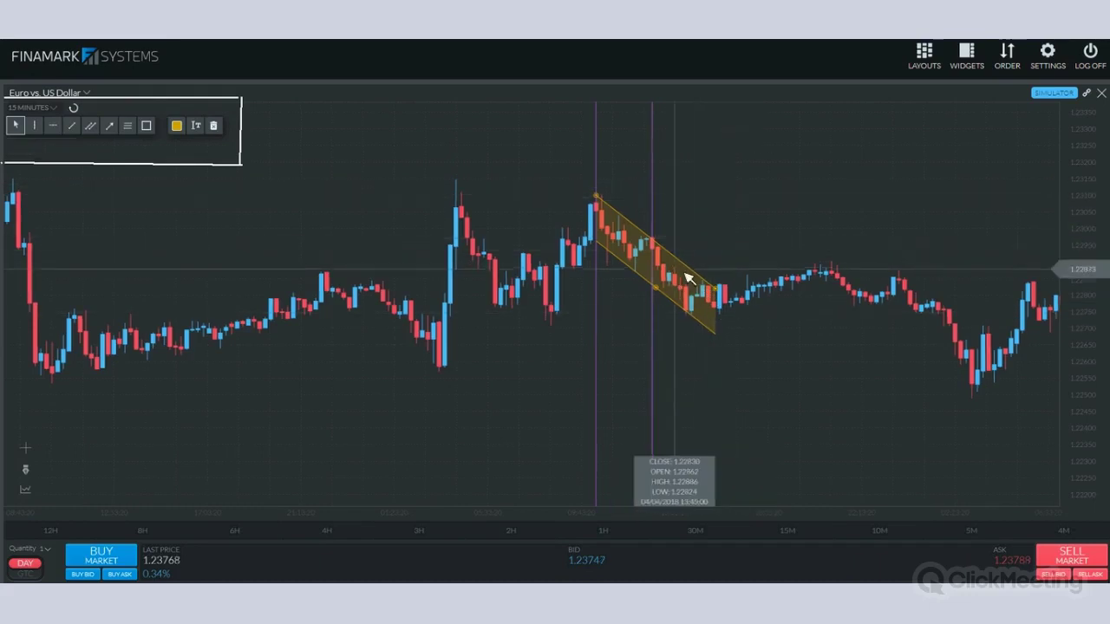
left_click(661, 184)
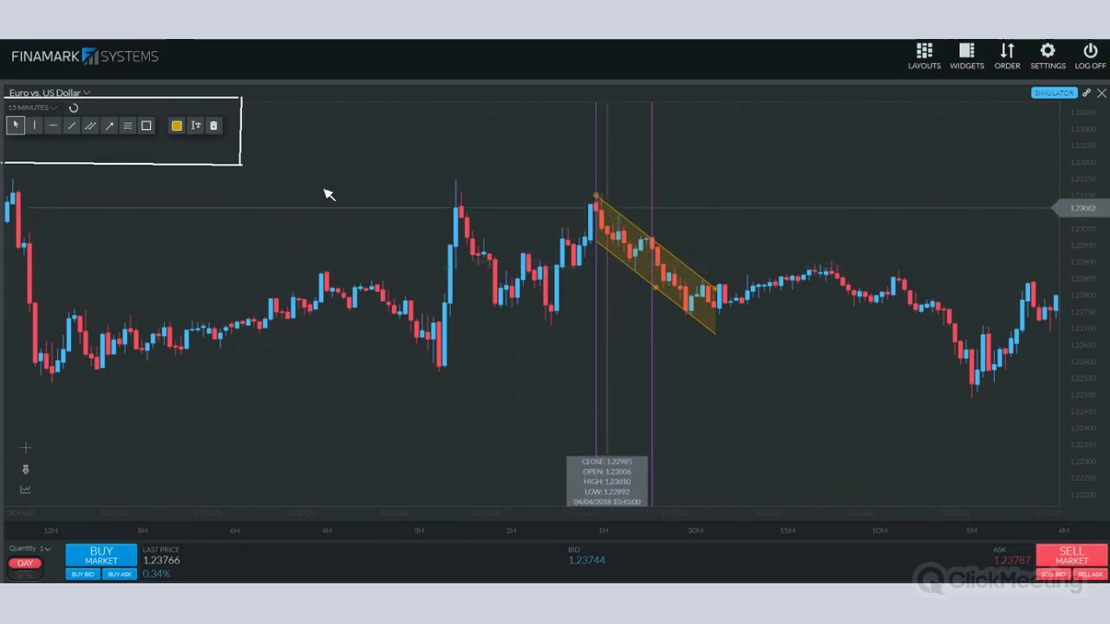
Delete the dark yellow parallel channel and both purple vertical lines from the 4 April 2018 decline
left_click(213, 125)
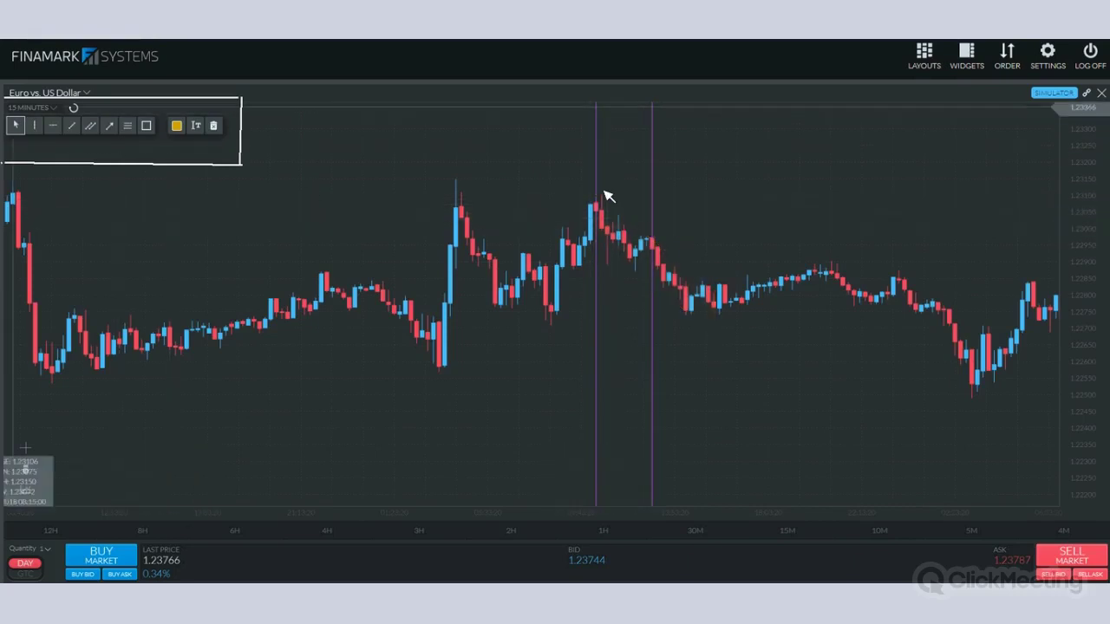
left_click(599, 215)
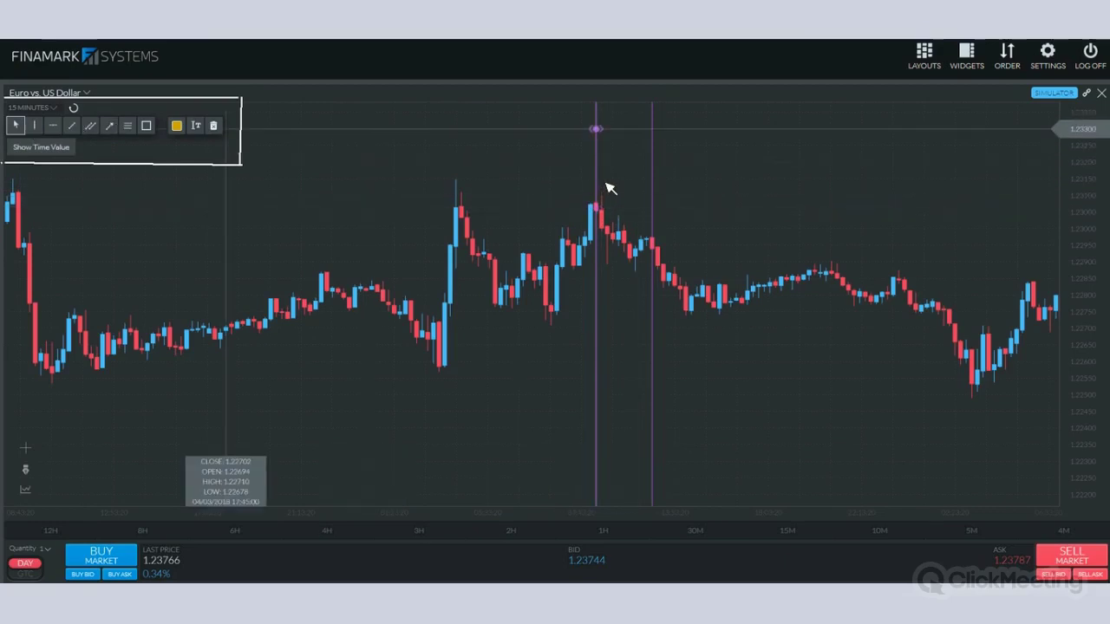
key("Delete")
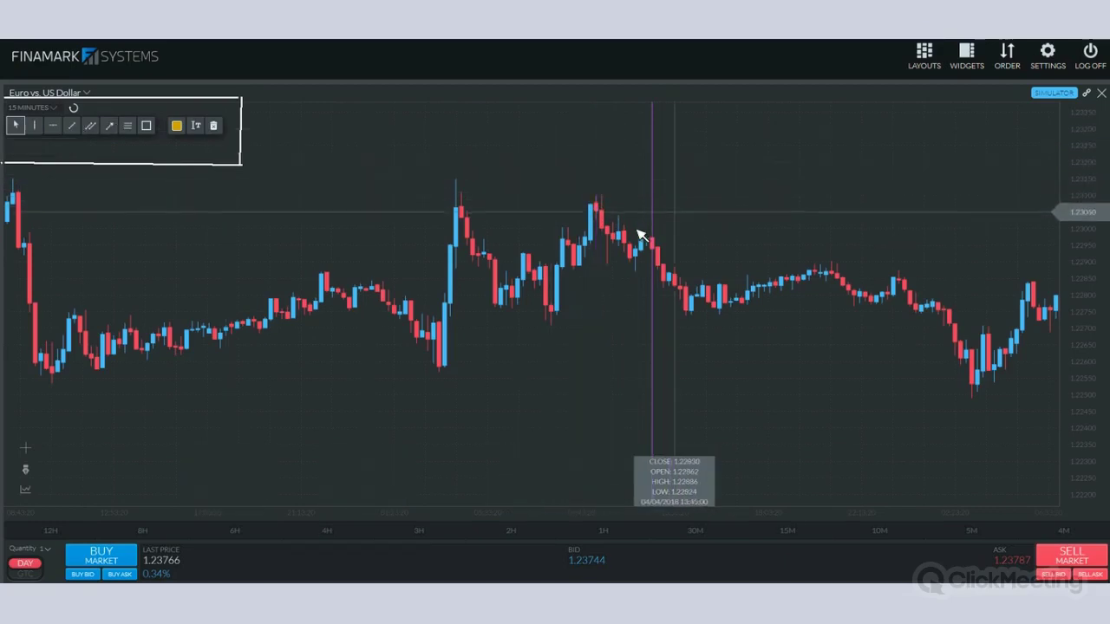
left_click(677, 209)
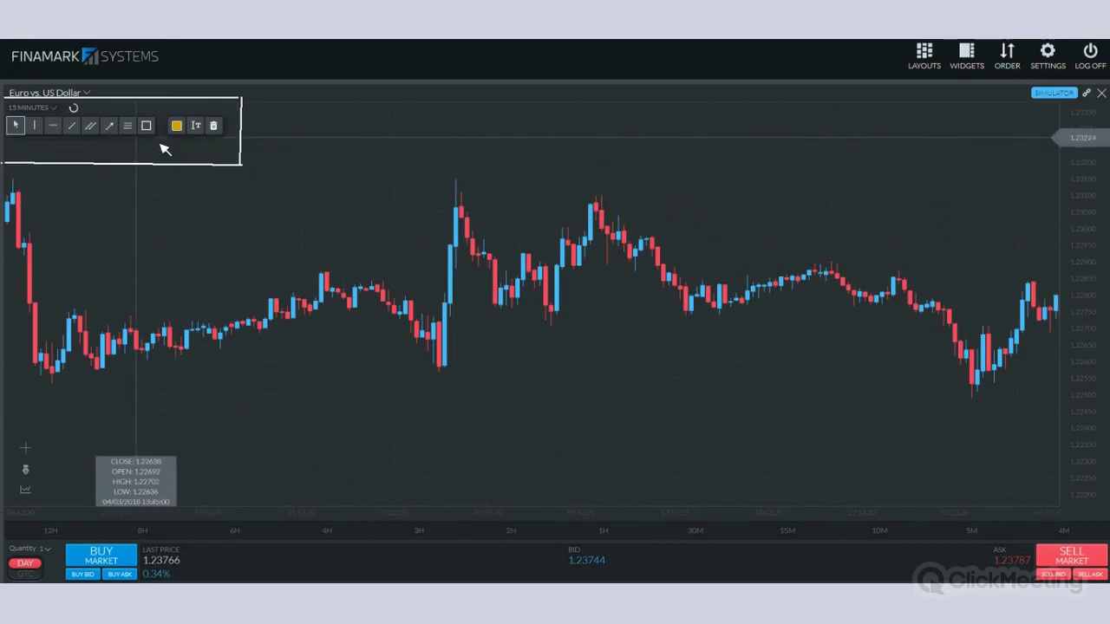
Draw a dark yellow arrow pointing to the 5 April 2018 low and extend its tail back to the 4 April afternoon low
left_click(109, 125)
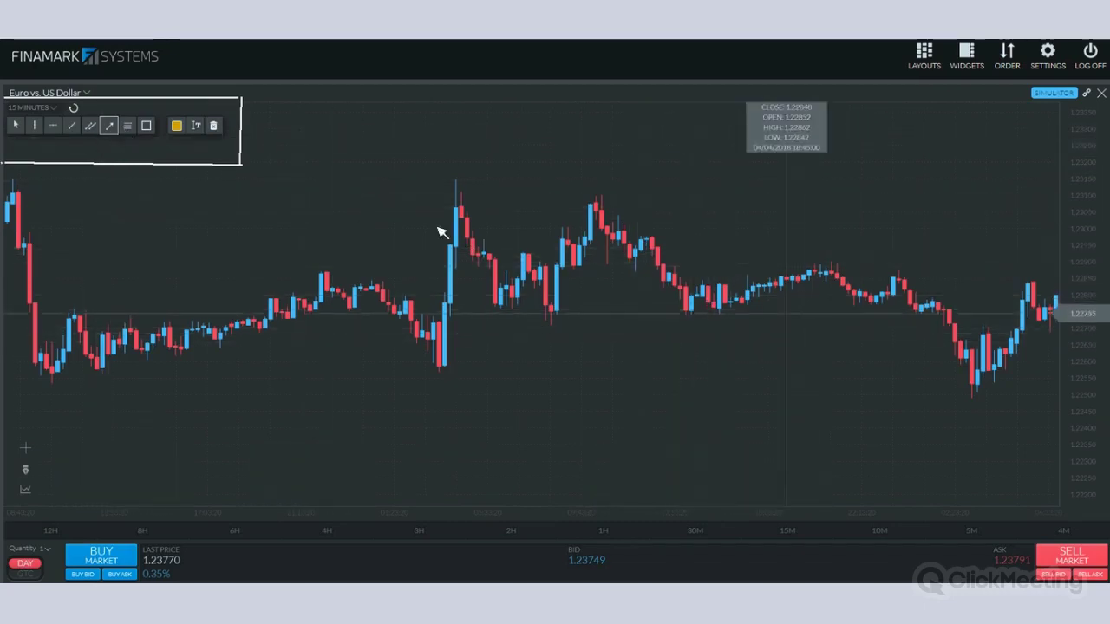
left_click(829, 303)
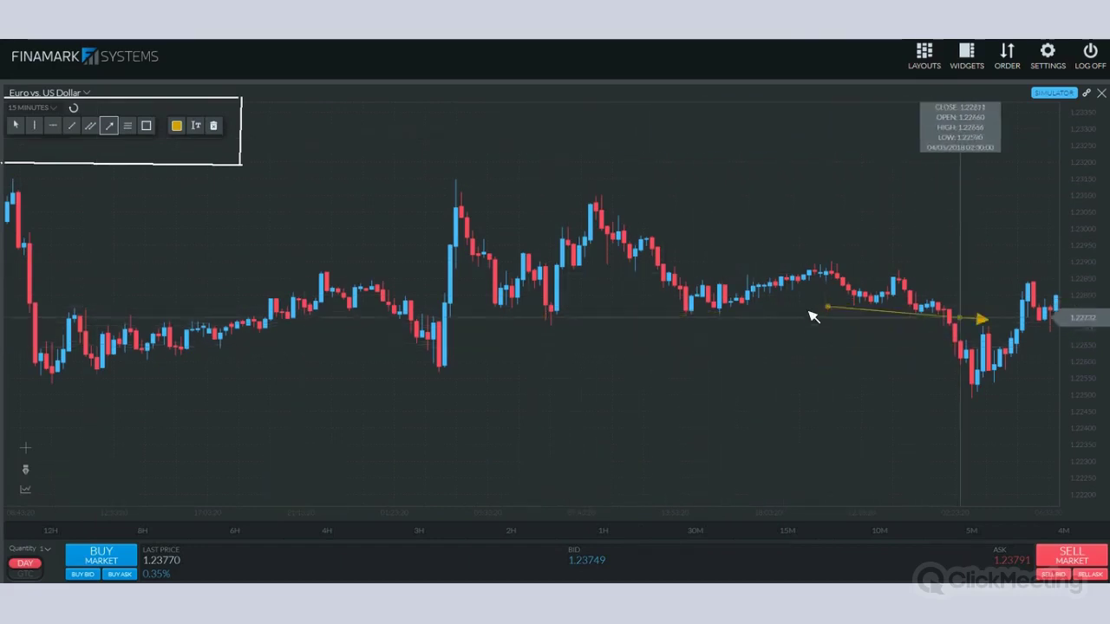
left_click(764, 315)
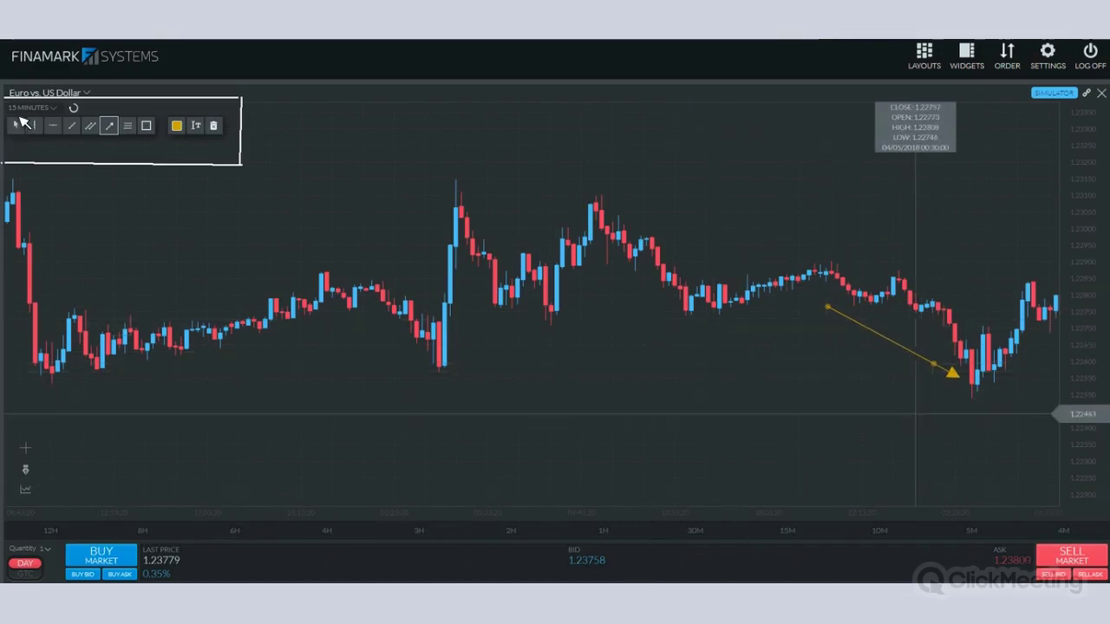
key("Escape")
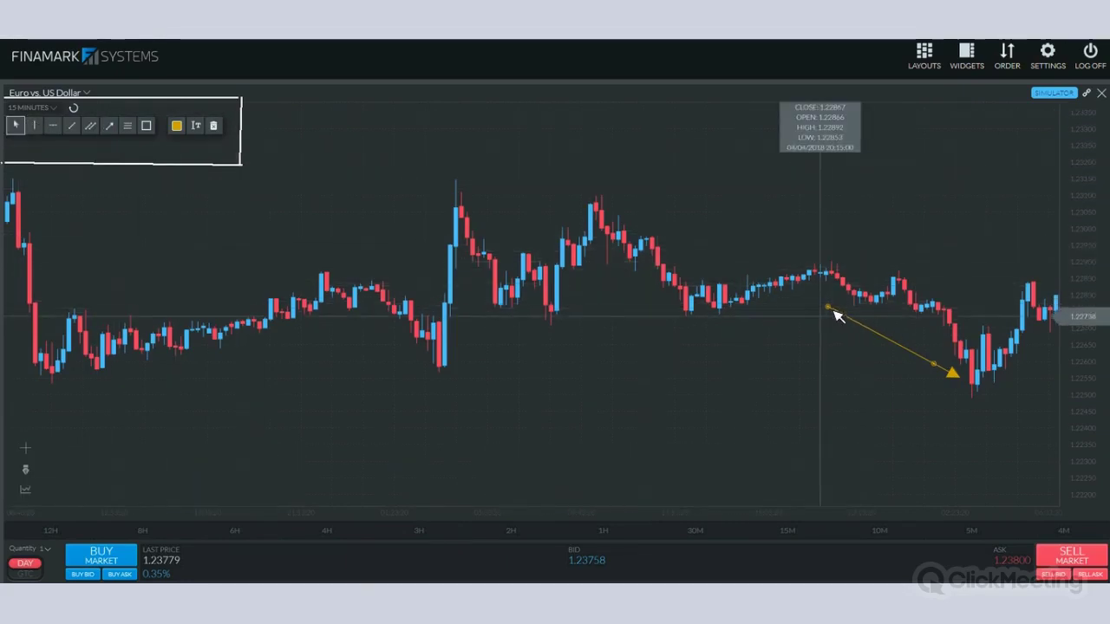
left_click_drag(834, 320, 514, 390)
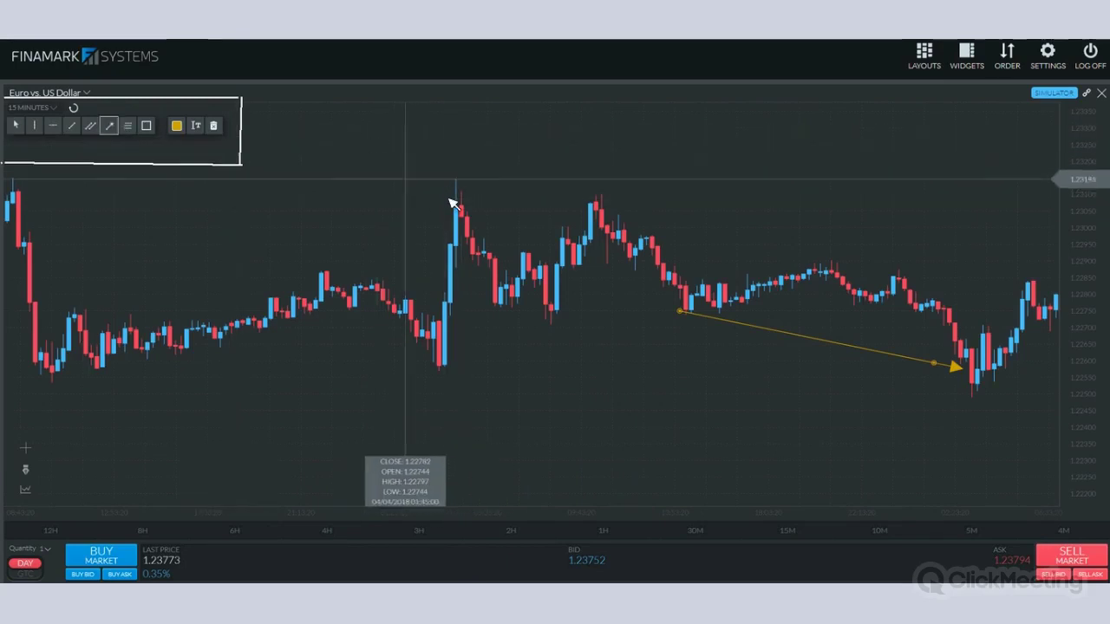
Draw seven dark yellow arrows converging on the second price peak of 4 April 2018 from above, below and both sides
mouse_move(421, 163)
left_mouse_down()
mouse_move(470, 223)
mouse_move(598, 224)
left_mouse_up()
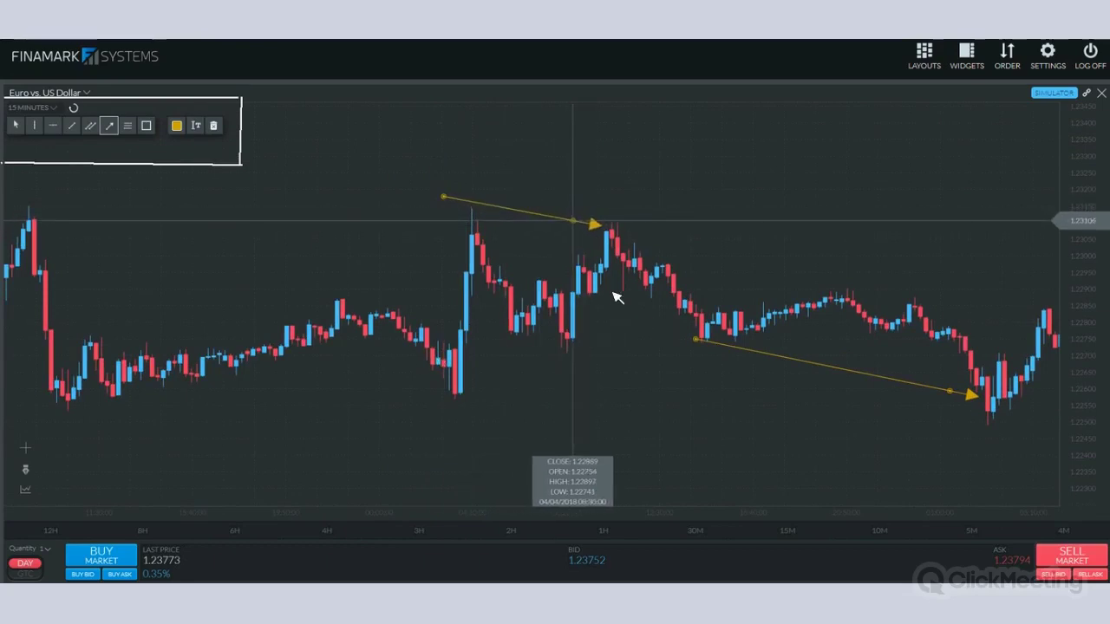
left_click_drag(616, 380, 610, 264)
mouse_move(729, 189)
left_mouse_down()
mouse_move(676, 223)
mouse_move(619, 228)
mouse_move(630, 223)
left_mouse_up()
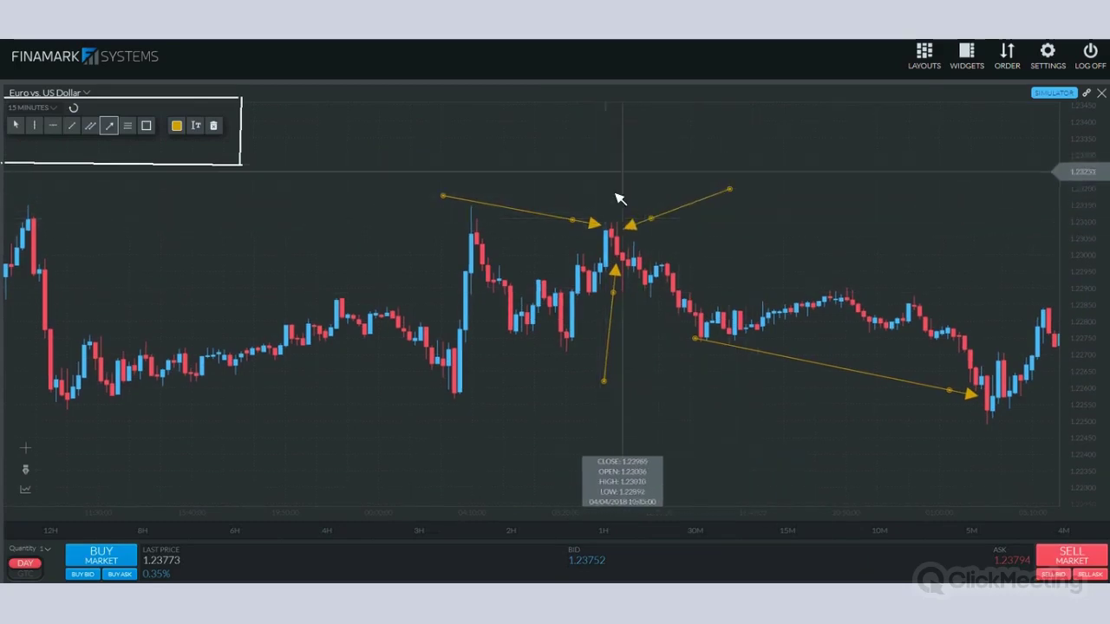
mouse_move(607, 121)
left_mouse_down()
mouse_move(611, 212)
mouse_move(562, 205)
left_mouse_up()
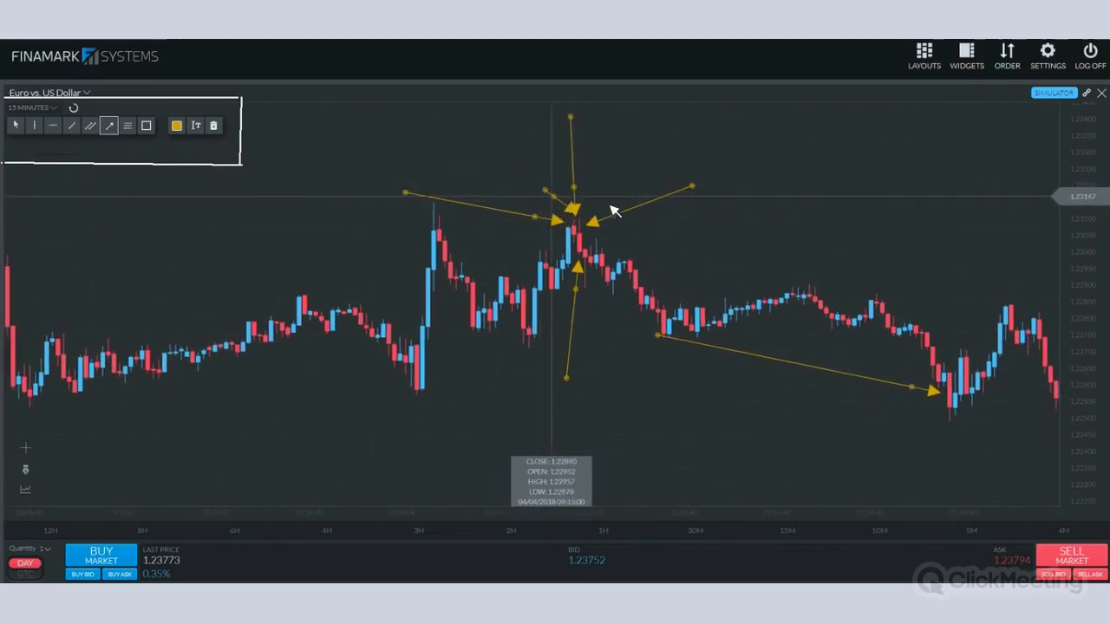
left_click_drag(649, 147, 605, 182)
left_click_drag(694, 207, 617, 238)
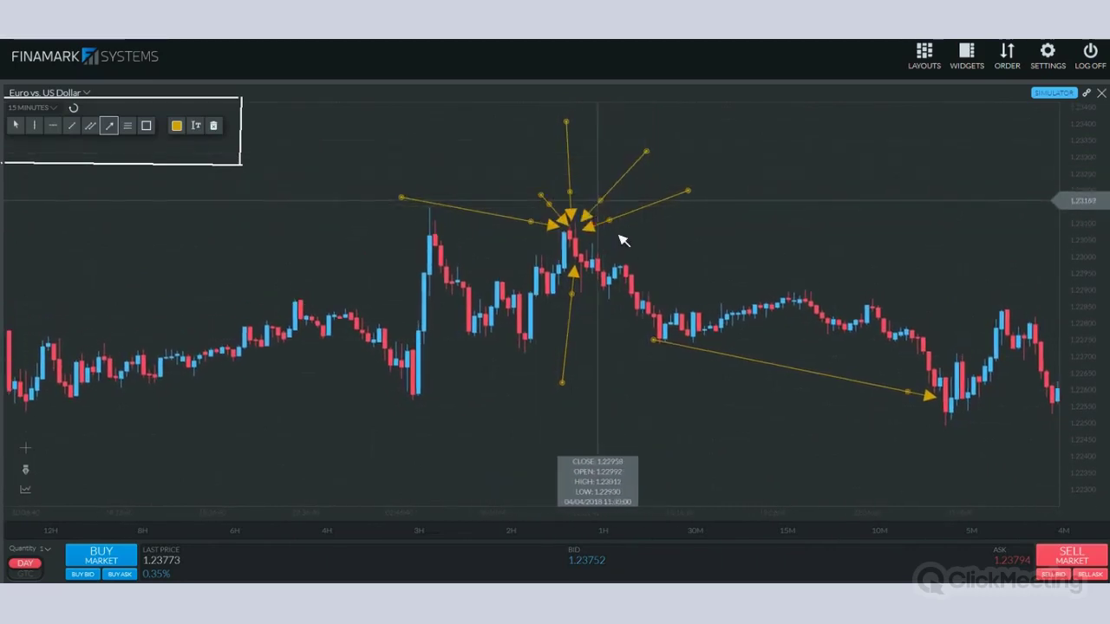
Draw two blue arrows, one toward the second peak and one down to the preceding swing high, and delete all the arrows
left_click(182, 126)
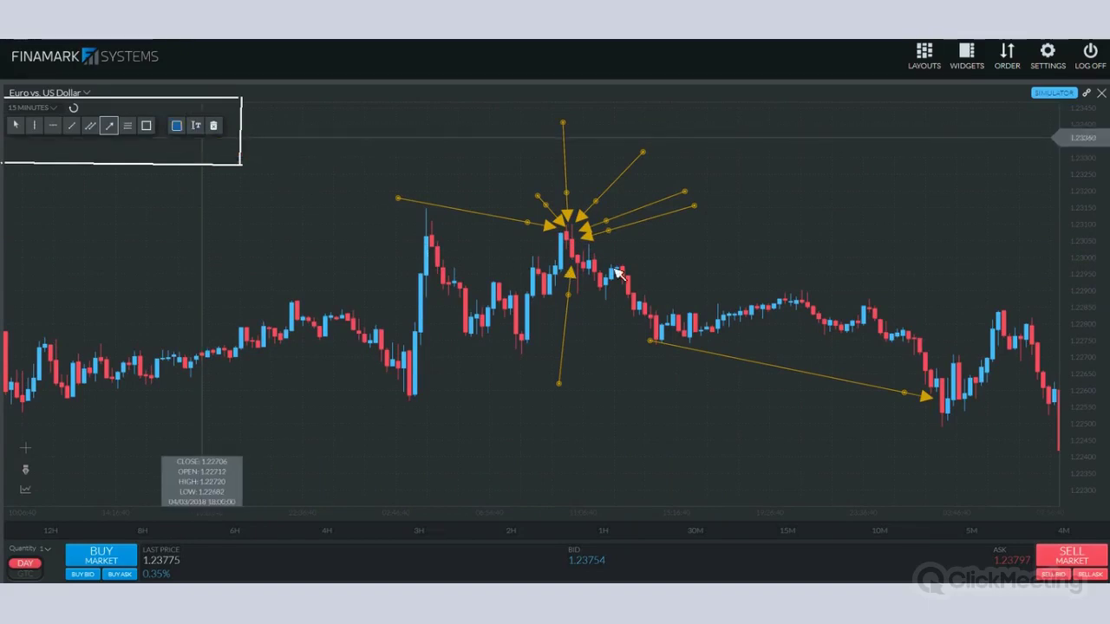
left_click(693, 254)
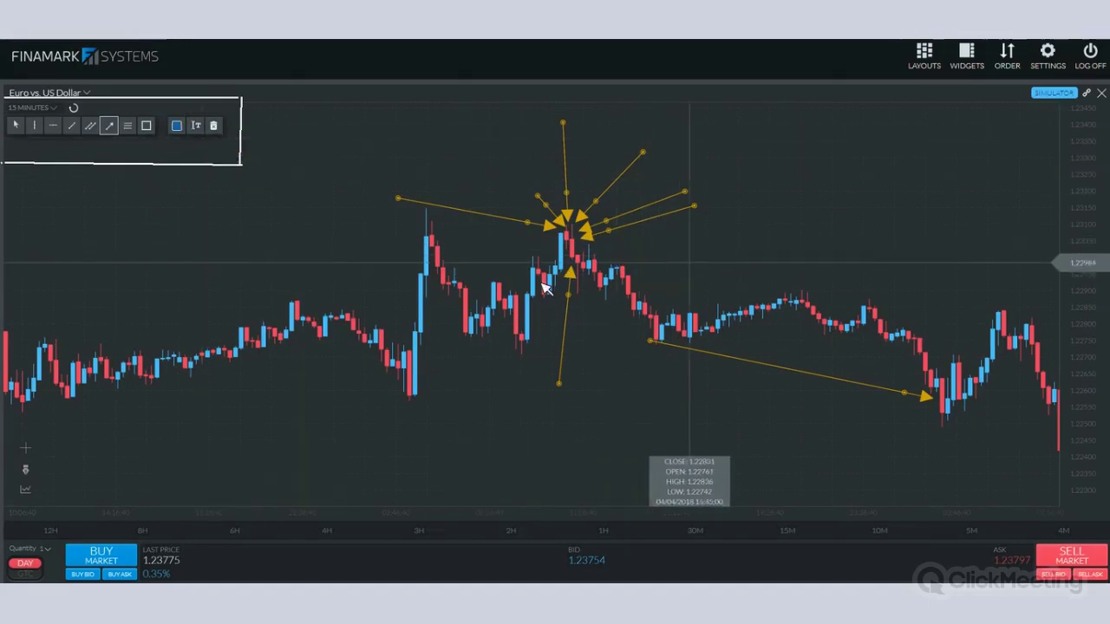
left_click(464, 246)
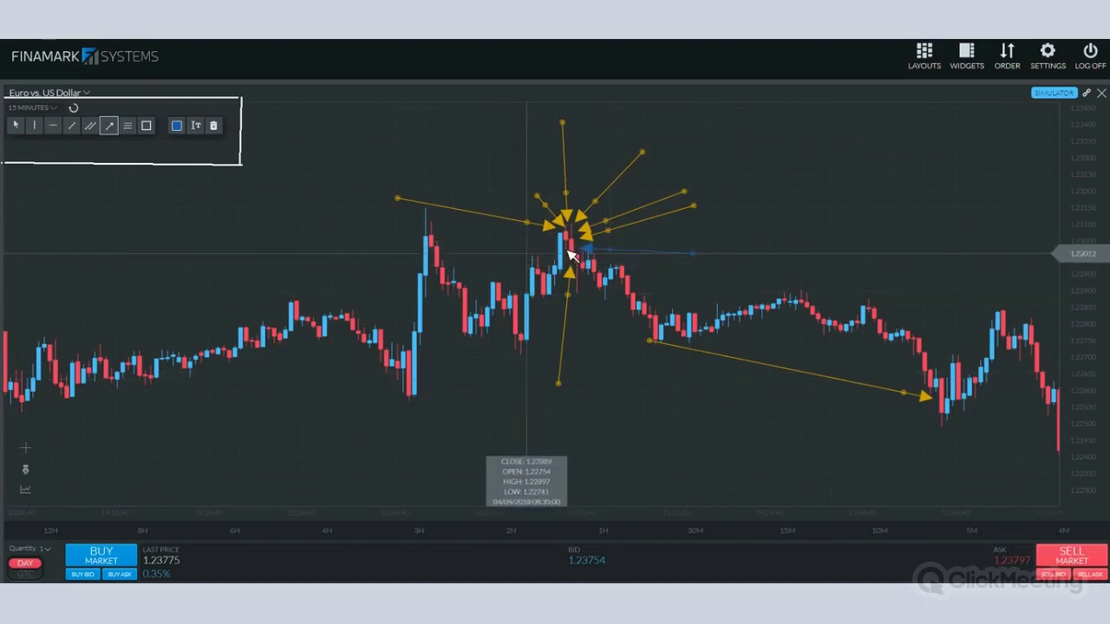
left_click(541, 242)
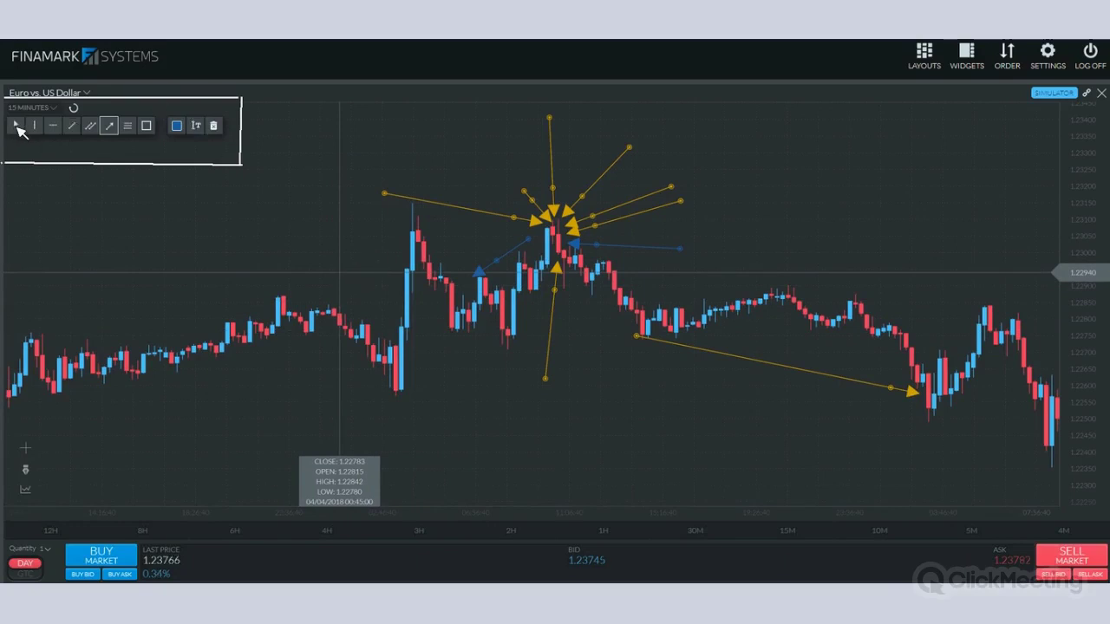
left_click(17, 126)
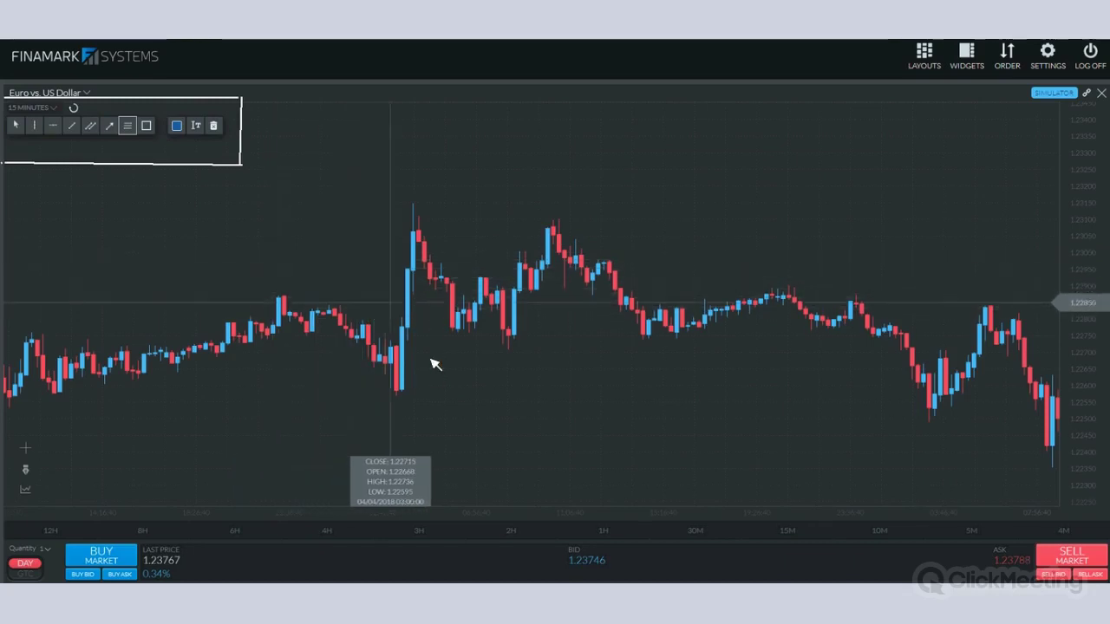
Draw an orange Fibonacci retracement from the 4 April low at 1.22567 up to 1.23153, removing the small stray one above it
left_click(396, 395)
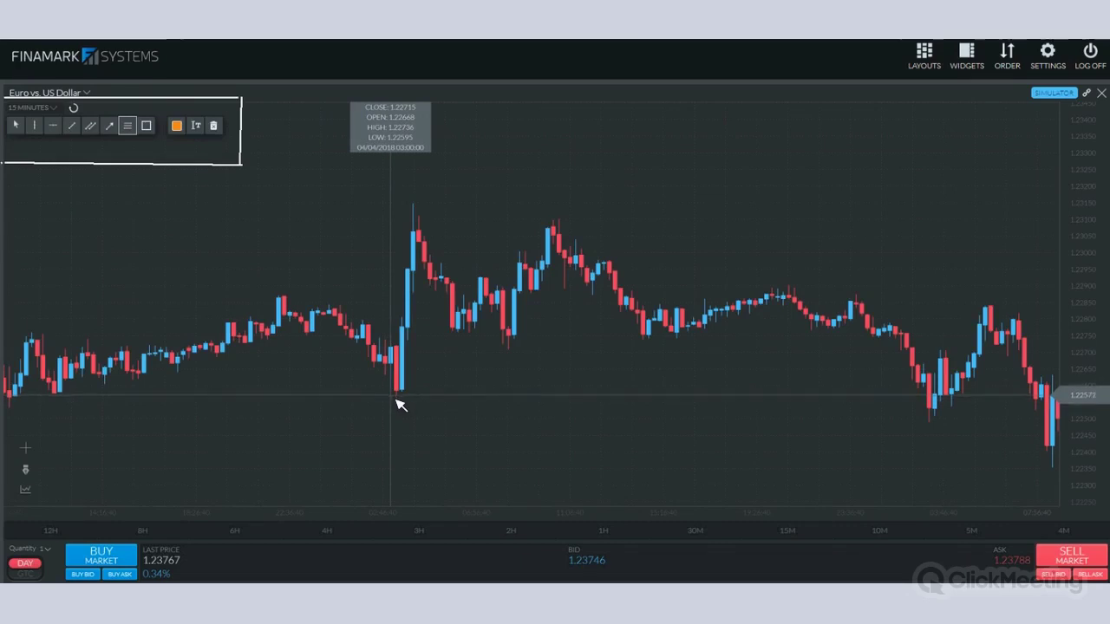
mouse_move(390, 397)
left_mouse_down()
mouse_move(441, 346)
mouse_move(460, 217)
mouse_move(510, 201)
left_mouse_up()
mouse_move(707, 217)
left_mouse_down()
mouse_move(713, 209)
mouse_move(685, 214)
mouse_move(711, 196)
mouse_move(709, 163)
left_mouse_up()
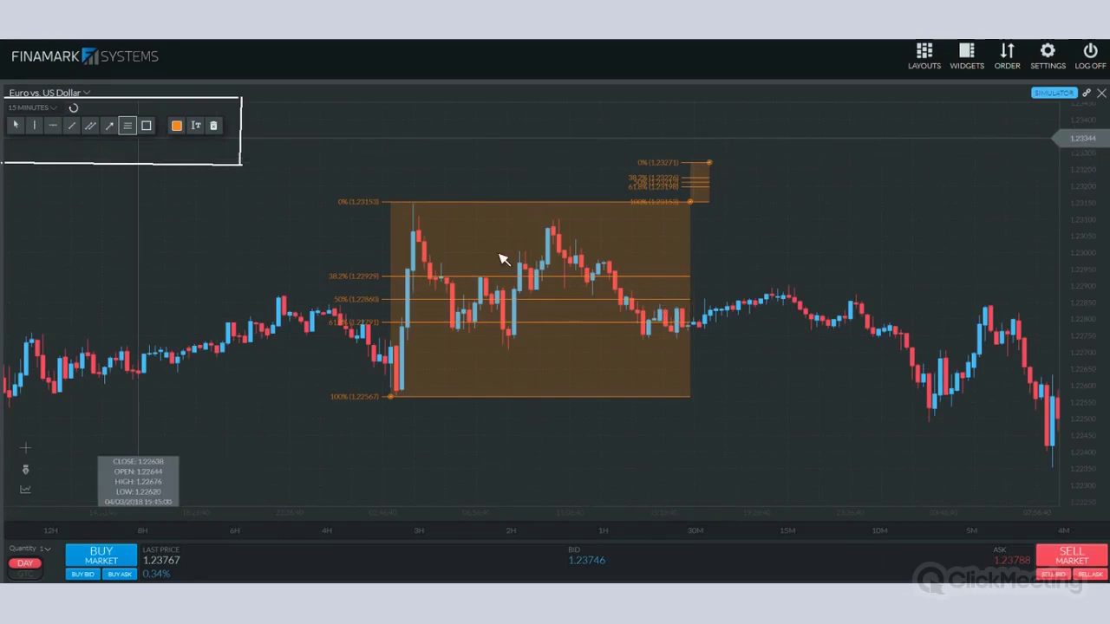
key("Delete")
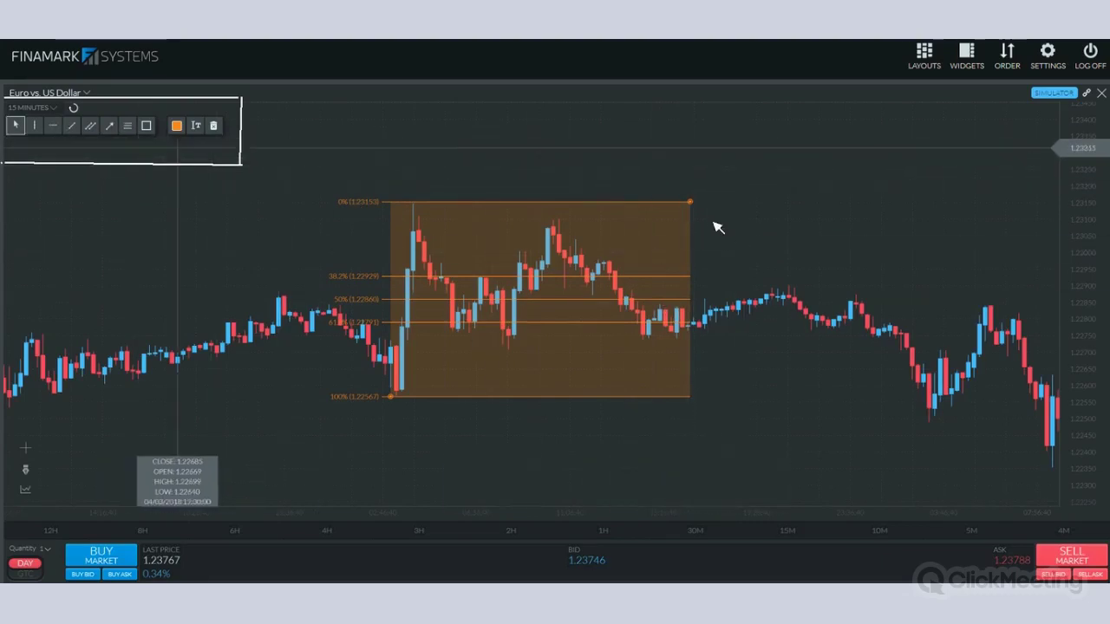
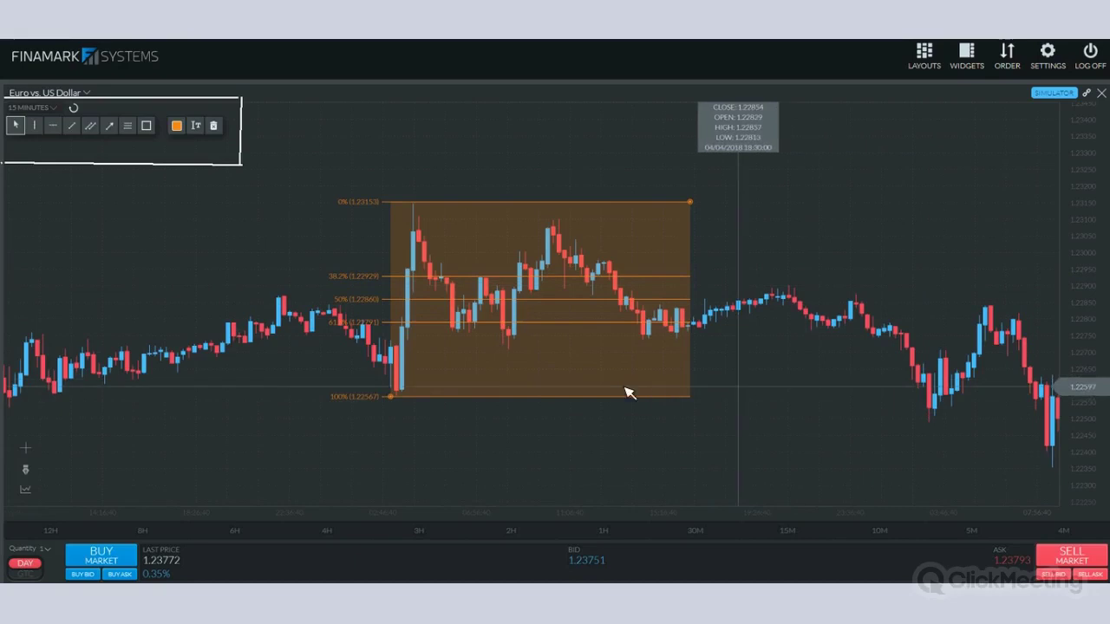
Draw a red Fibonacci retracement over the 5 April 2018 decline, from the swing high at 1.22686 down to 1.22186
left_click_drag(751, 391, 662, 265)
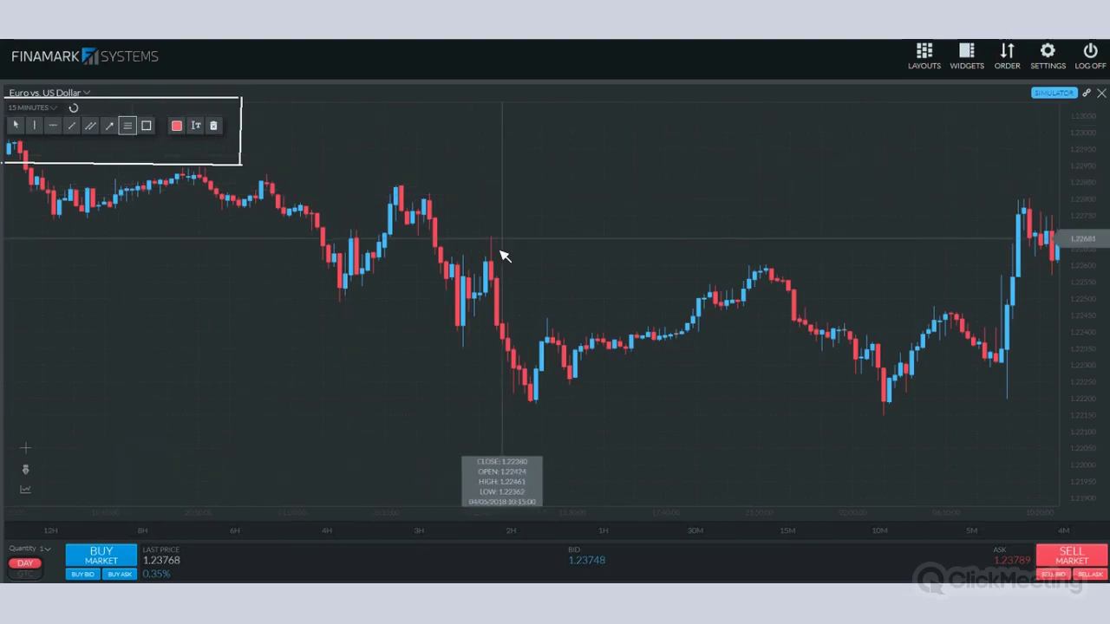
mouse_move(494, 237)
left_mouse_down()
mouse_move(549, 378)
mouse_move(614, 404)
left_mouse_up()
left_click_drag(549, 431, 518, 427)
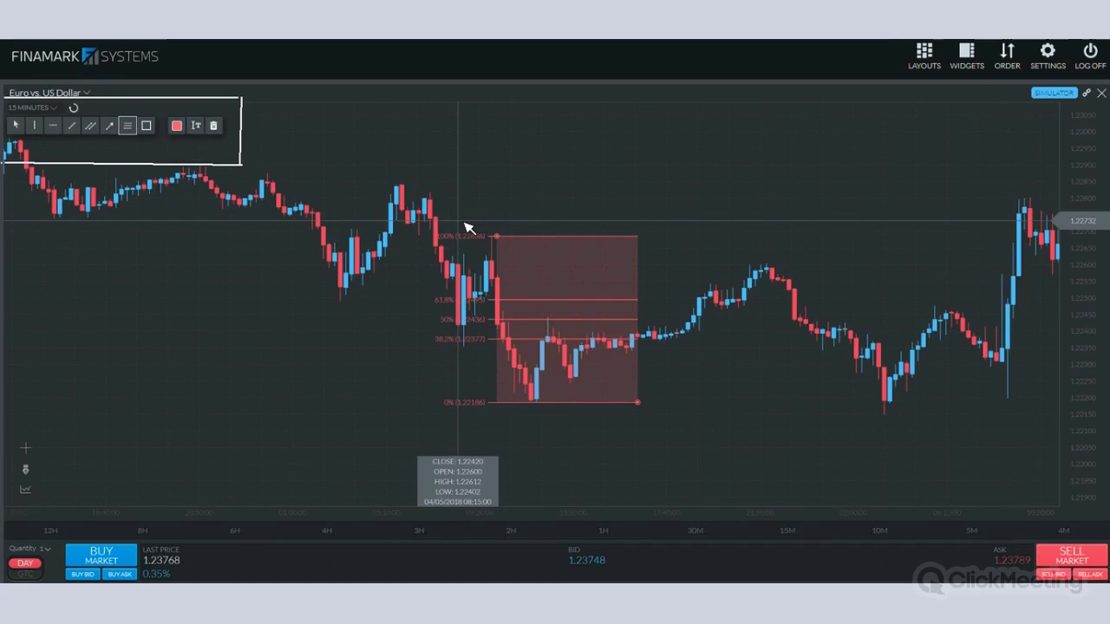
Delete the red Fibonacci retracement from the 5 April 2018 decline
left_click(18, 126)
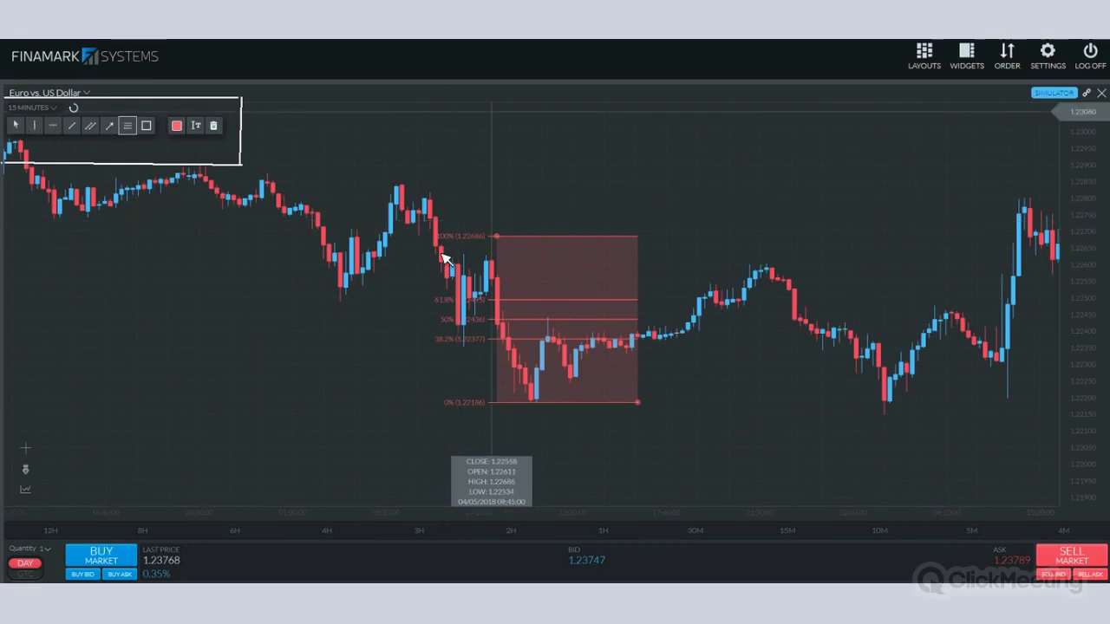
left_click(514, 279)
key("Delete")
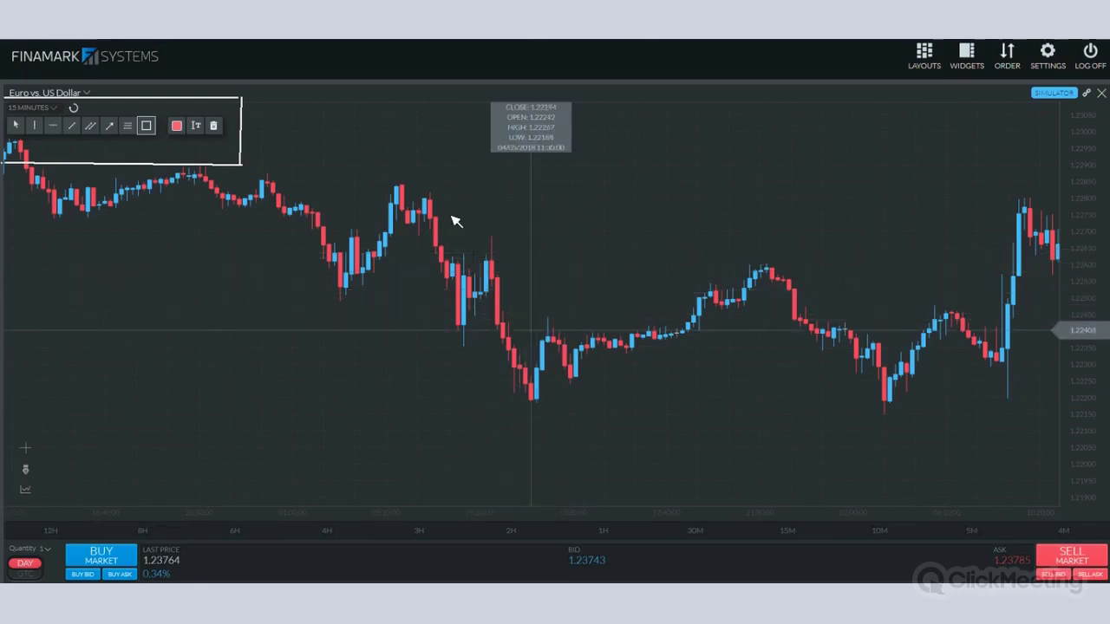
Draw two red rectangles: a thin zone at about 1.2266 to 1.2271 along the 6–9 April lows and a shorter one at about 1.2250 to 1.2260
scroll(853, 243, "right", 5)
left_click_drag(854, 243, 1036, 236)
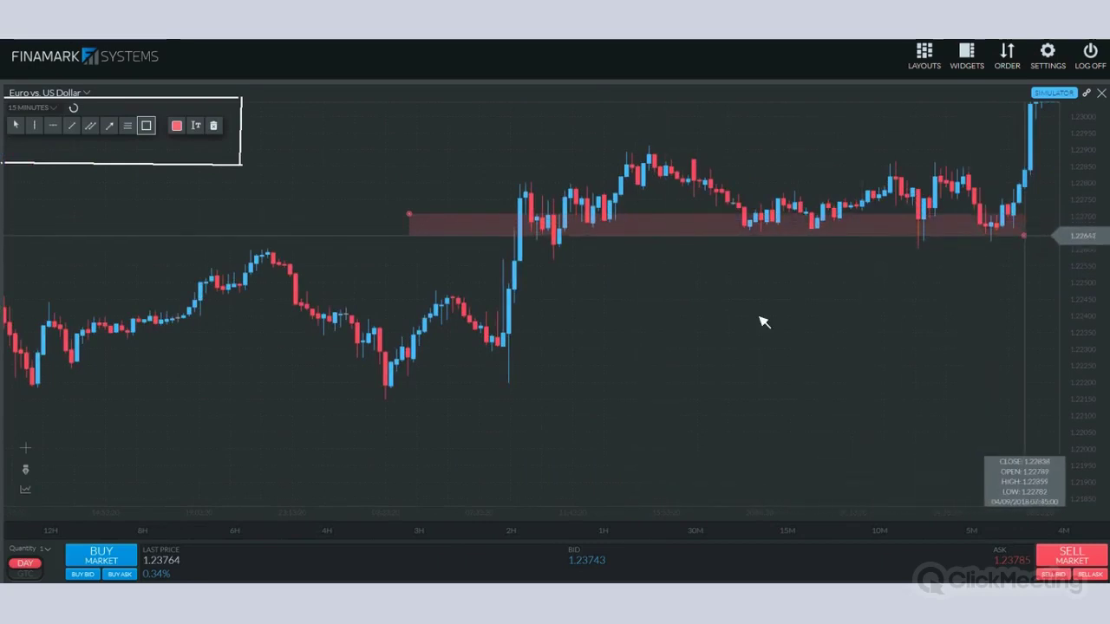
left_click(723, 309)
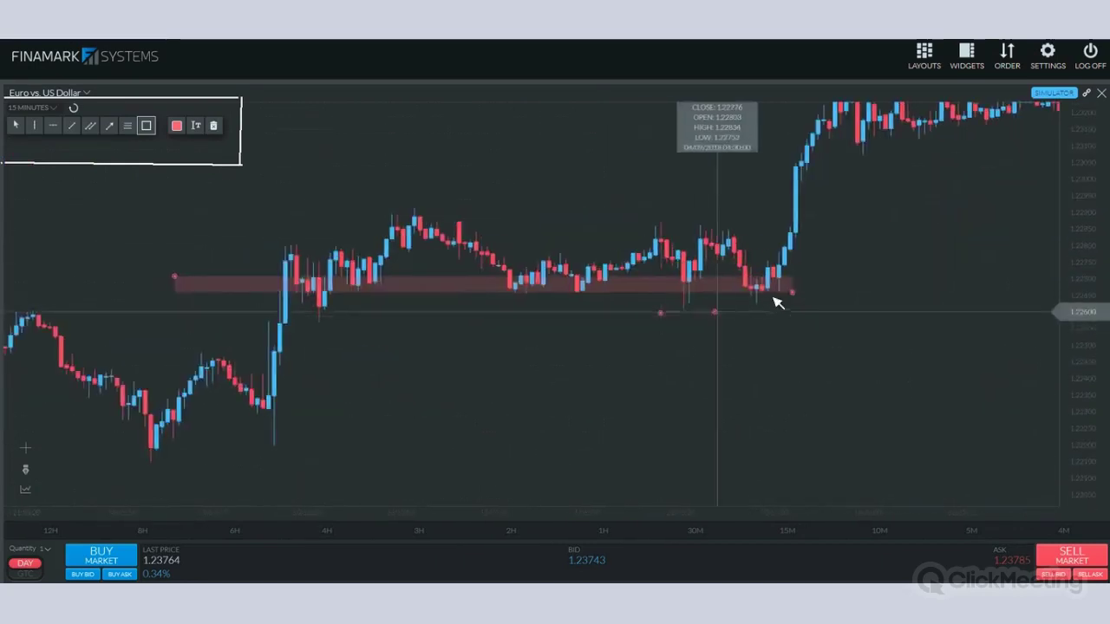
left_click_drag(716, 300, 825, 347)
left_click(825, 347)
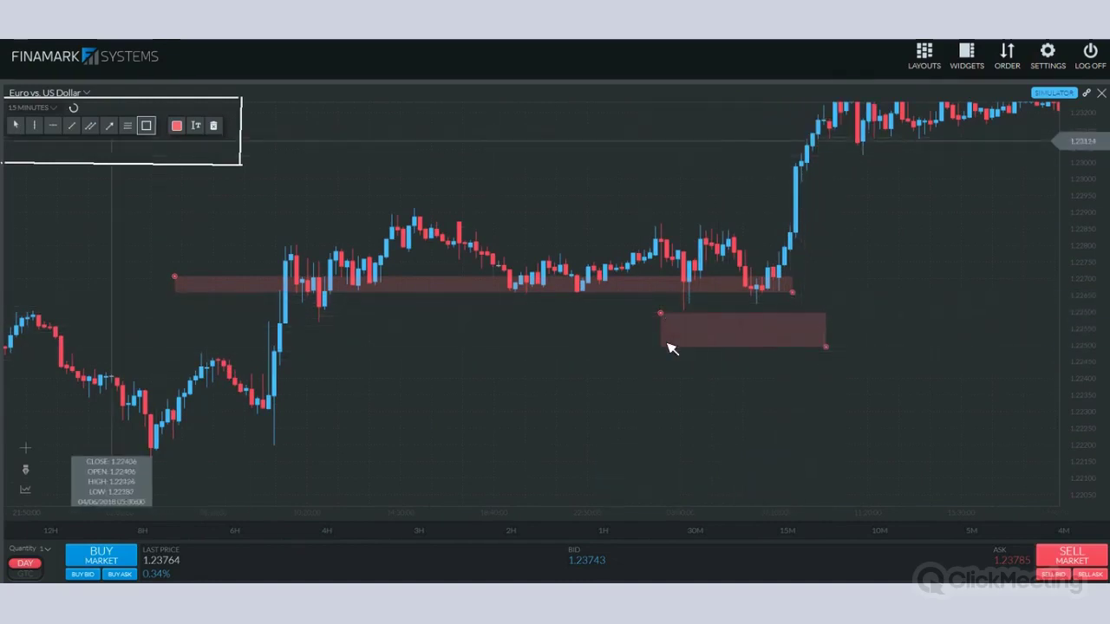
Delete both red rectangles and draw a green one over the 6–9 April 2018 lows, from about 1.2269 down to 1.2262
left_click(213, 126)
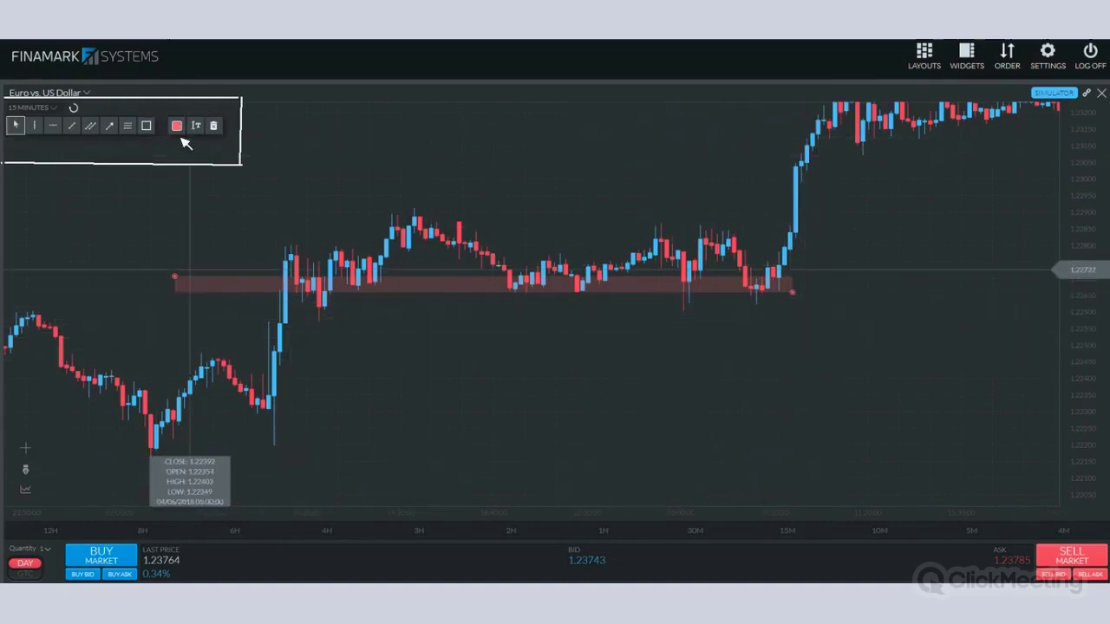
left_click(213, 126)
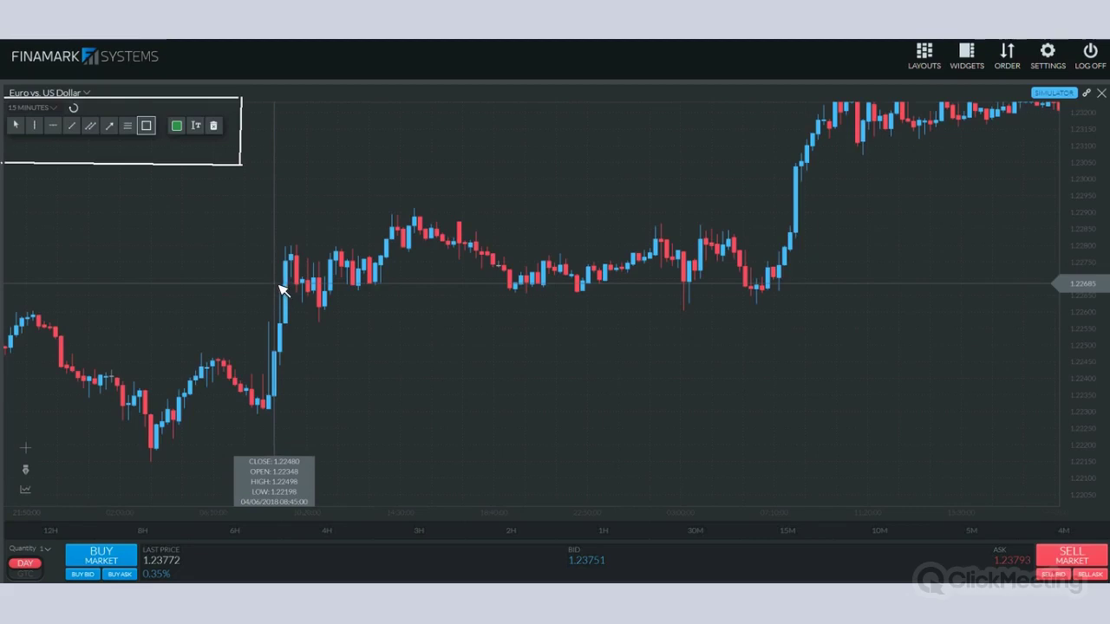
left_click(795, 297)
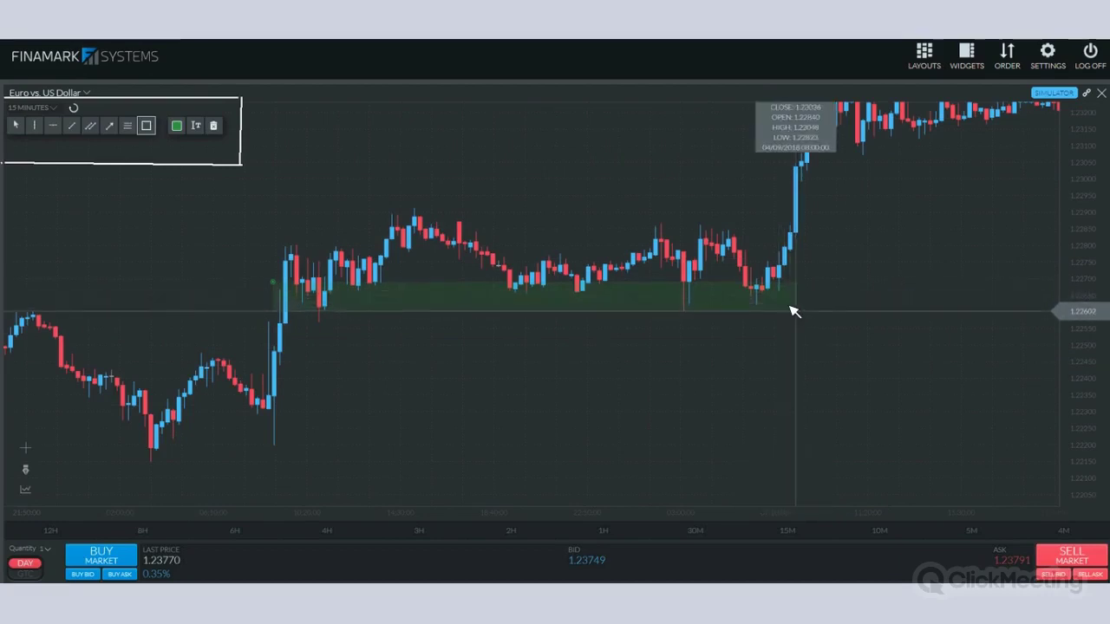
left_click(729, 407)
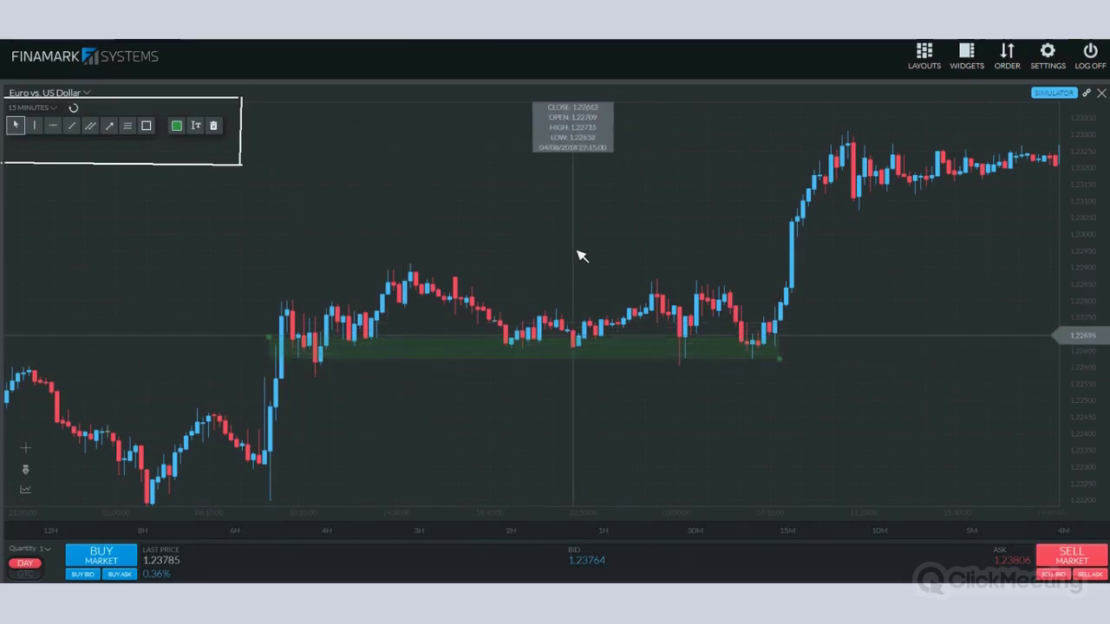
scroll(697, 287, "right", 10)
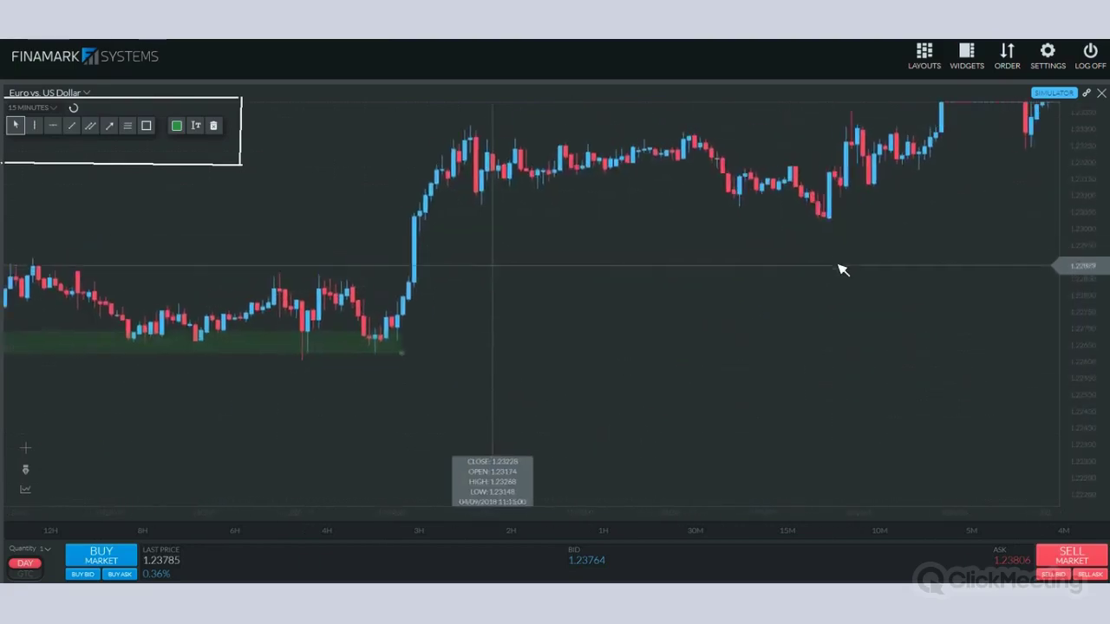
scroll(805, 321, "down", 10)
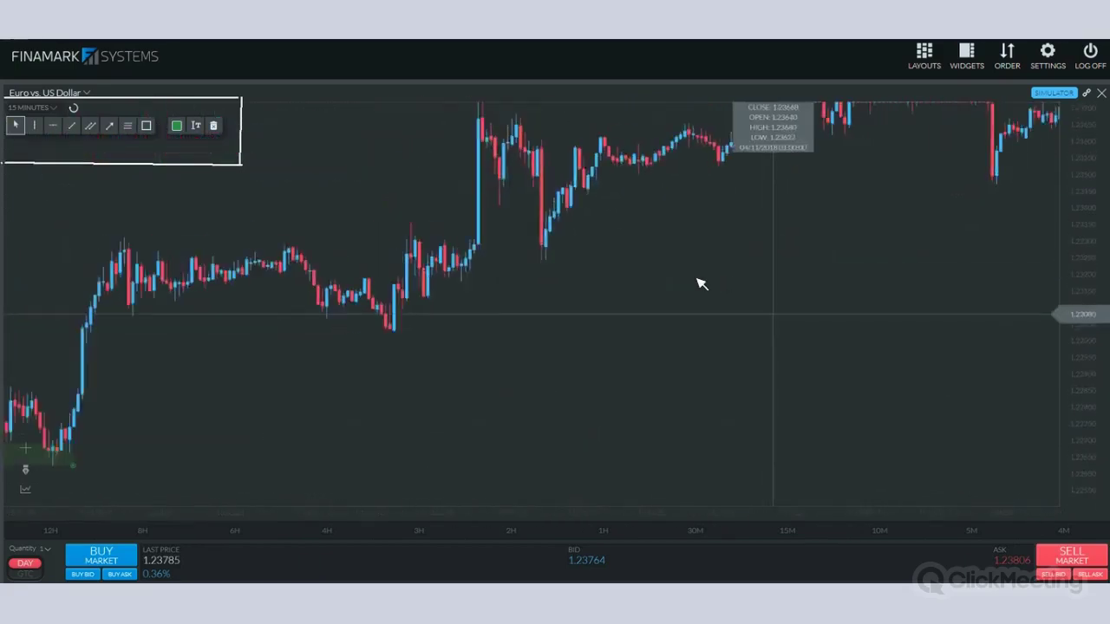
Draw a red rectangle over the 6–9 April 2018 highs, from about 1.2284 up to 1.2289
scroll(661, 379, "up", 5)
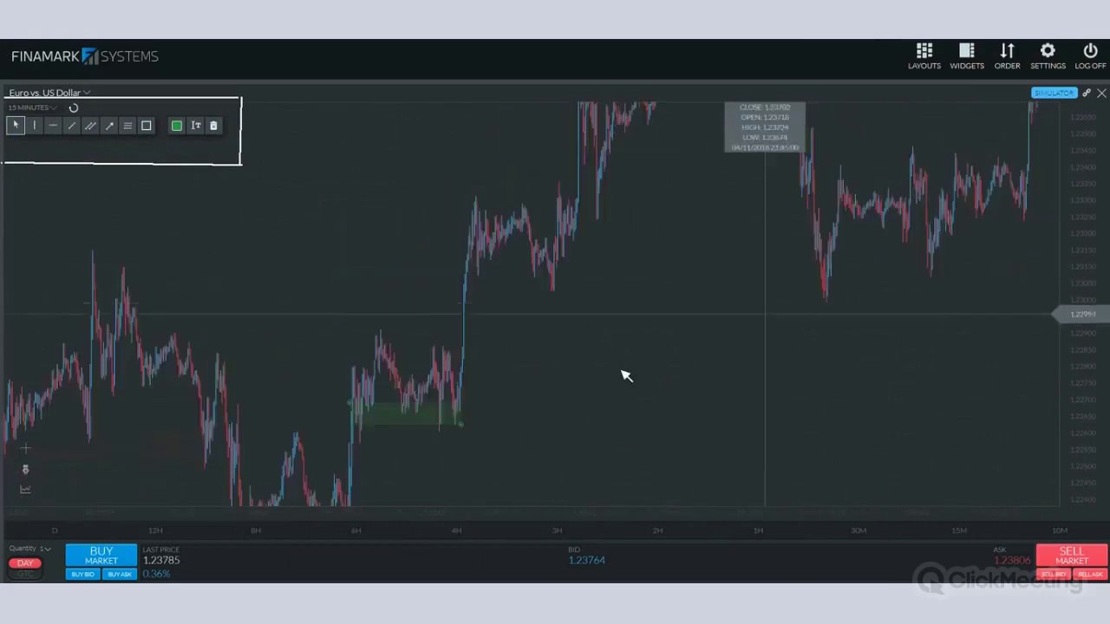
scroll(556, 379, "up", 5)
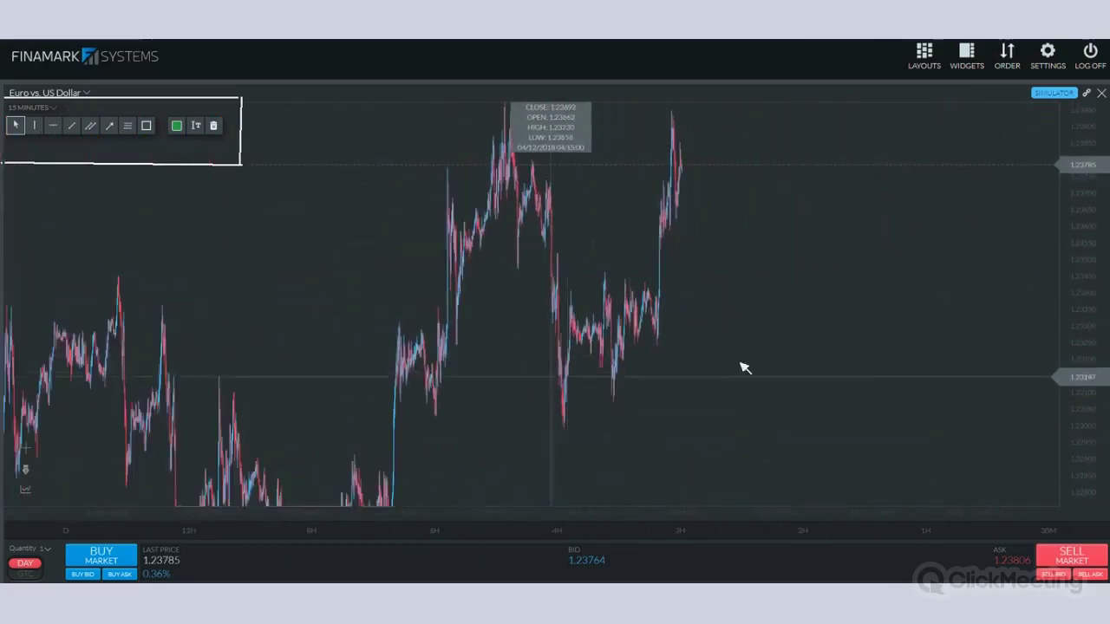
scroll(468, 384, "up", 5)
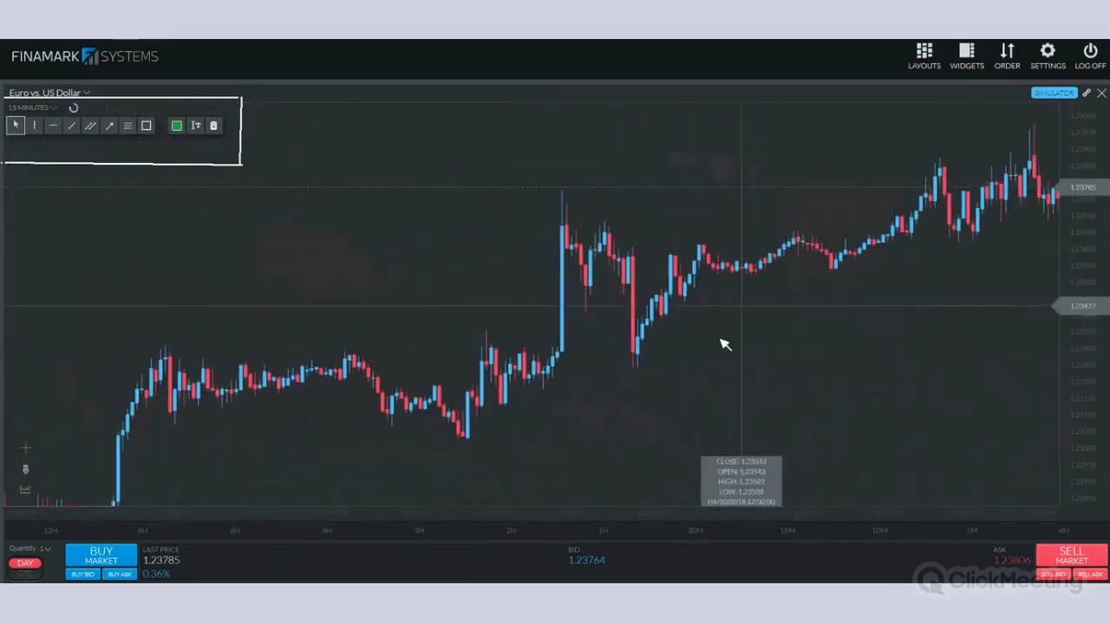
scroll(615, 309, "up", 5)
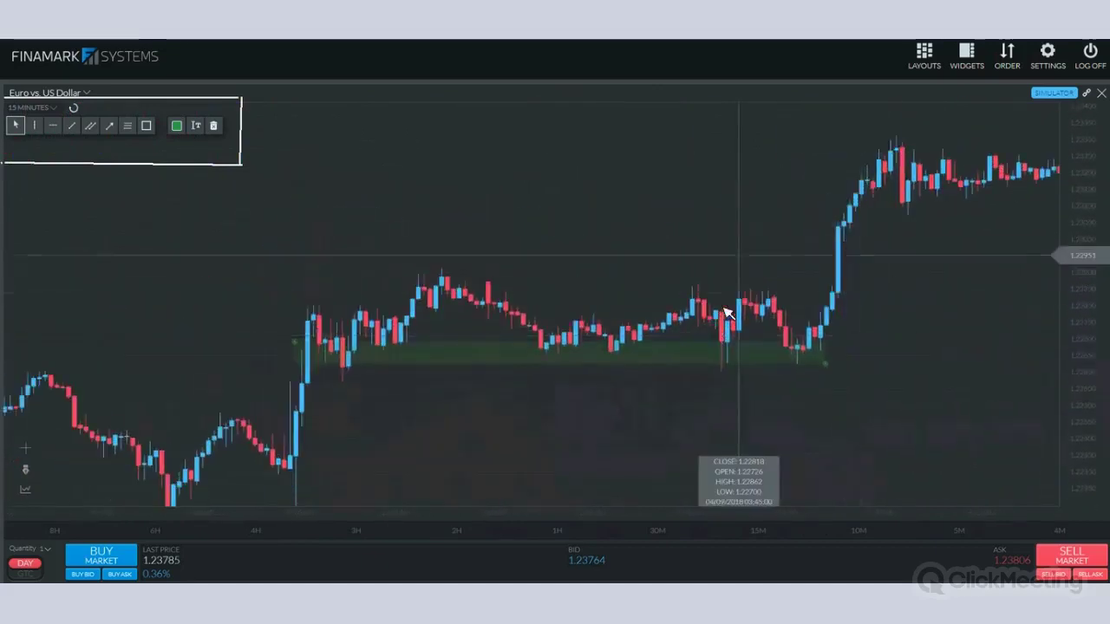
scroll(626, 295, "down", 2)
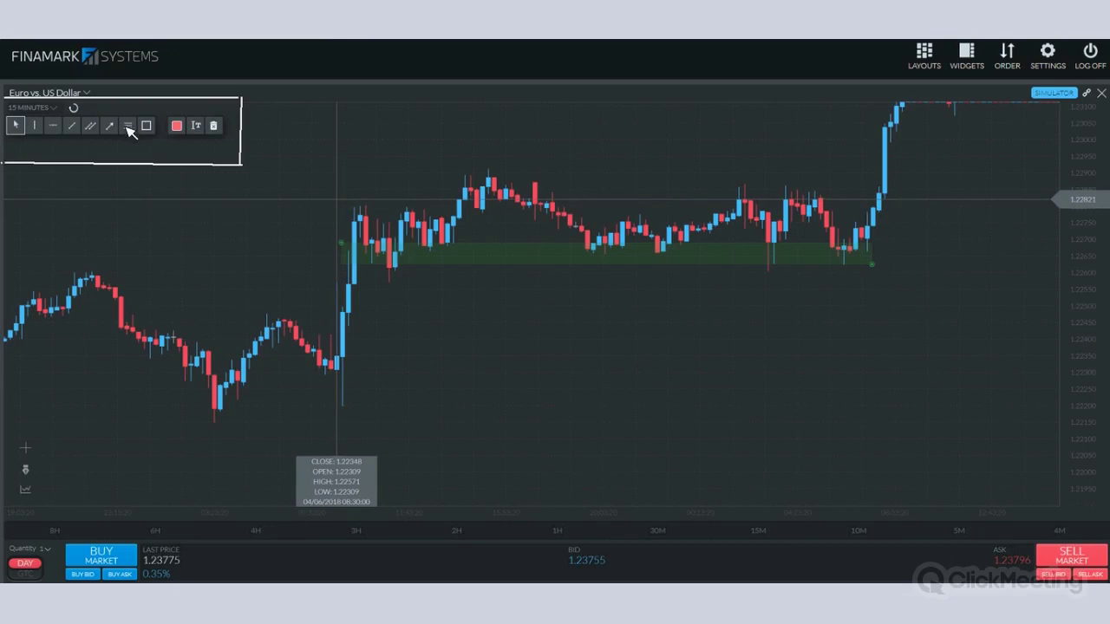
key("r")
mouse_move(353, 192)
left_mouse_down()
mouse_move(884, 208)
mouse_move(885, 176)
left_mouse_up()
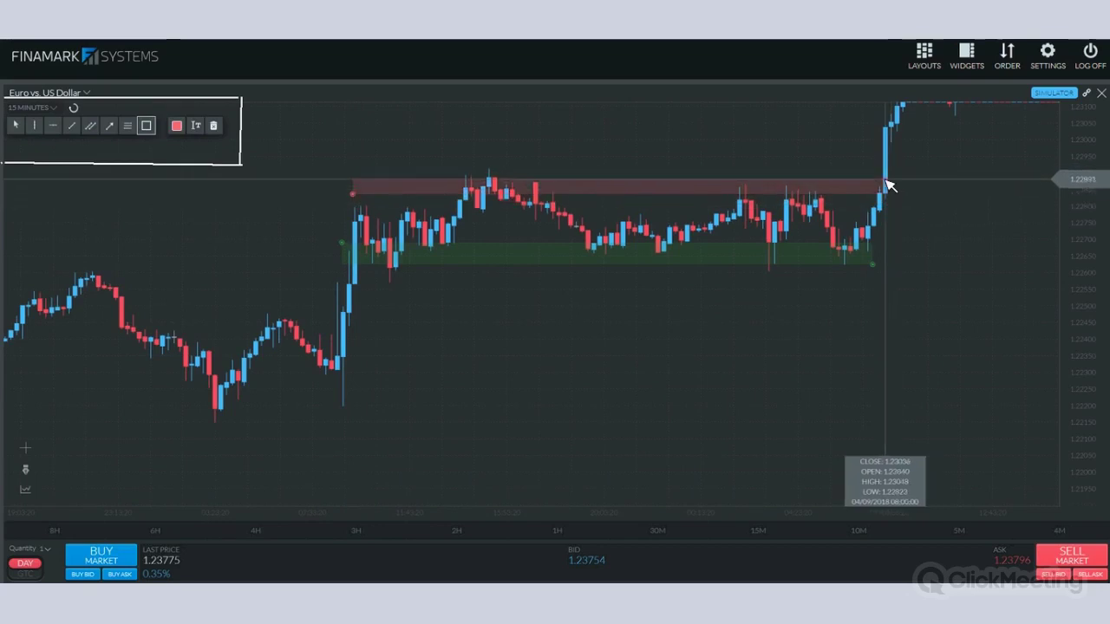
left_click(830, 178)
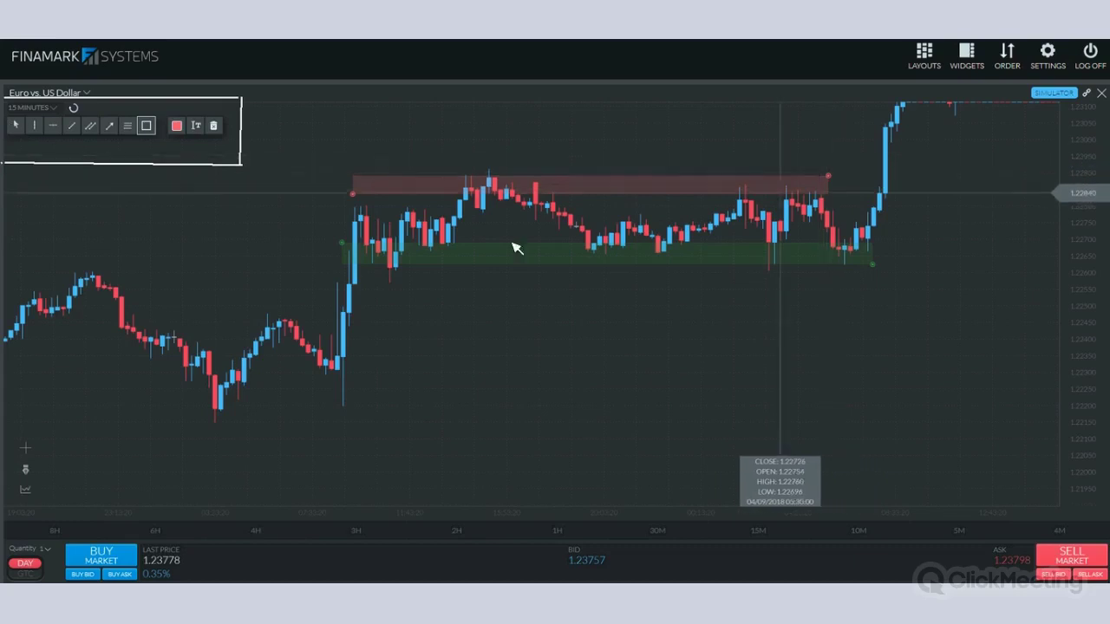
Draw a large orange rectangle around the 6–9 April price range, from about 1.2310 down to 1.2194
key("Escape")
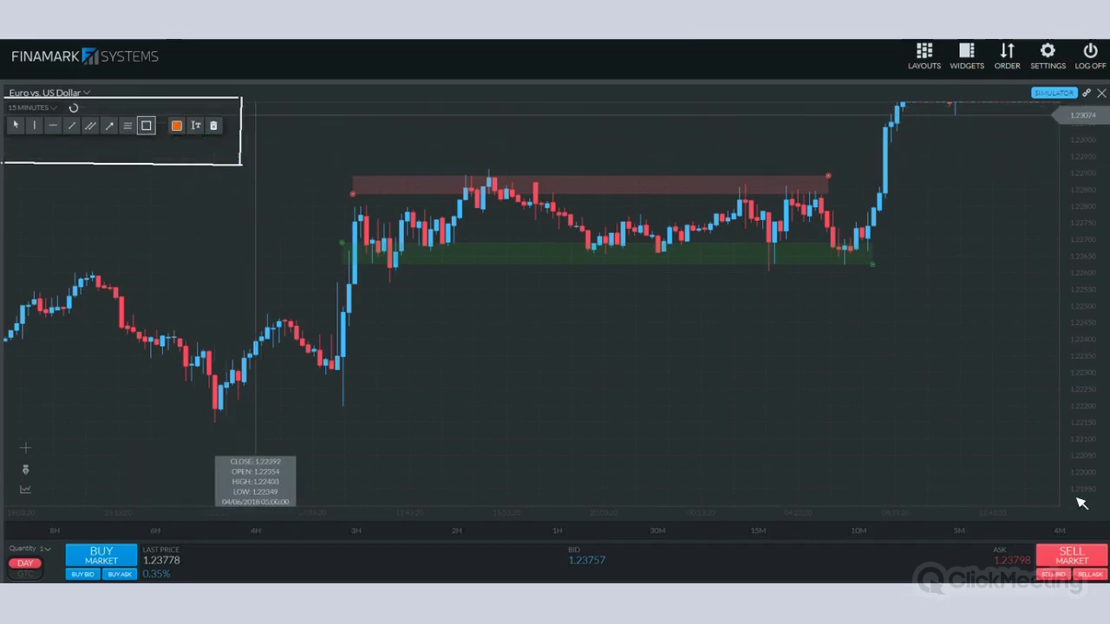
mouse_move(249, 106)
left_mouse_down()
mouse_move(948, 488)
mouse_move(1059, 492)
mouse_move(1030, 498)
left_mouse_up()
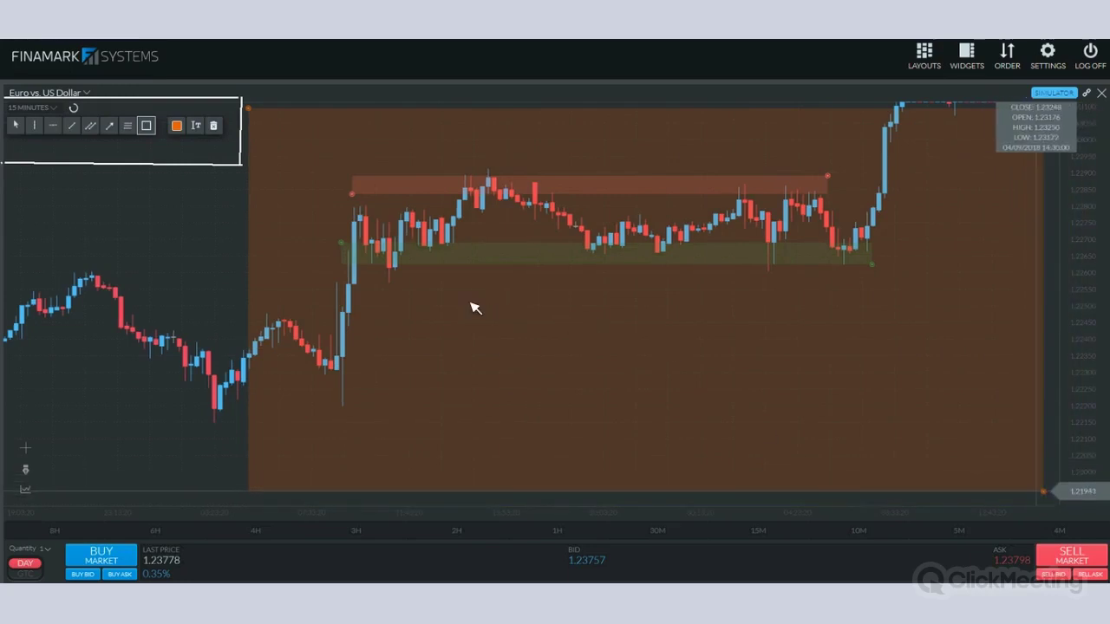
left_click(22, 124)
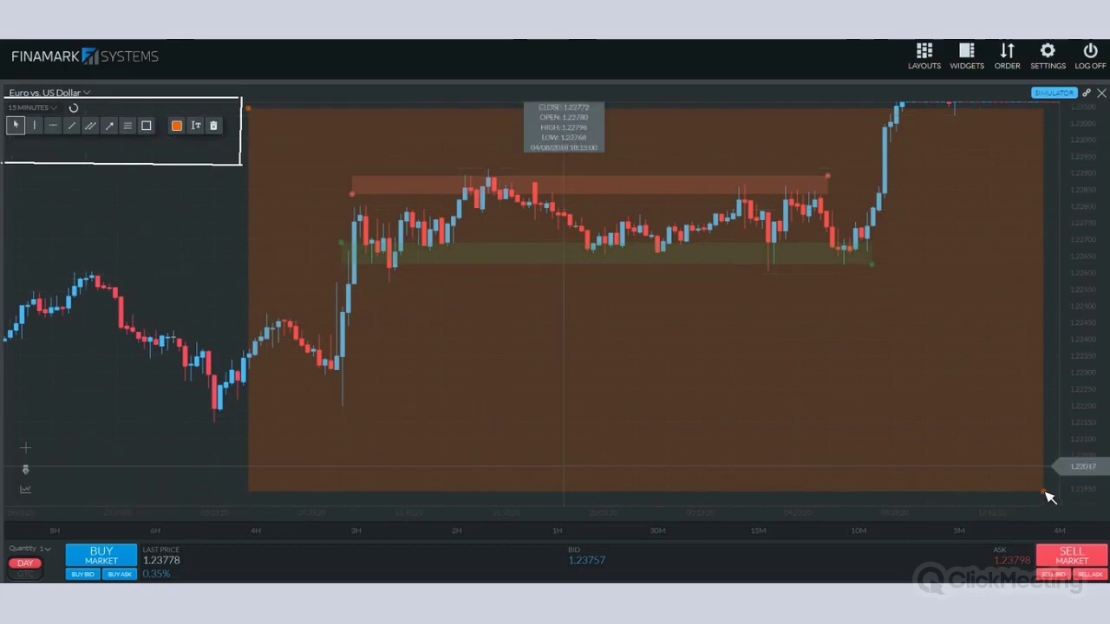
Delete the orange, red and green rectangles from the chart
left_click(884, 271)
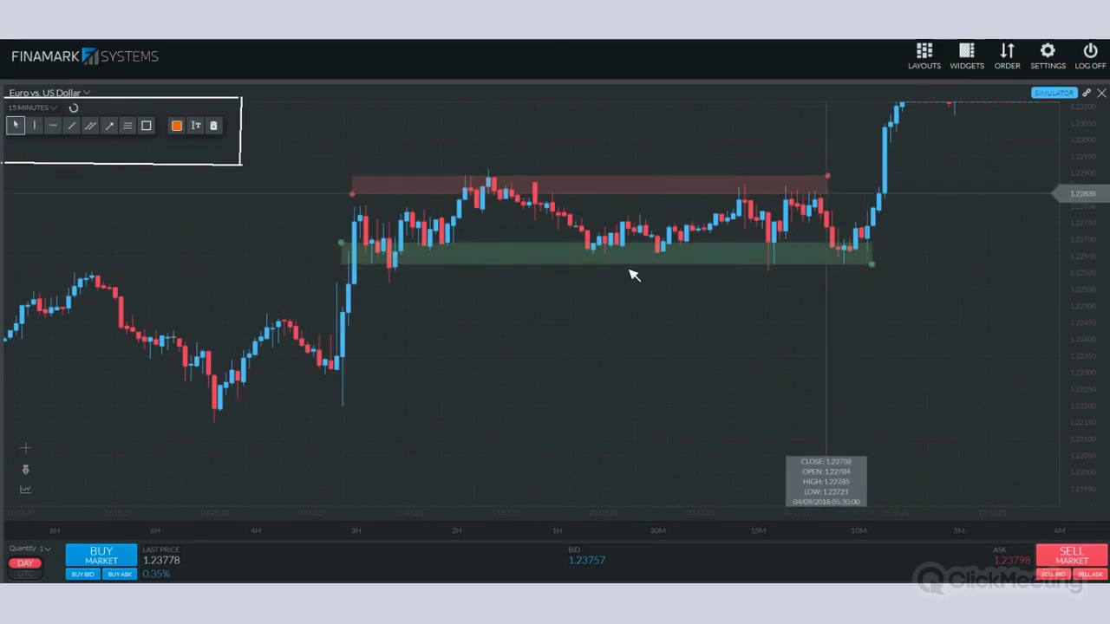
key("Delete")
key("Delete")
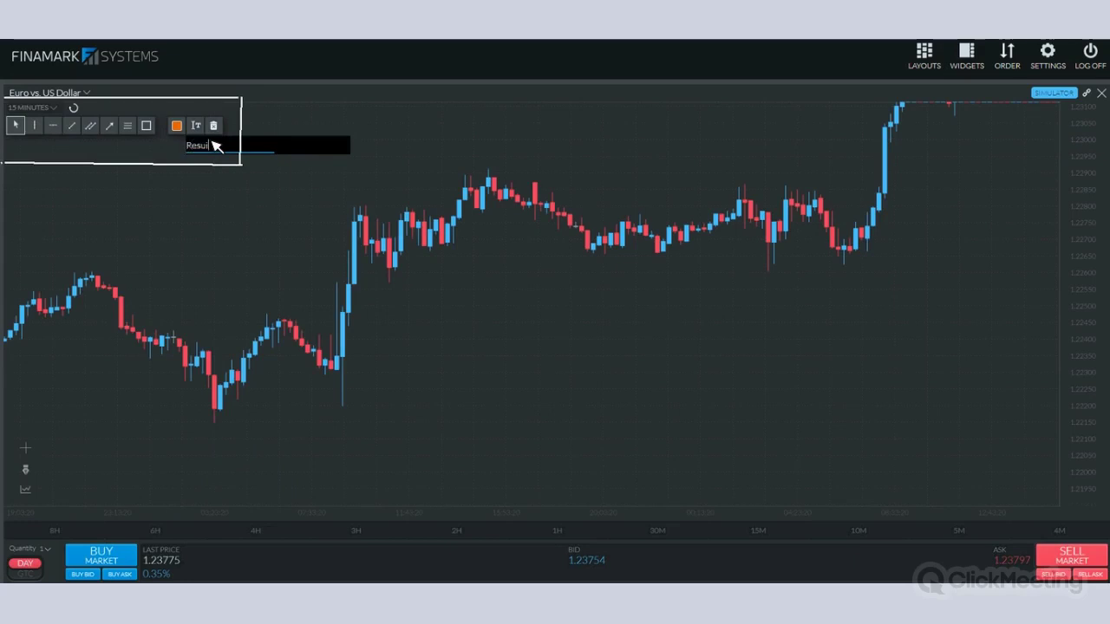
Place an orange horizontal line labelled "Resistance" at 1.22861, along the 6–9 April highs
type("tance")
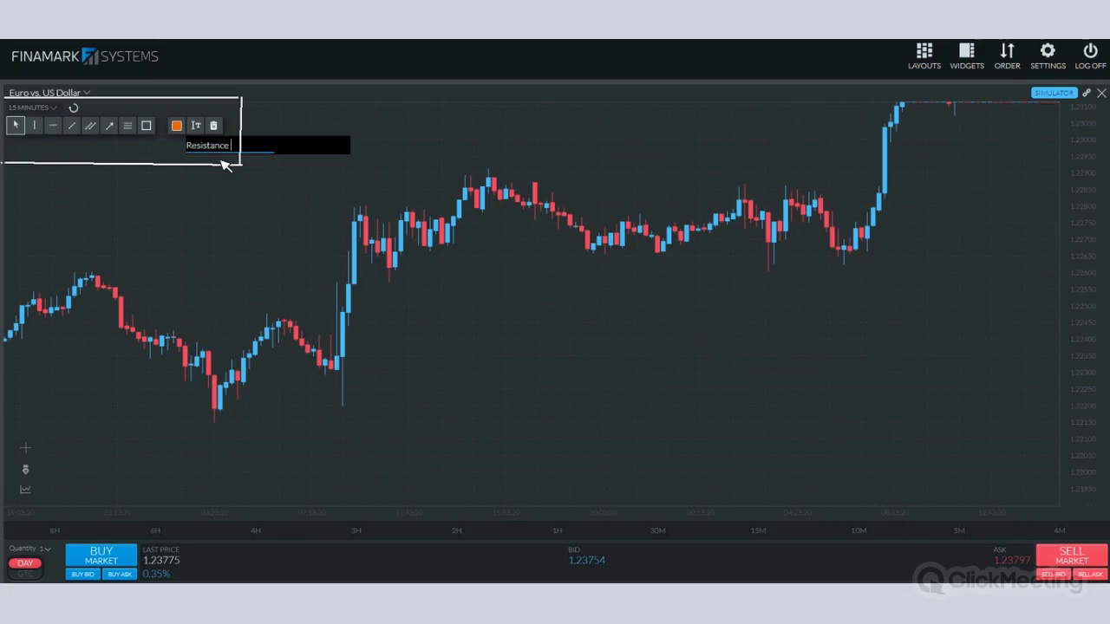
left_click(55, 127)
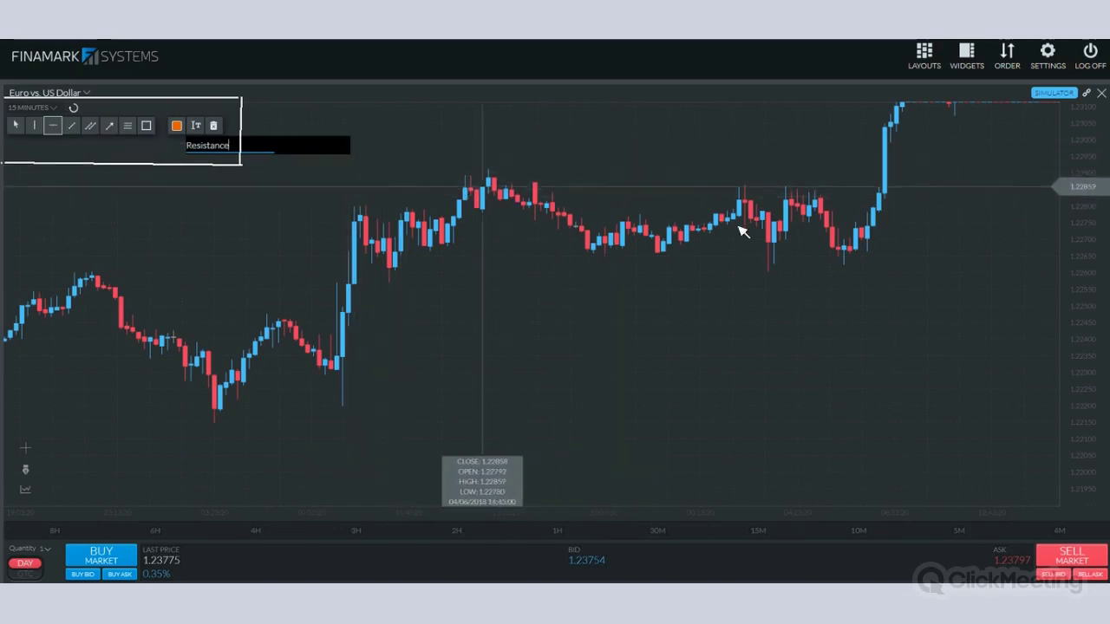
left_click(529, 205)
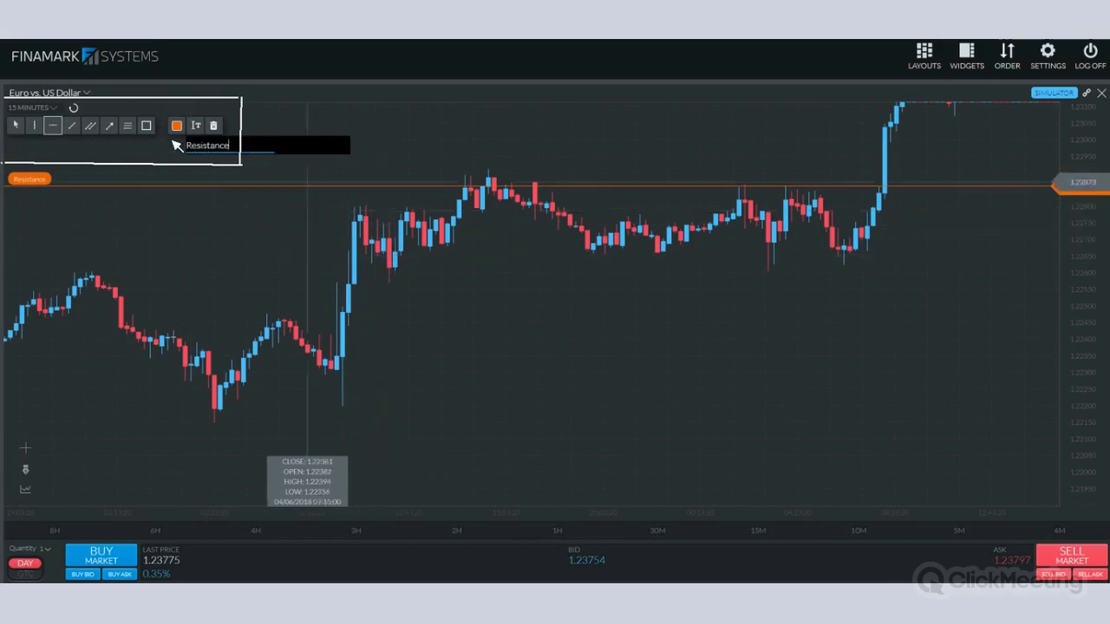
Place a green horizontal line labelled "Support" at 1.22658, along the 6–9 April lows
key("ctrl+a")
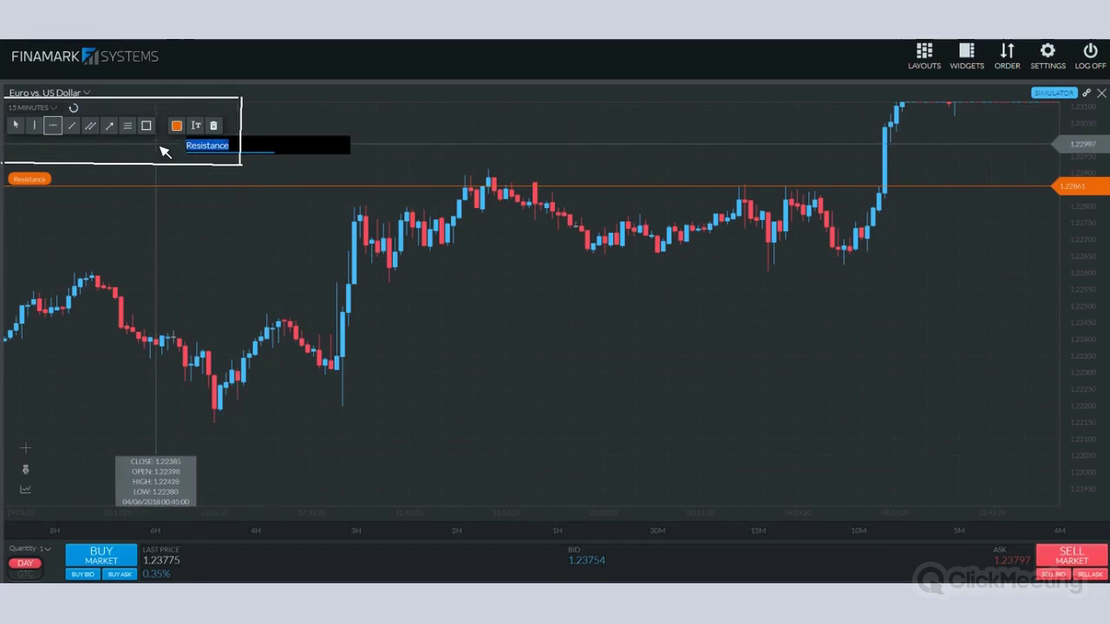
type("Support")
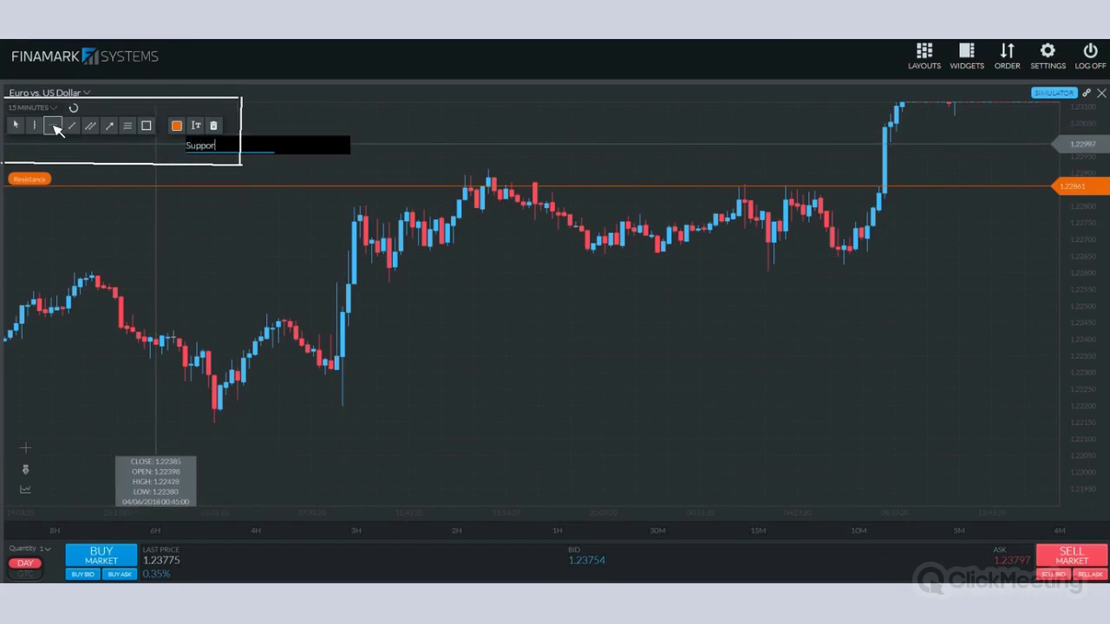
key("Return")
left_click(230, 141)
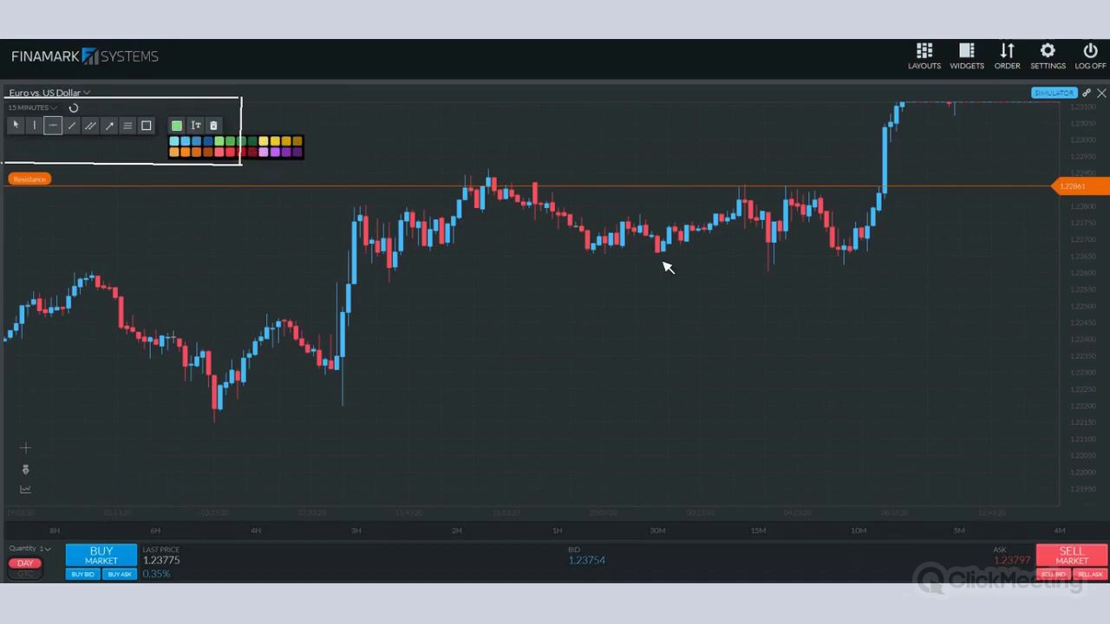
left_click(742, 266)
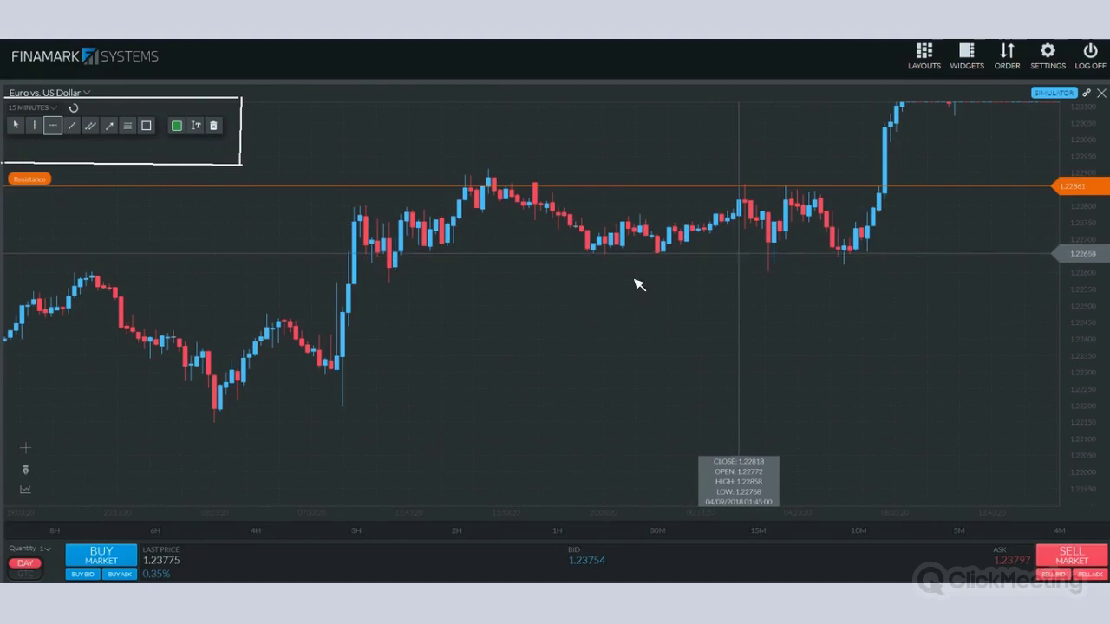
left_click(685, 256)
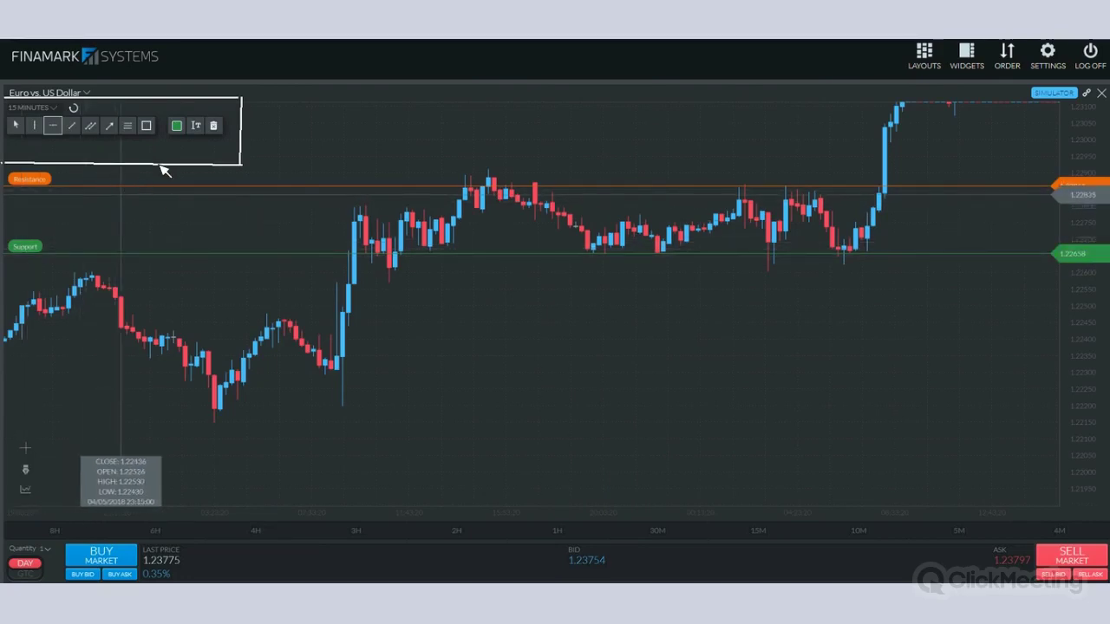
Draw a purple arrow labelled "This is an arrow" pointing at the 6 April swing high near 1.2291
left_click(109, 125)
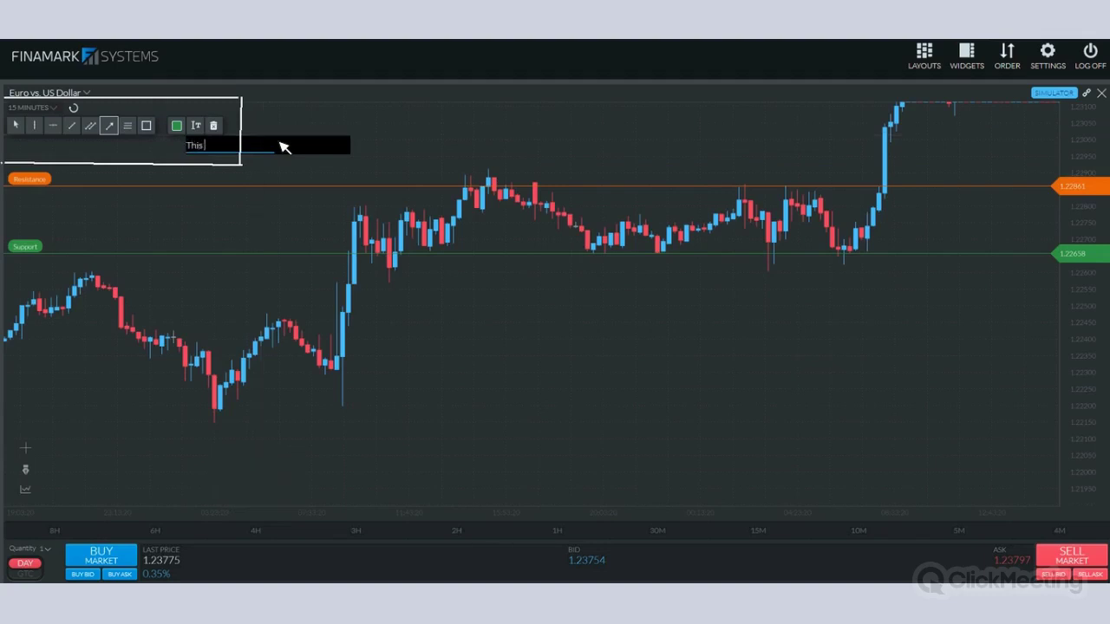
type("n arrow")
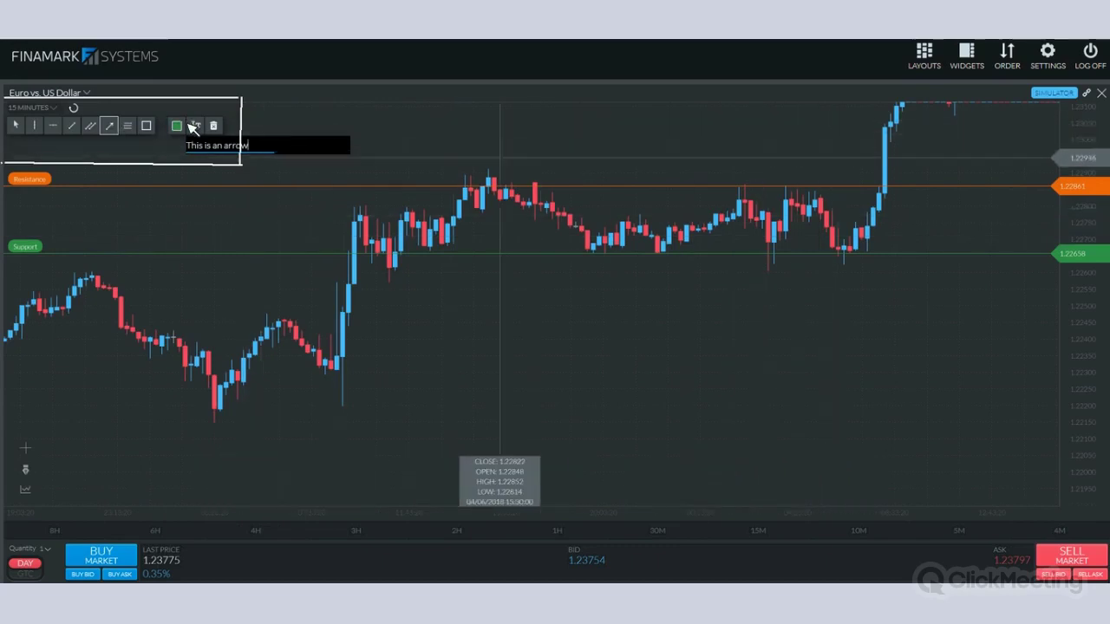
left_click(458, 186)
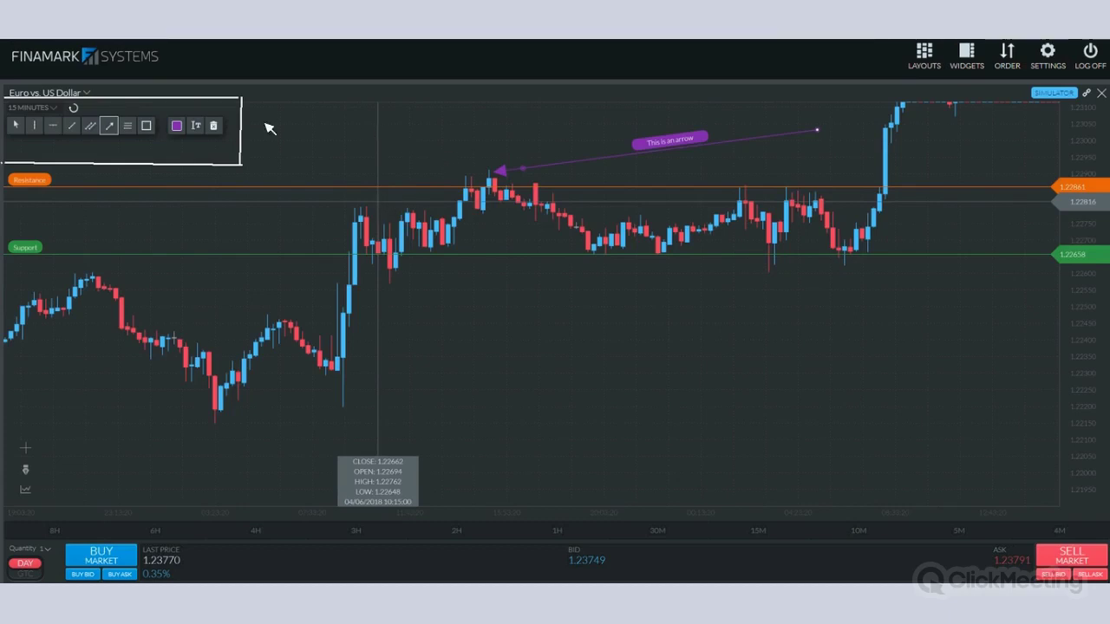
key("Escape")
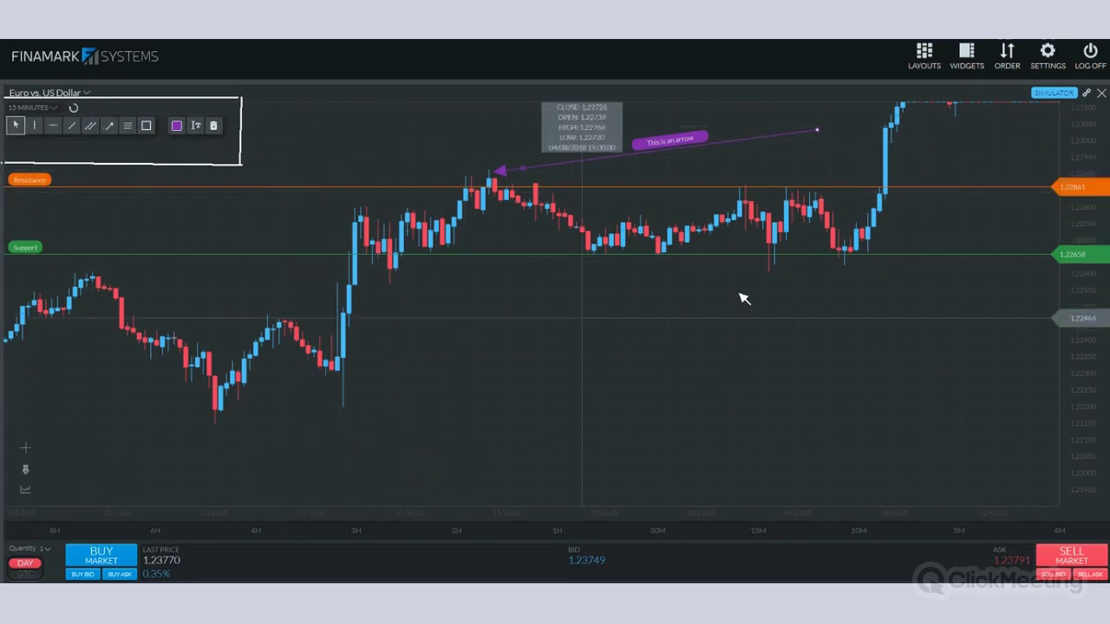
Delete the Support line, the Resistance line and the purple arrow from the chart
left_click(626, 254)
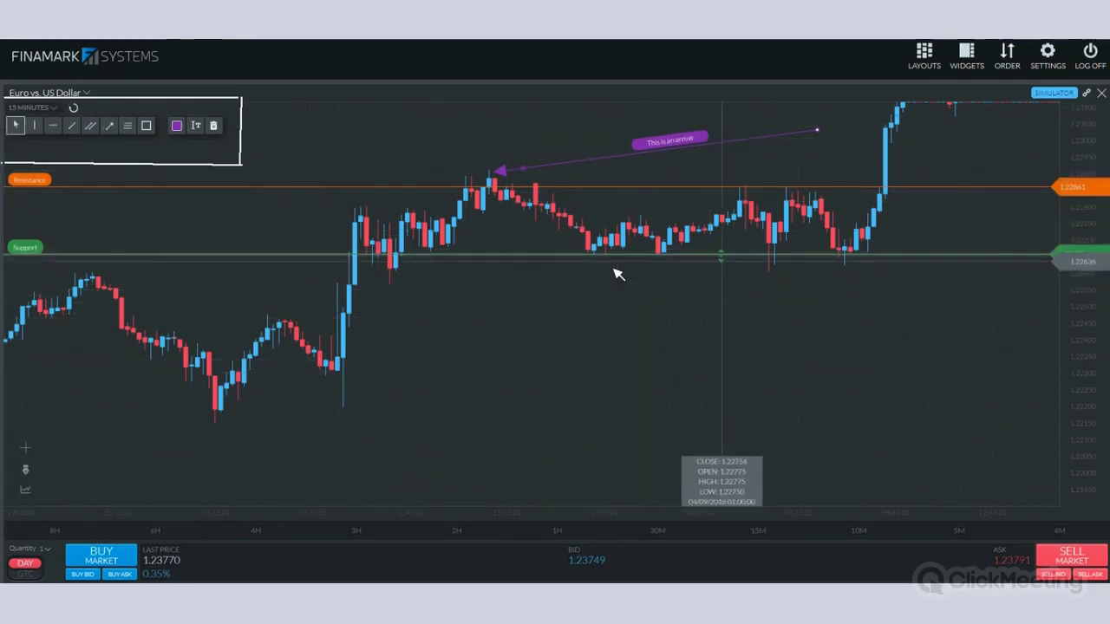
left_click(214, 125)
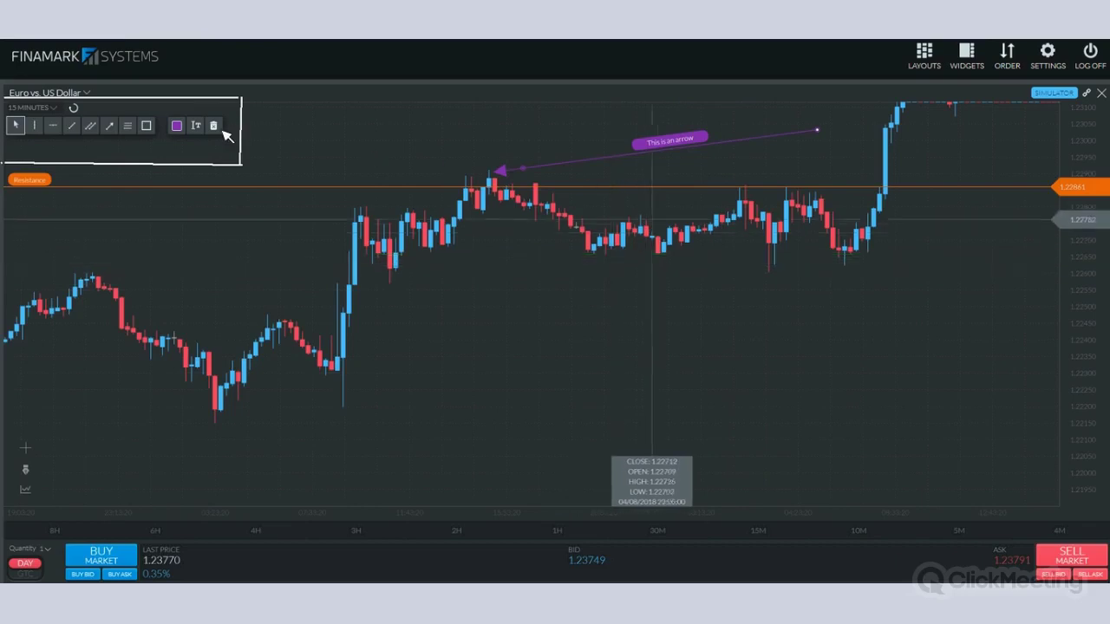
key("Delete")
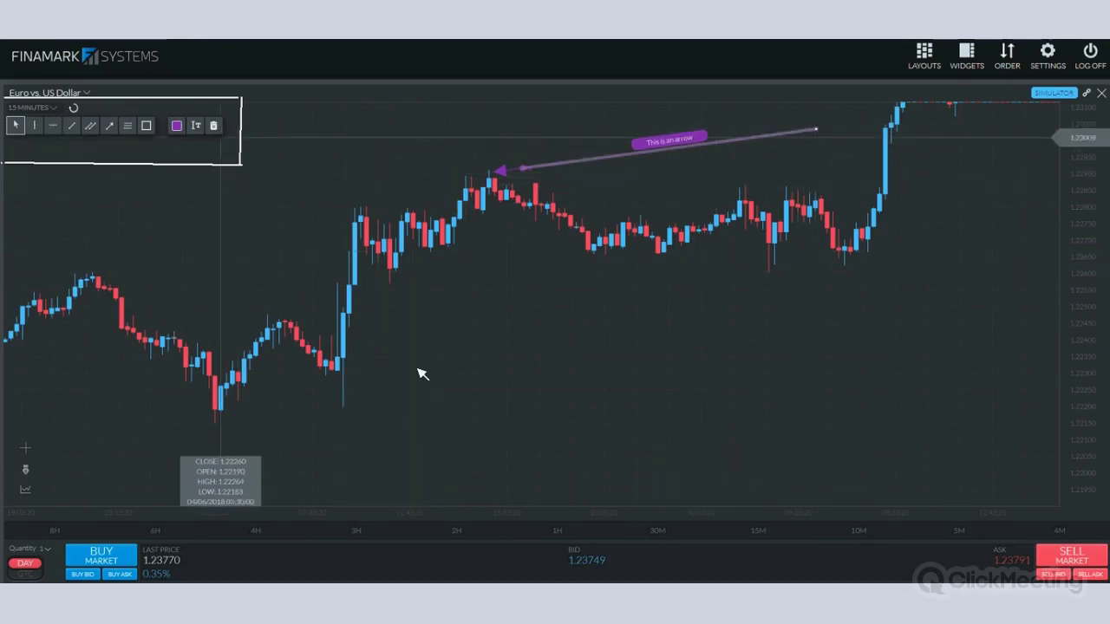
key("Delete")
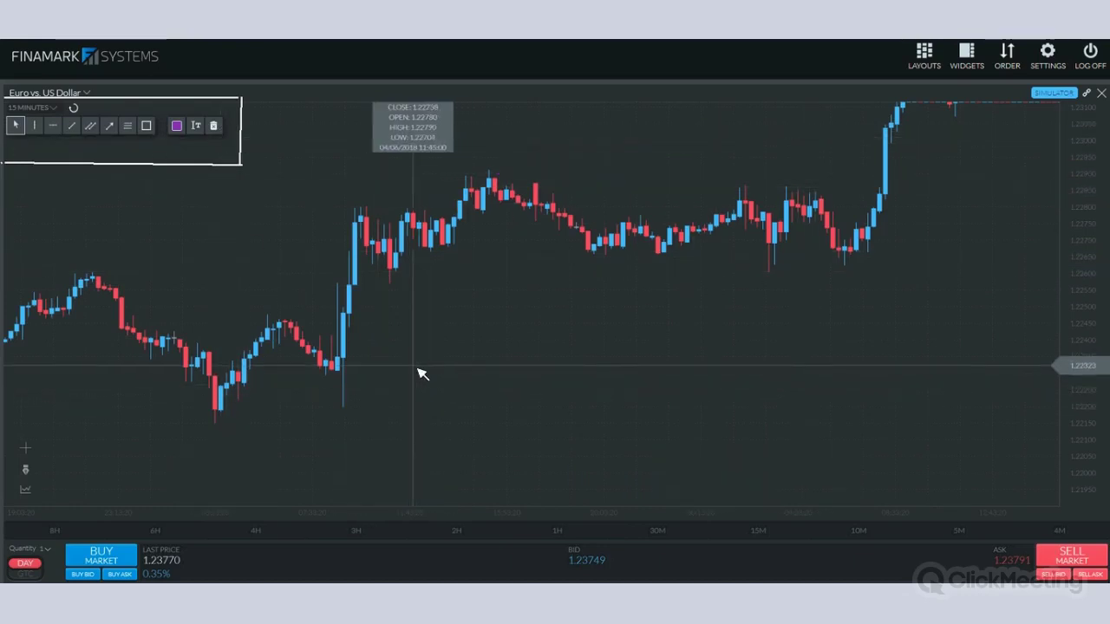